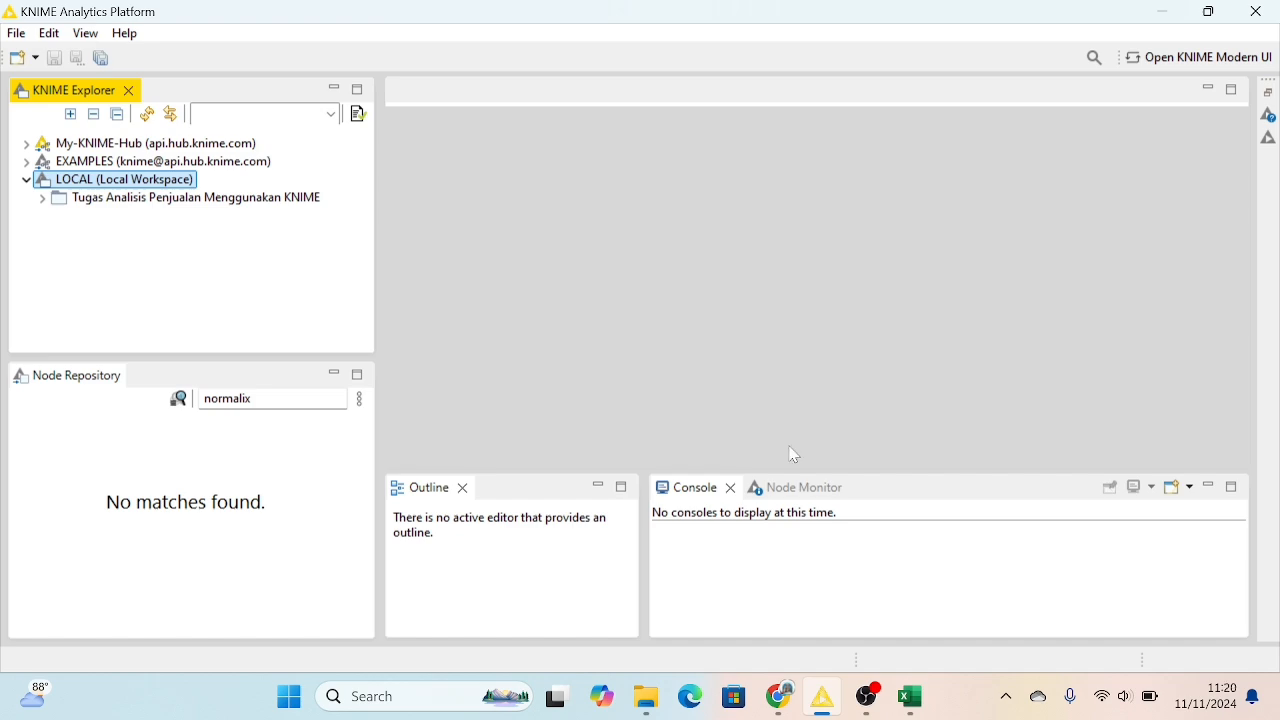
Switch to Excel to review the Dataset-Label Transaksi and Prediksi Rentang Transaksi workbooks, and return to KNIME
mouse_move(914, 700)
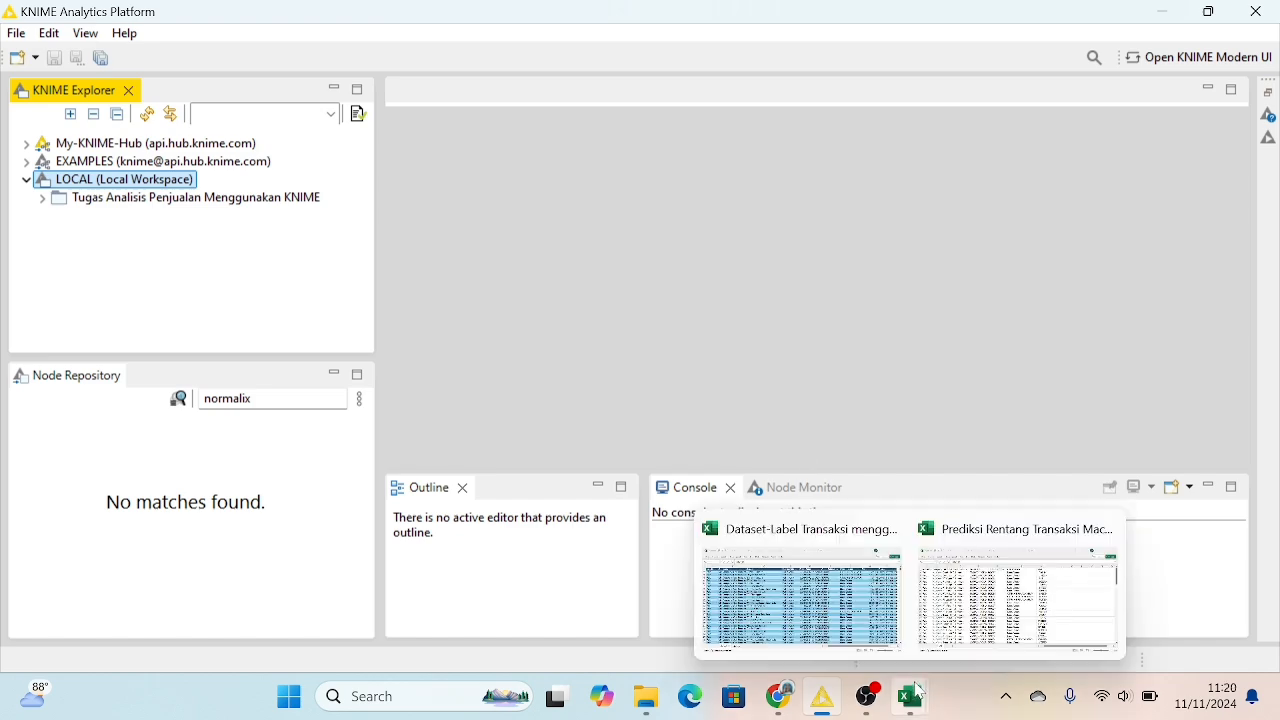
click(812, 614)
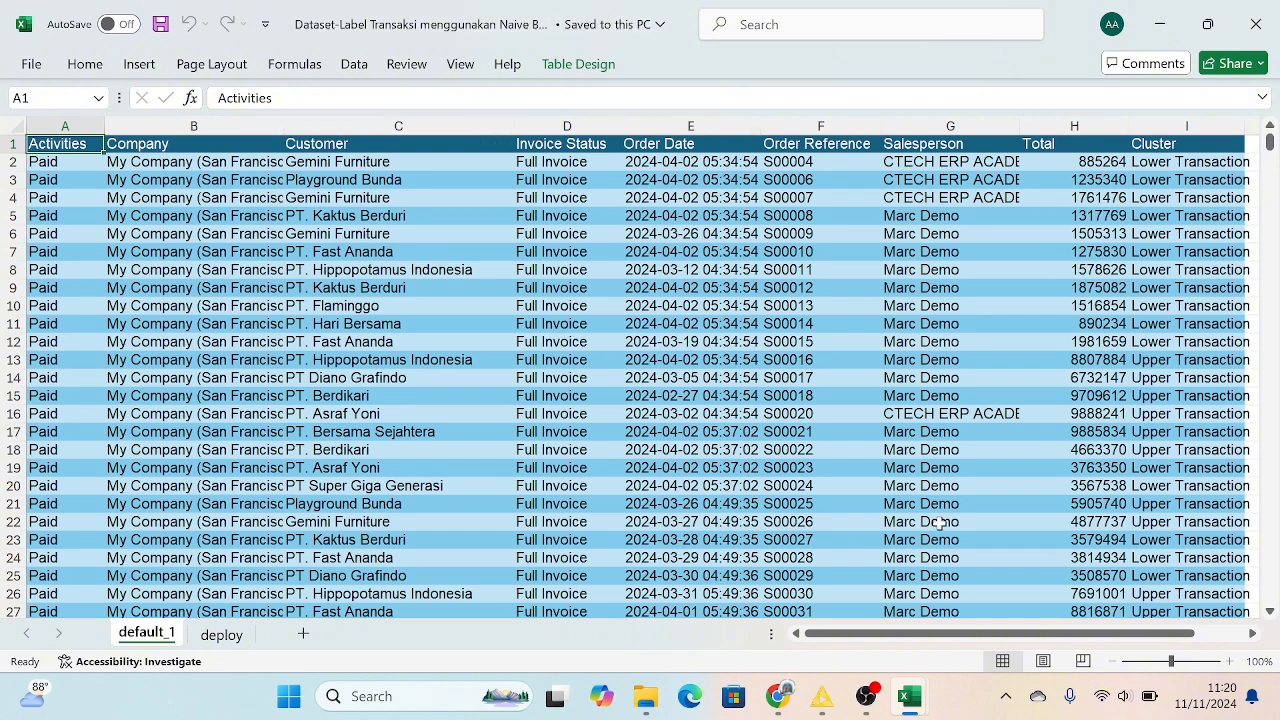
mouse_move(912, 700)
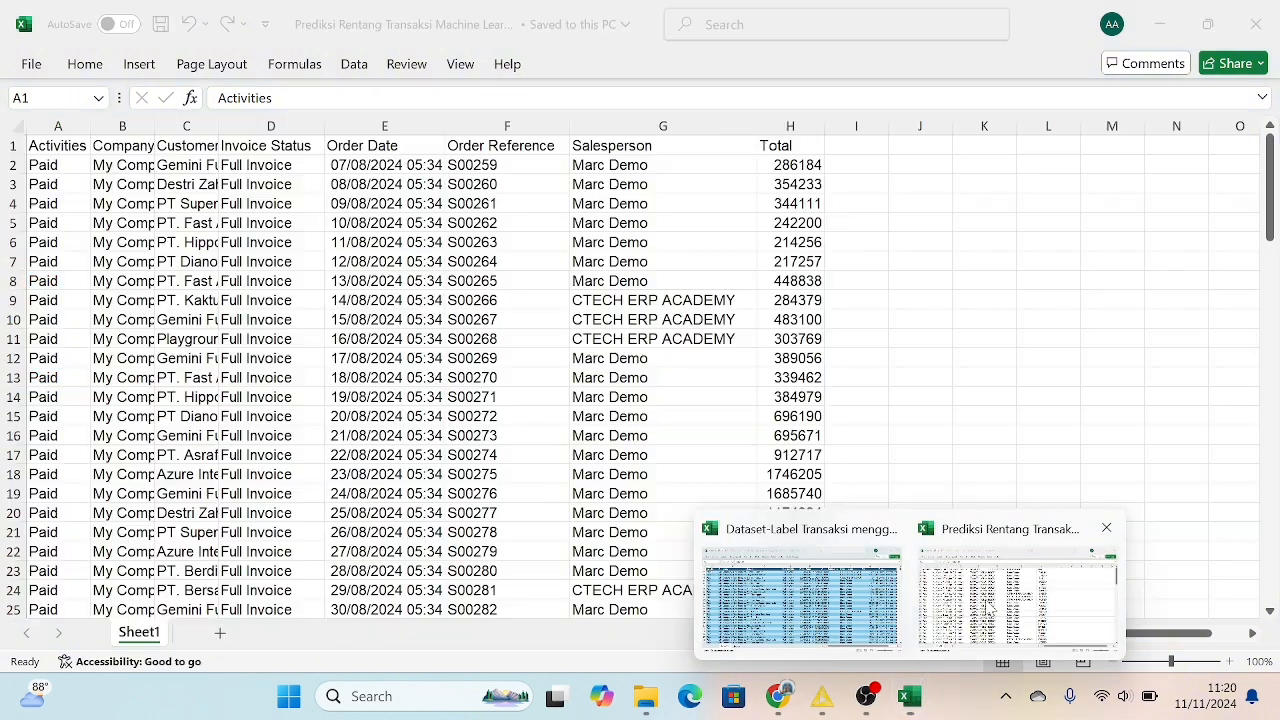
click(988, 614)
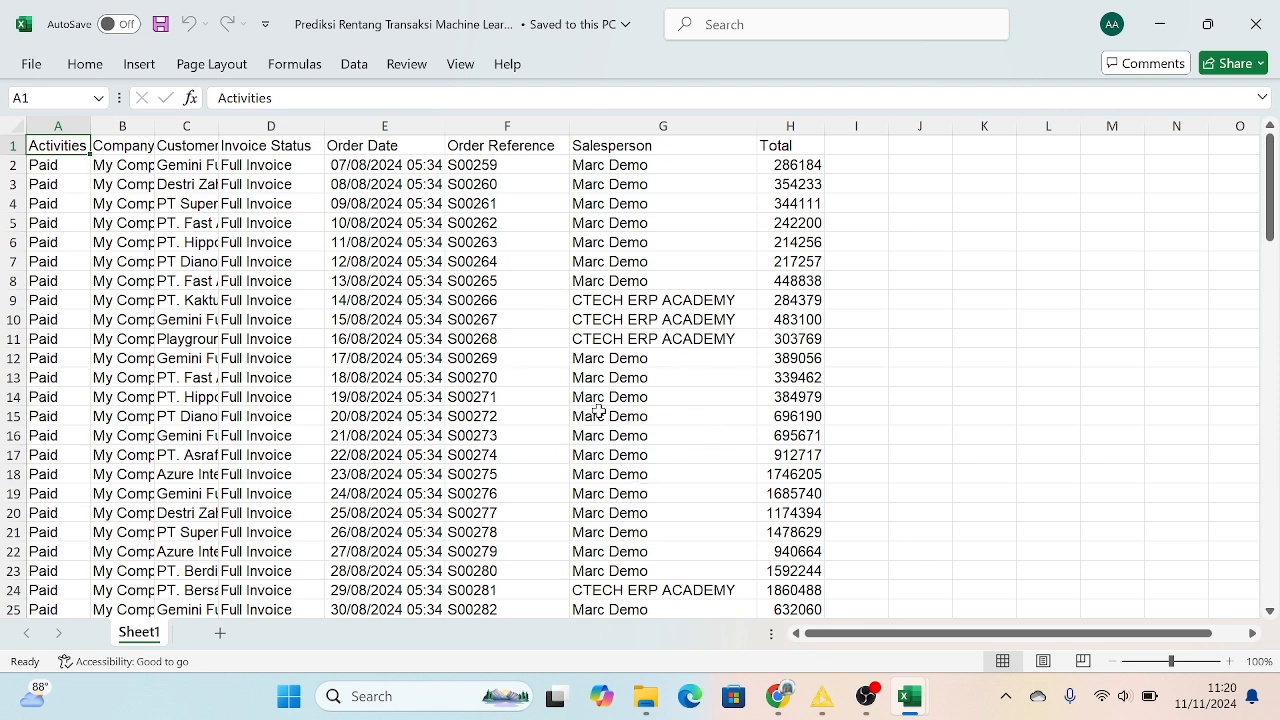
mouse_move(913, 700)
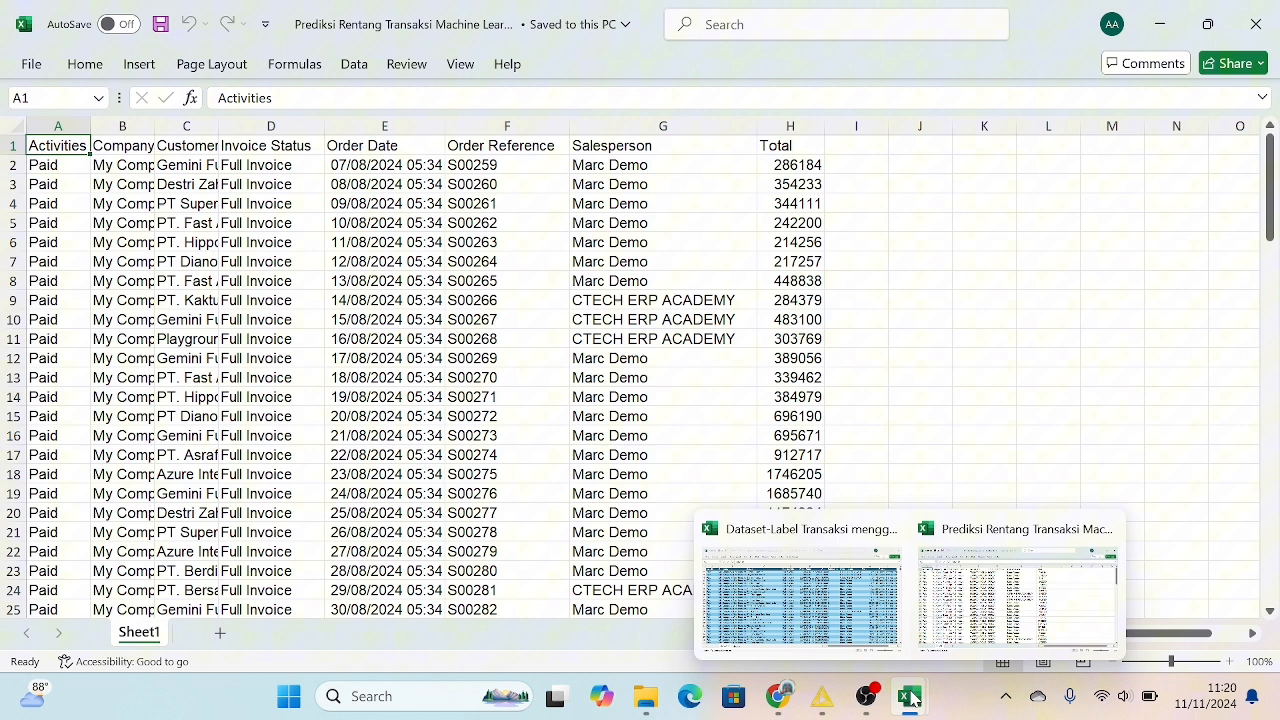
click(820, 603)
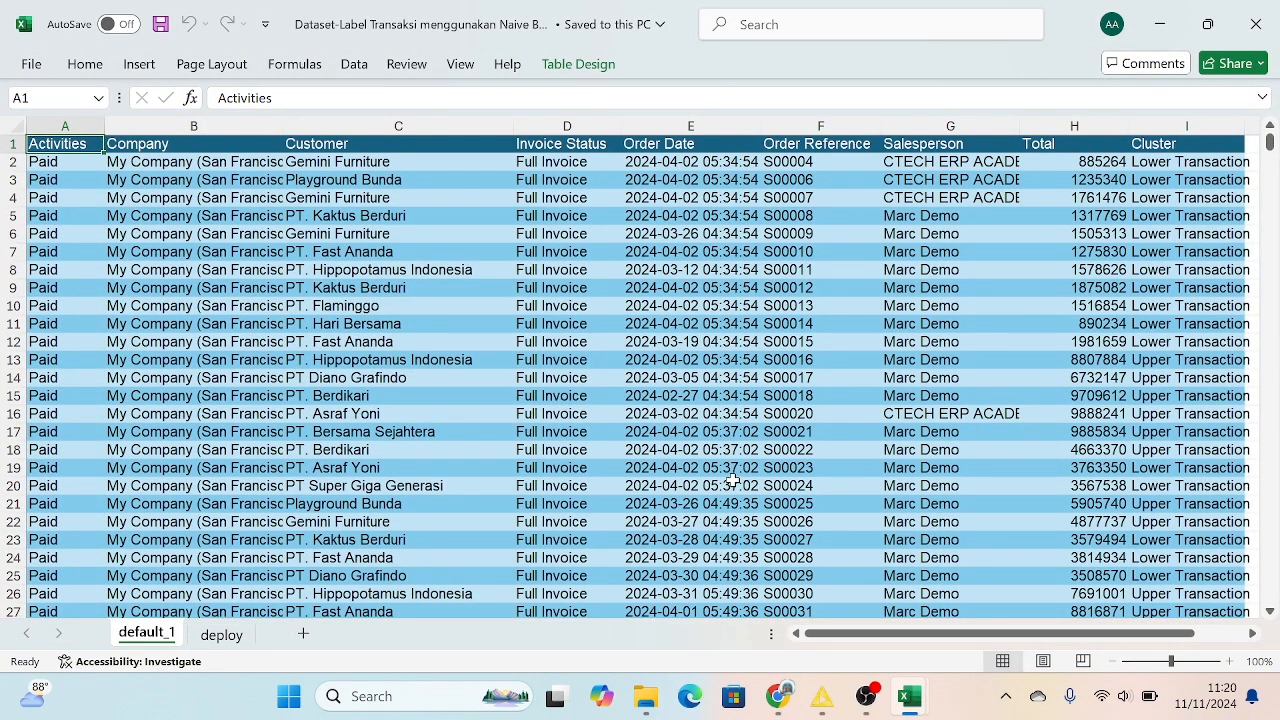
mouse_move(818, 708)
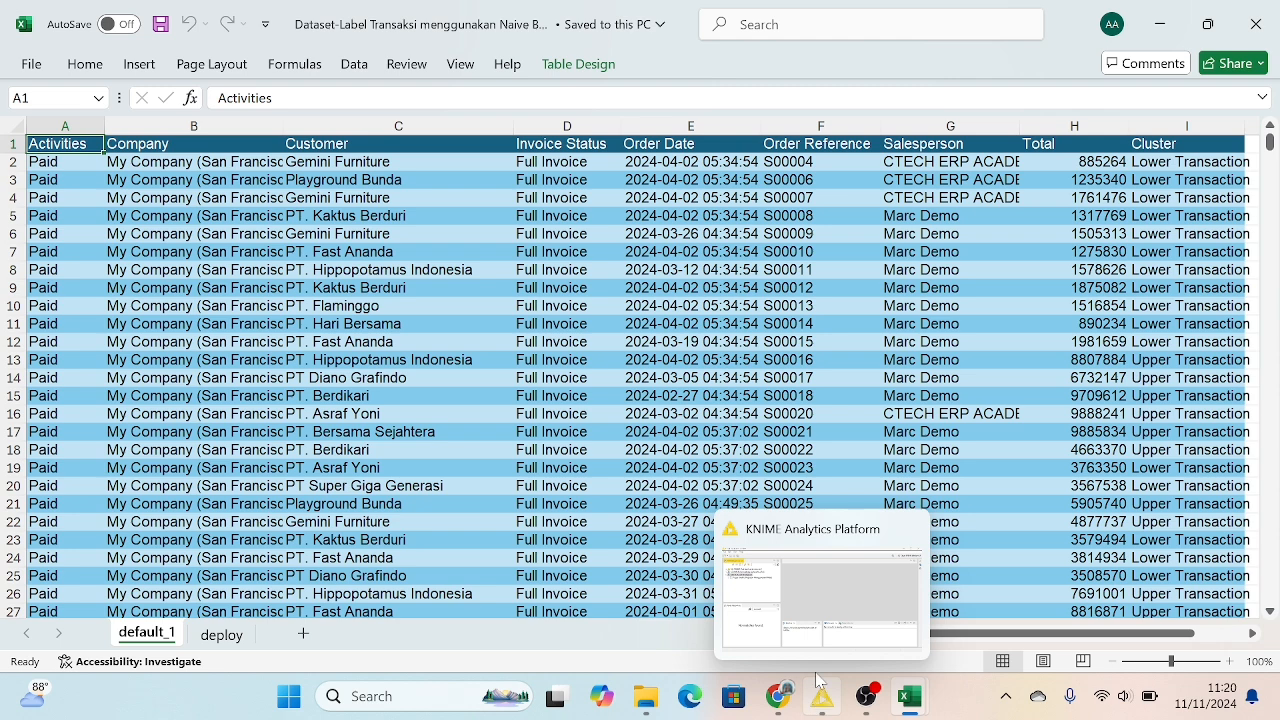
click(812, 592)
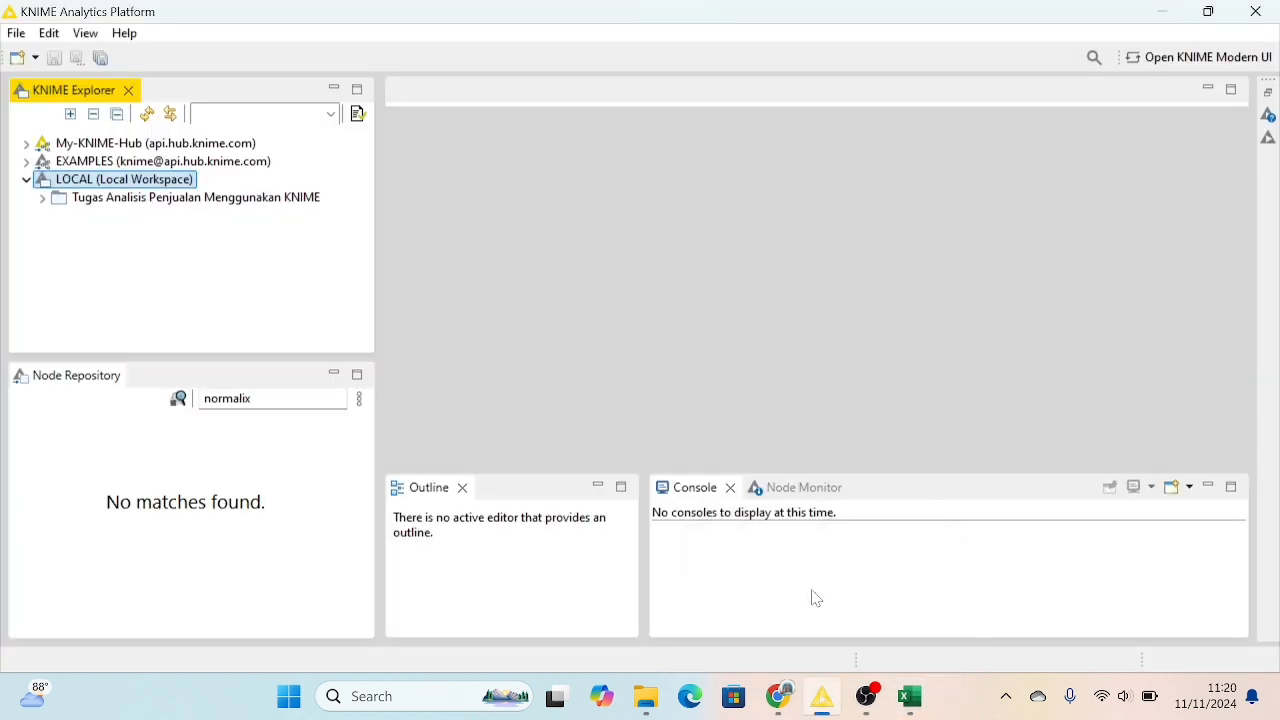
Create a new workflow named "Tugas Machine Learning" in the local folder Tugas Analisis Penjualan Menggunakan KNIME
click(192, 202)
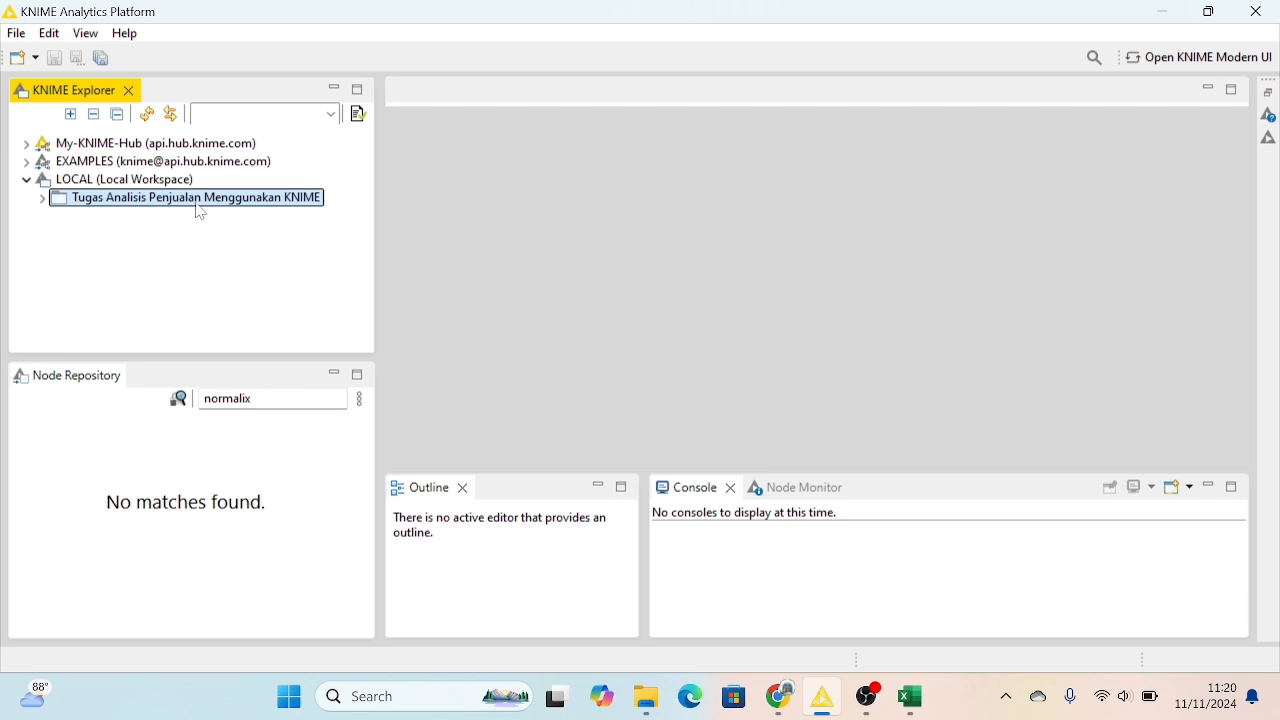
right_click(249, 203)
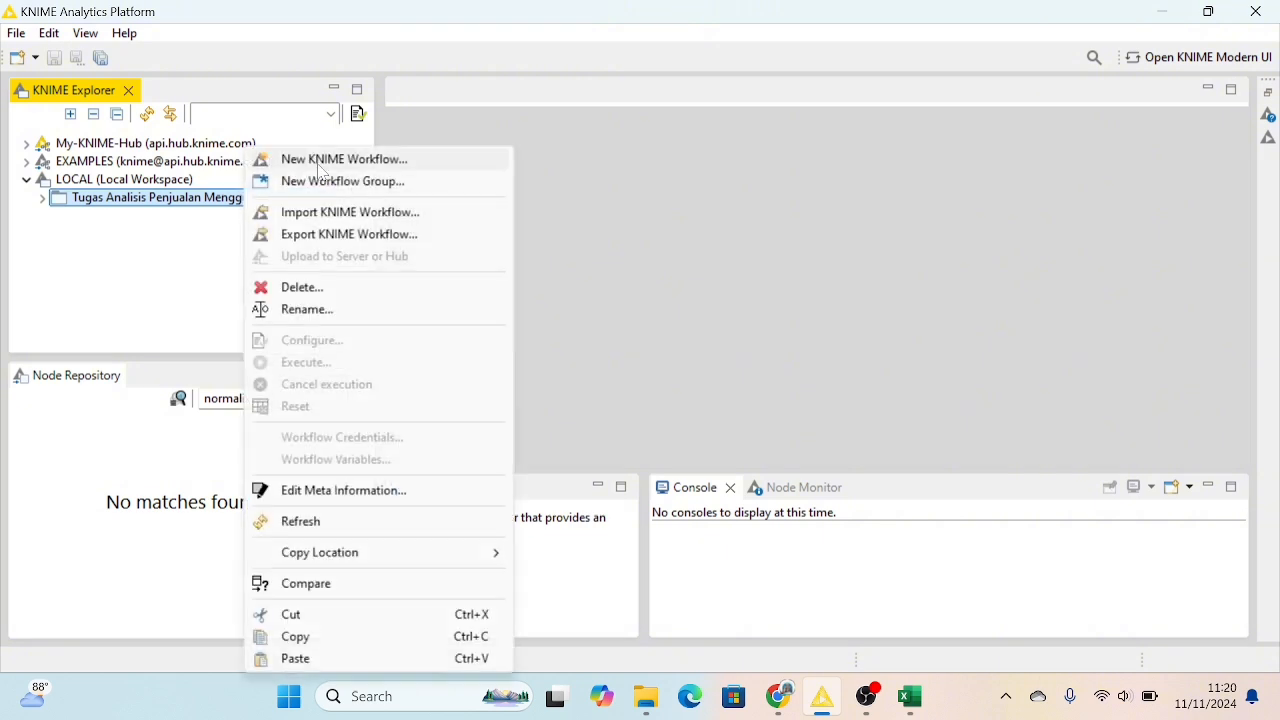
click(320, 165)
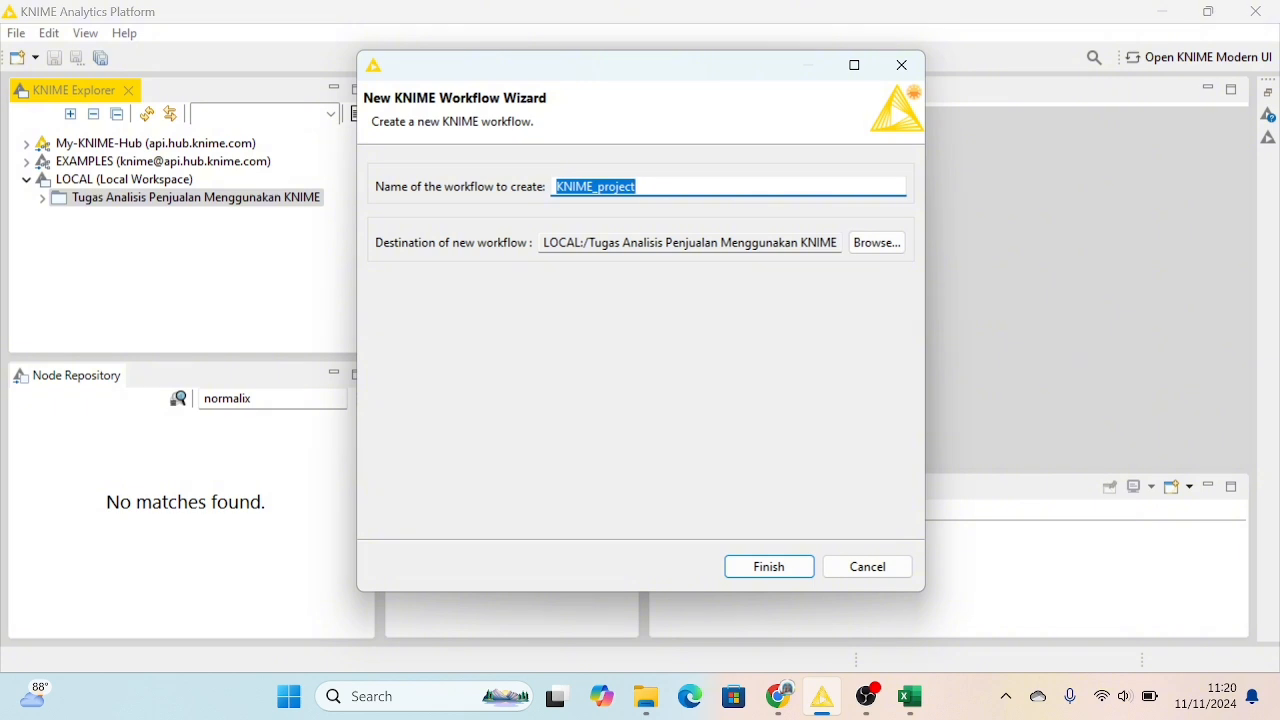
text(Tug)
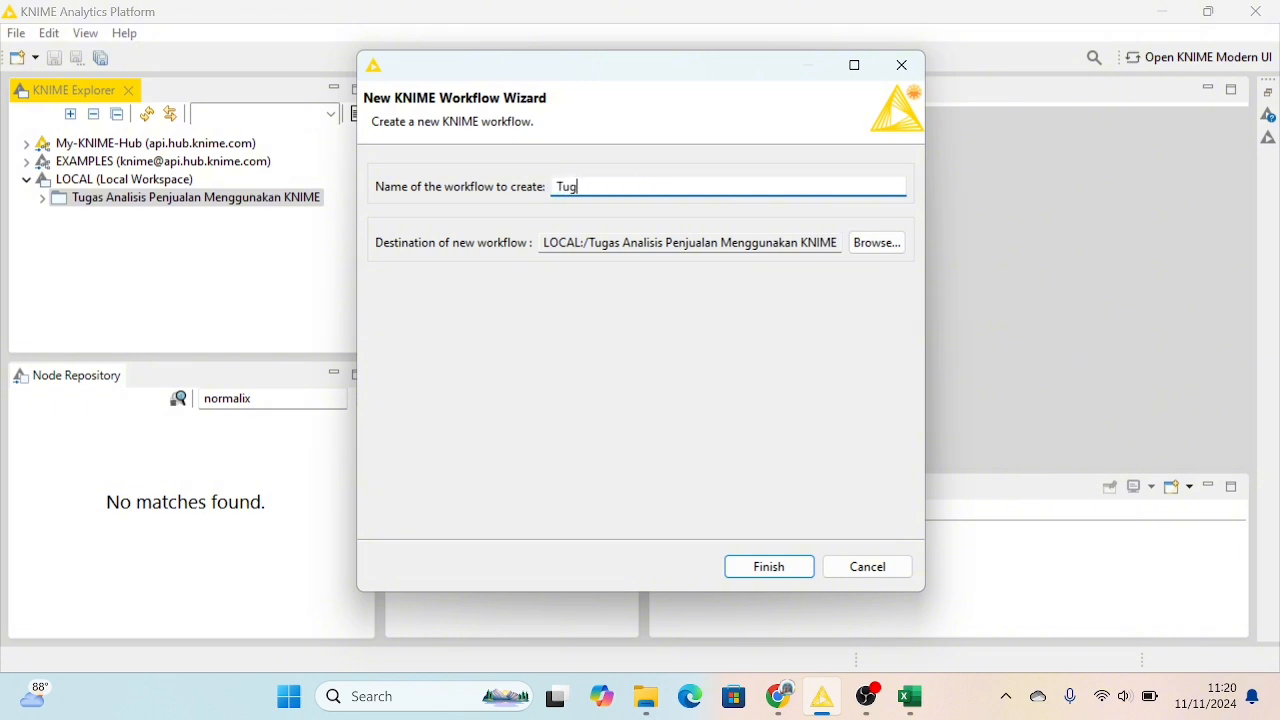
text(as Machine Learning)
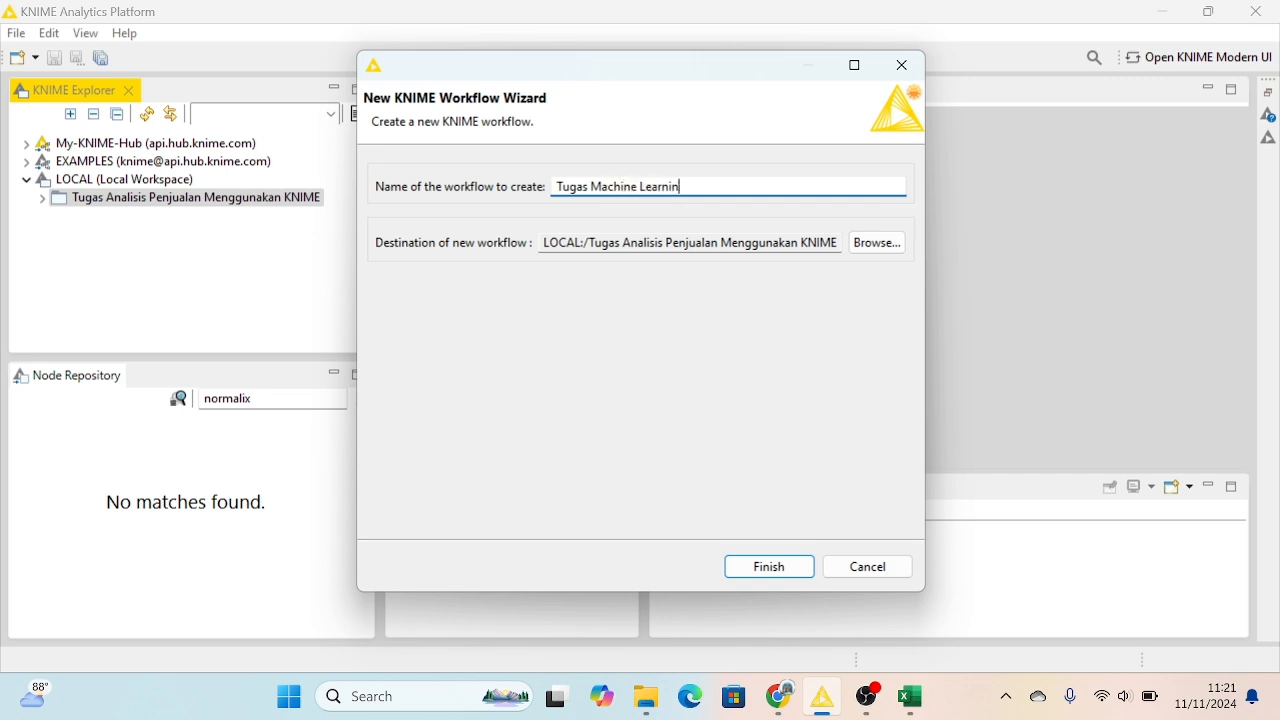
click(755, 566)
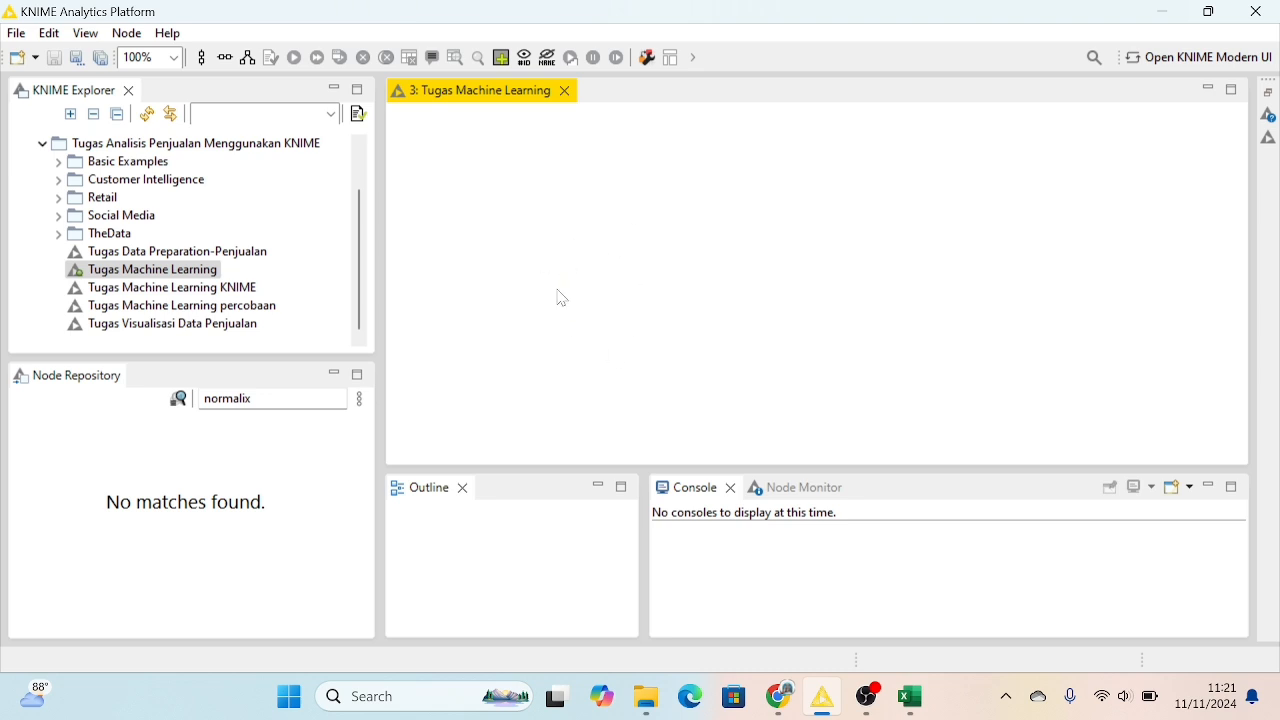
Search the node repository for "ex" and add an Excel Reader node to the empty workflow
click(300, 399)
key(BackSpace)
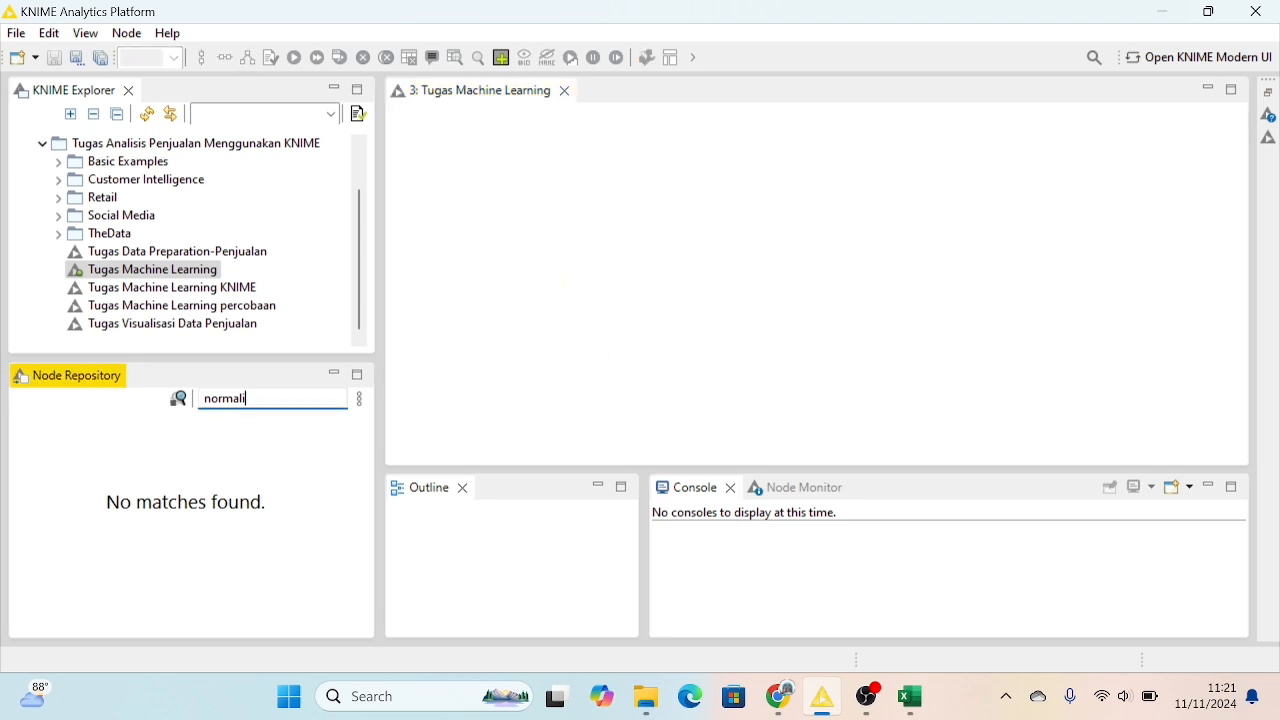
key(BackSpace)
key(BackSpace)
key(BackSpace)
key(BackSpace)
key(BackSpace)
key(BackSpace)
key(BackSpace)
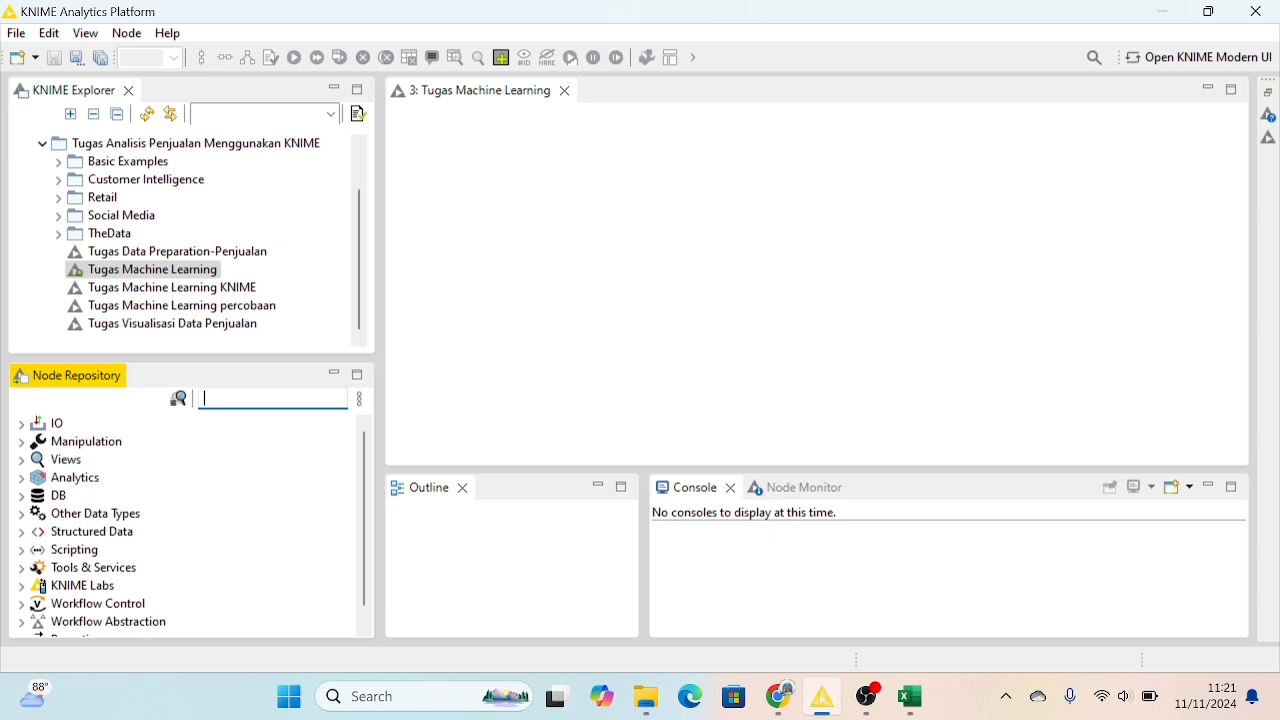
text(ex)
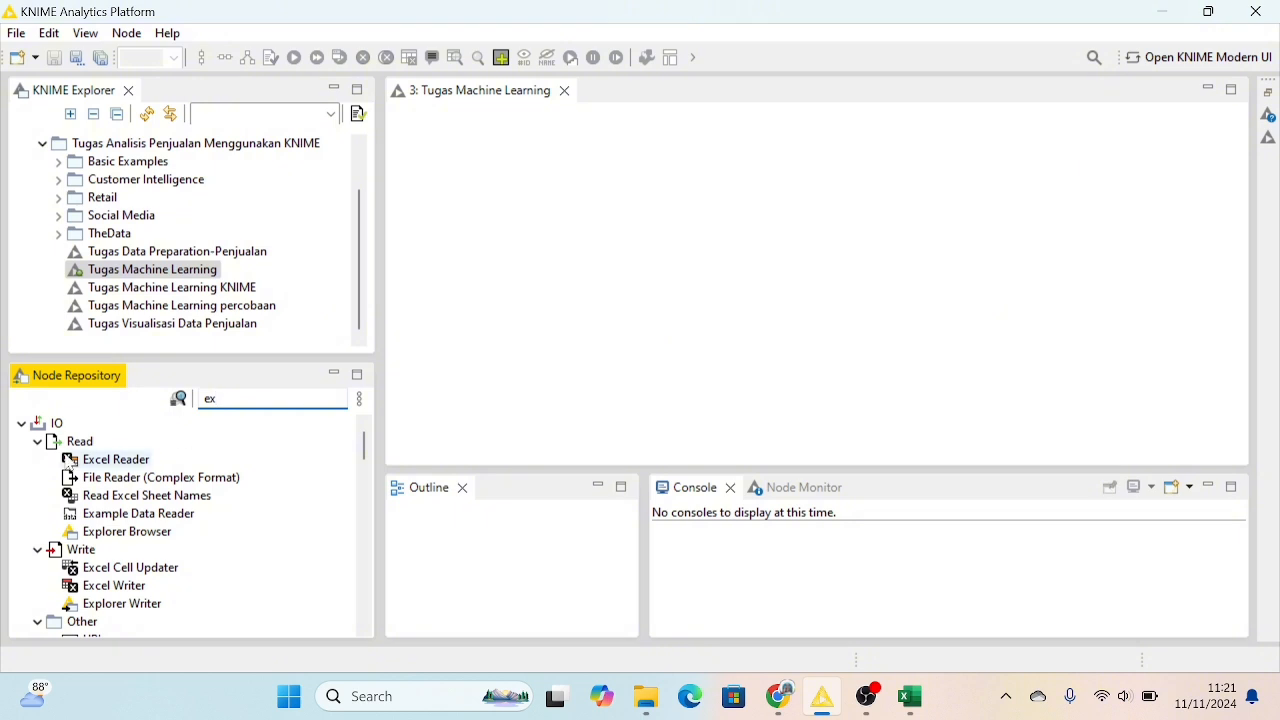
drag(92, 466, 455, 289)
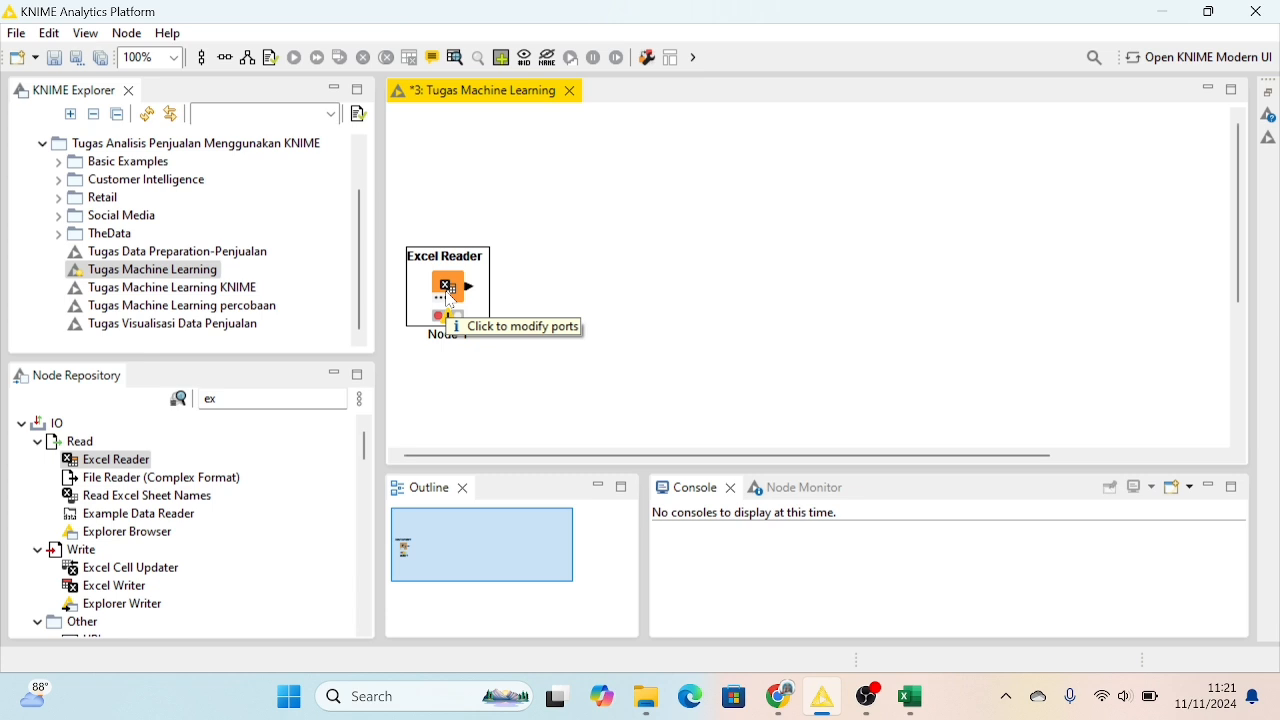
Configure the Excel Reader to read "Dataset-Label Transaksi menggunakan Naive Bayes.xlsx" from the folder D:\TUGAS MSIB PT CTECH ERP IND
right_click(450, 298)
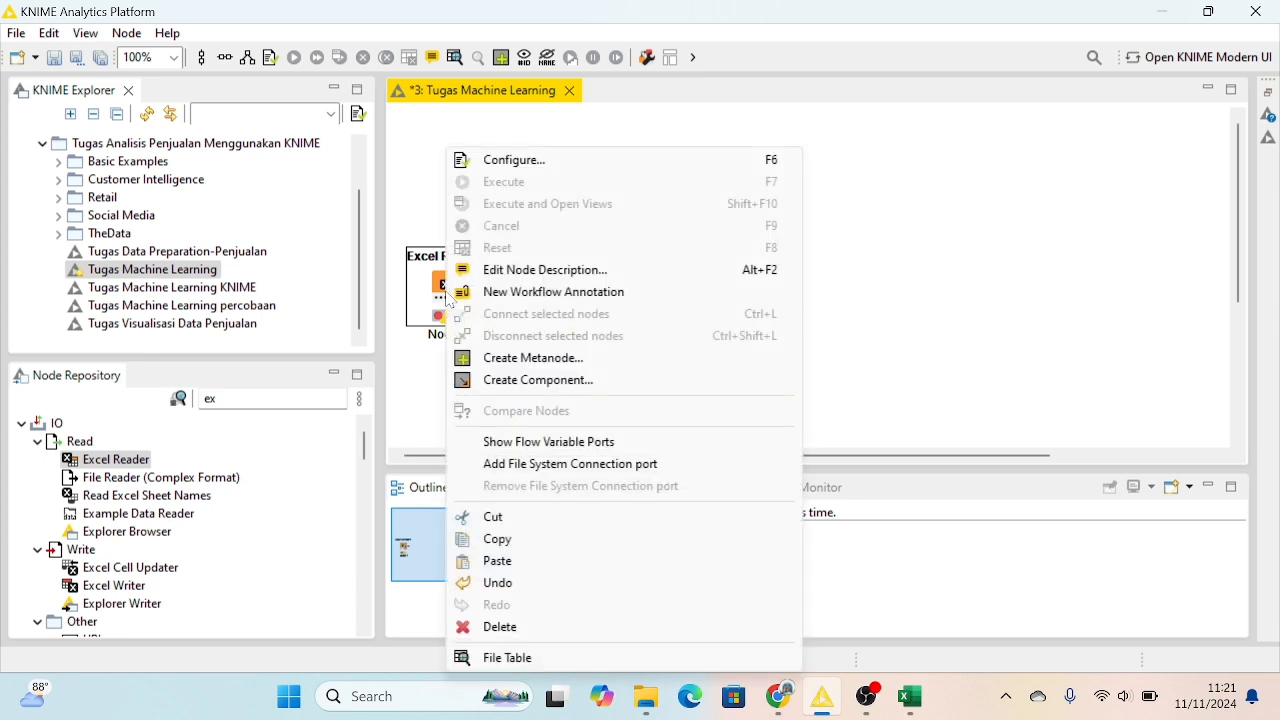
click(495, 162)
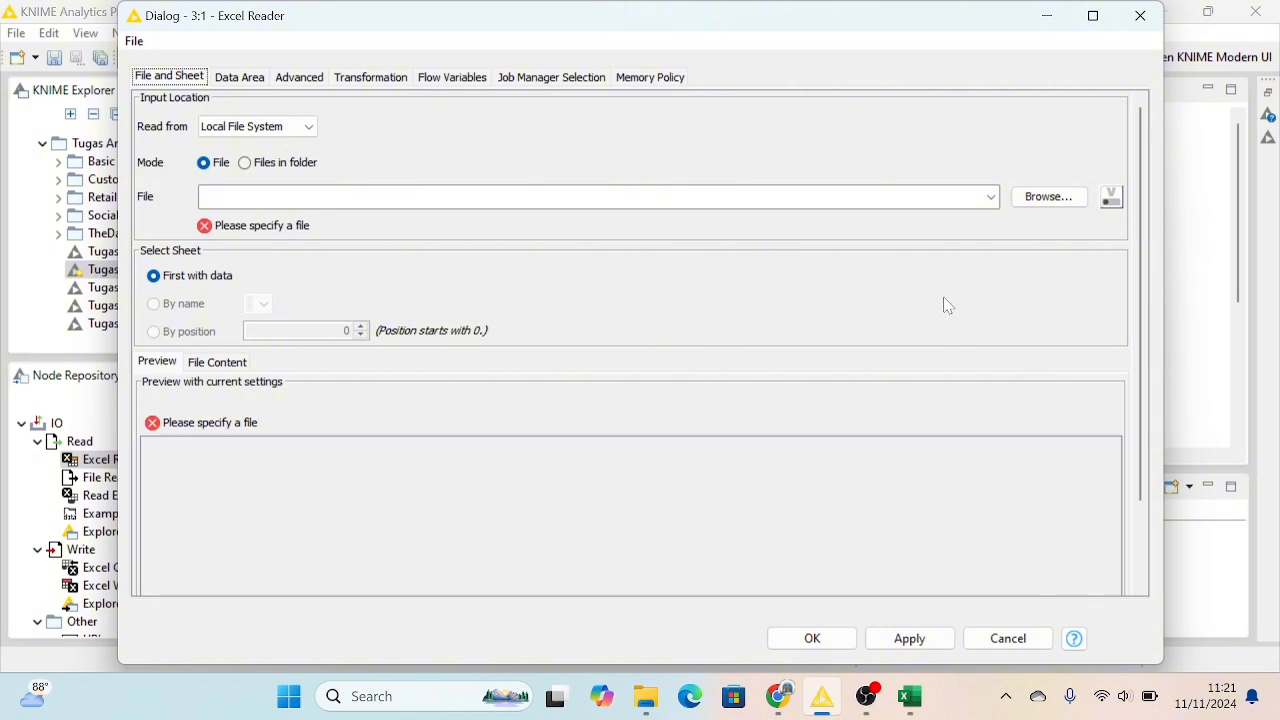
click(1048, 198)
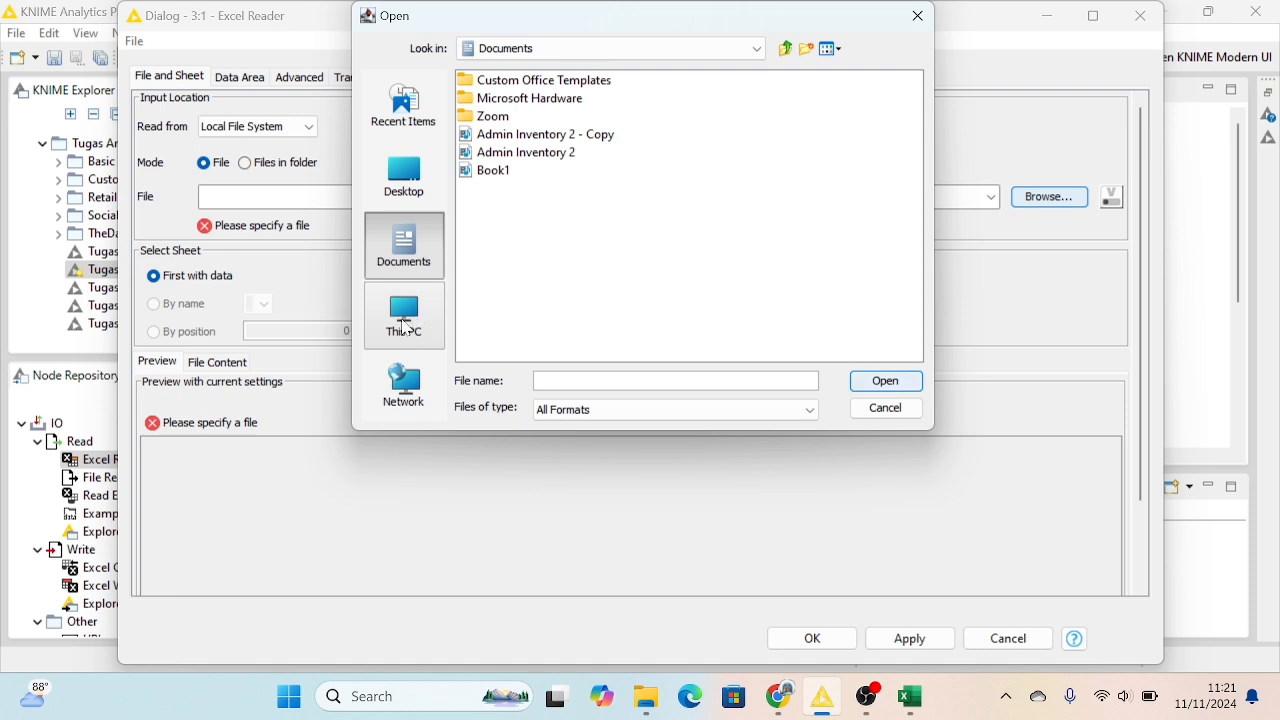
click(405, 327)
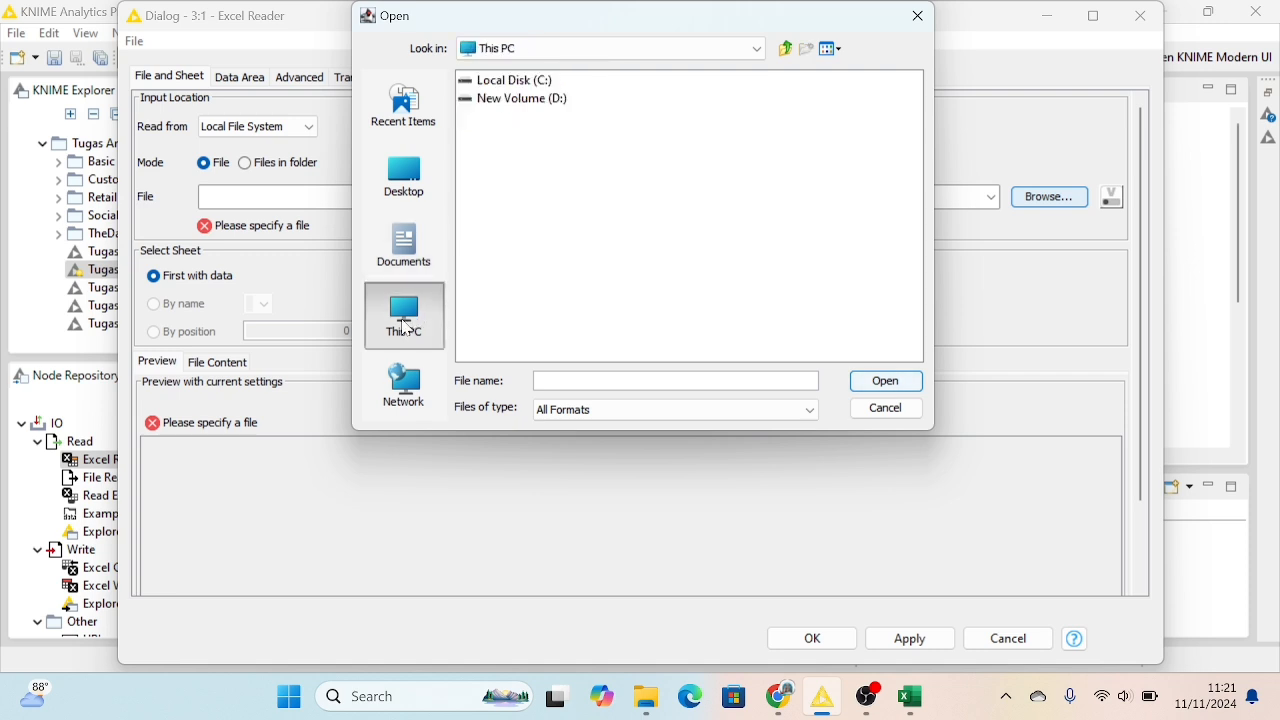
double_click(515, 99)
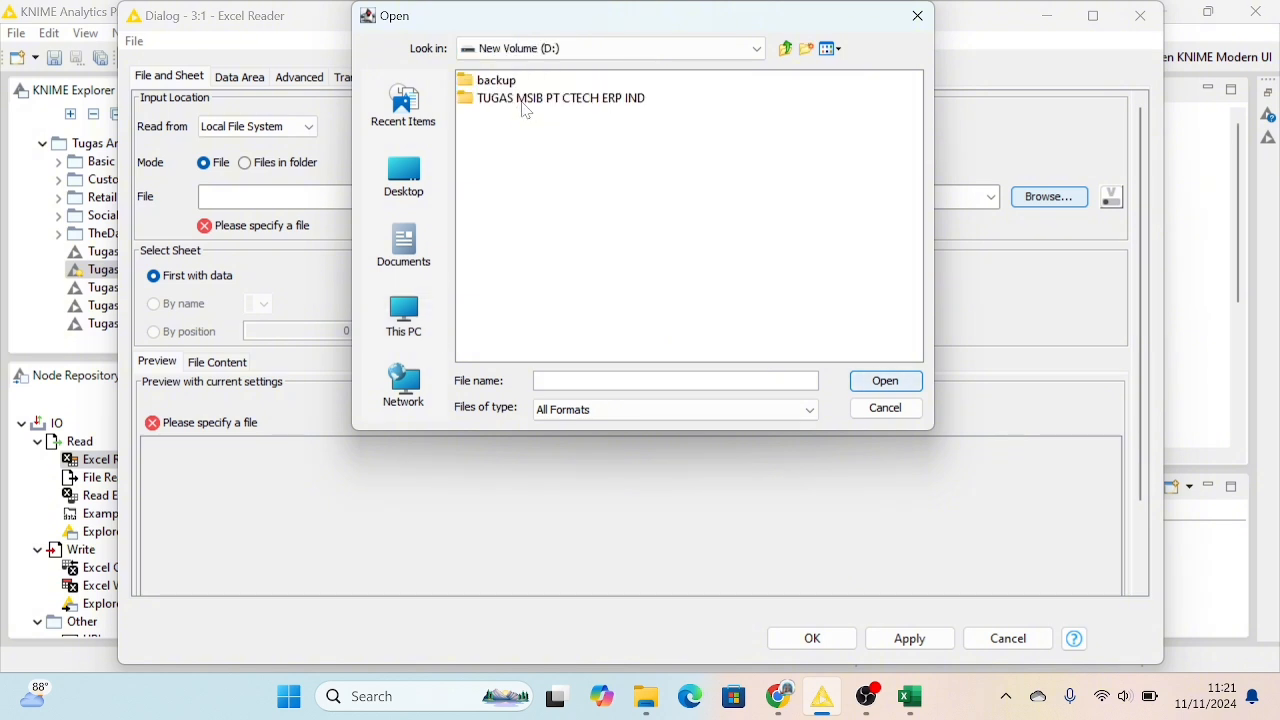
double_click(527, 100)
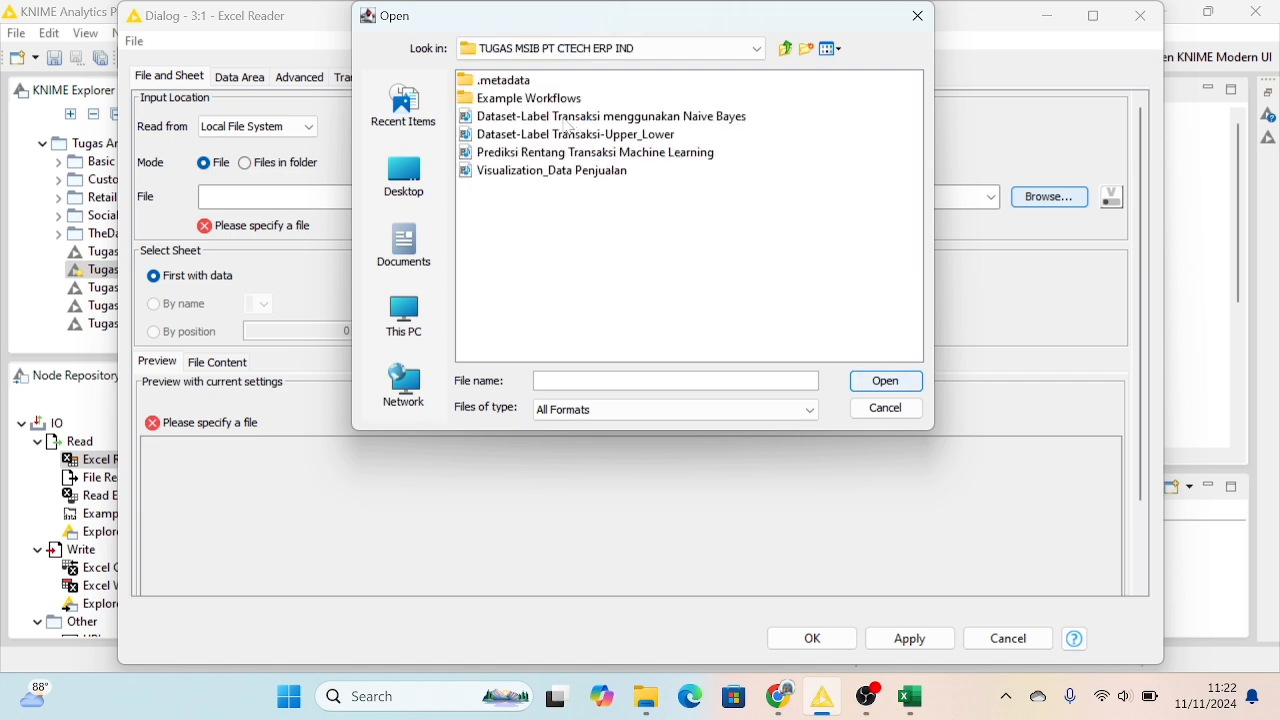
click(561, 117)
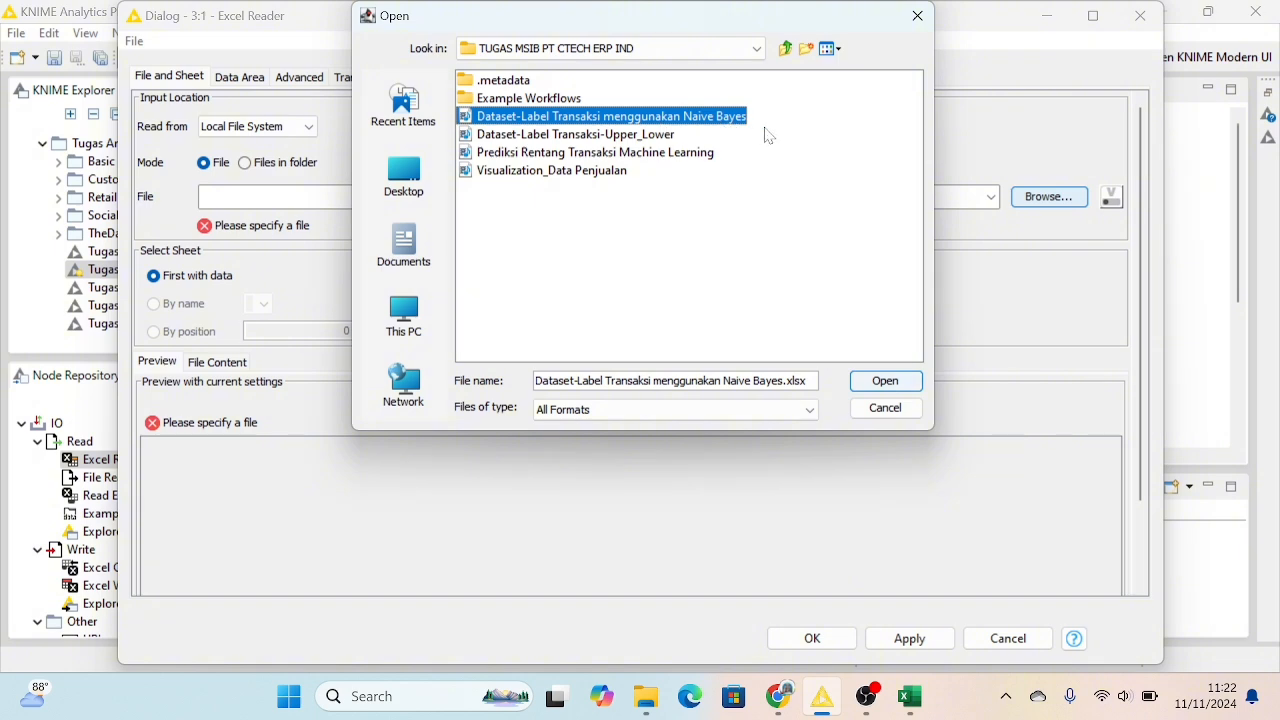
click(876, 383)
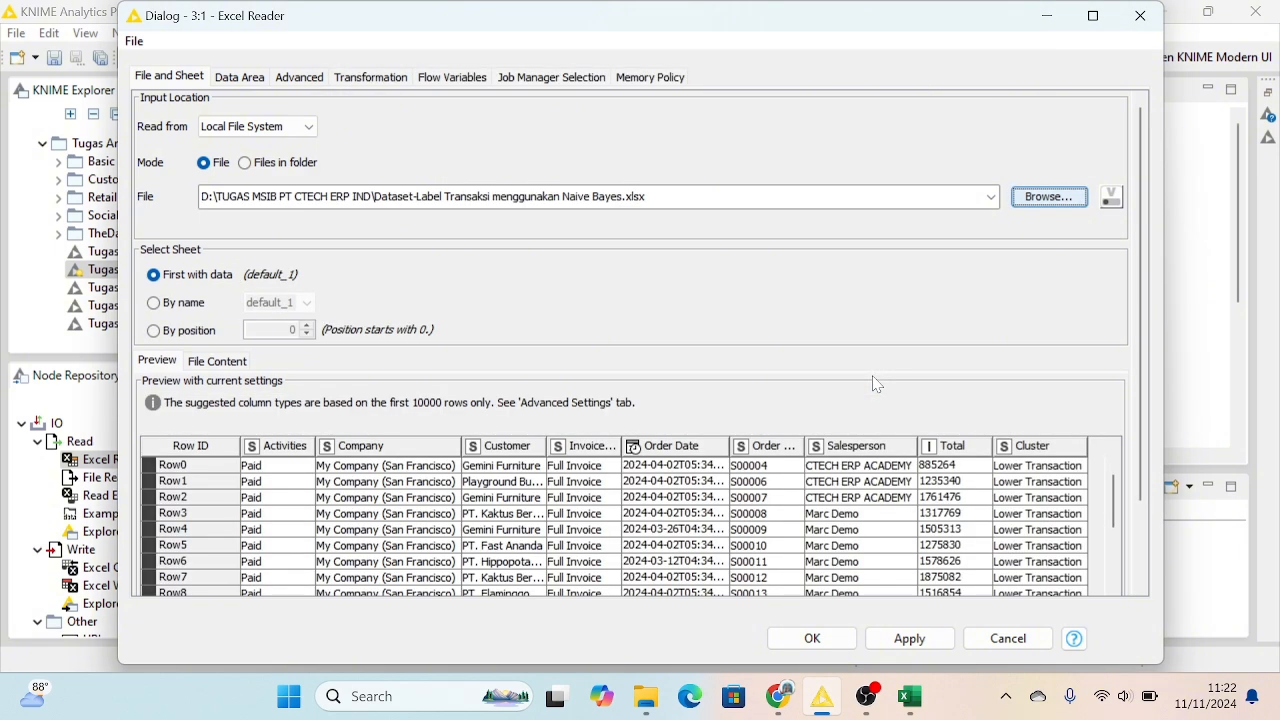
Check the data preview, apply the Excel Reader configuration and execute the node
scroll(724, 484, down, 4)
scroll(724, 484, down, 8)
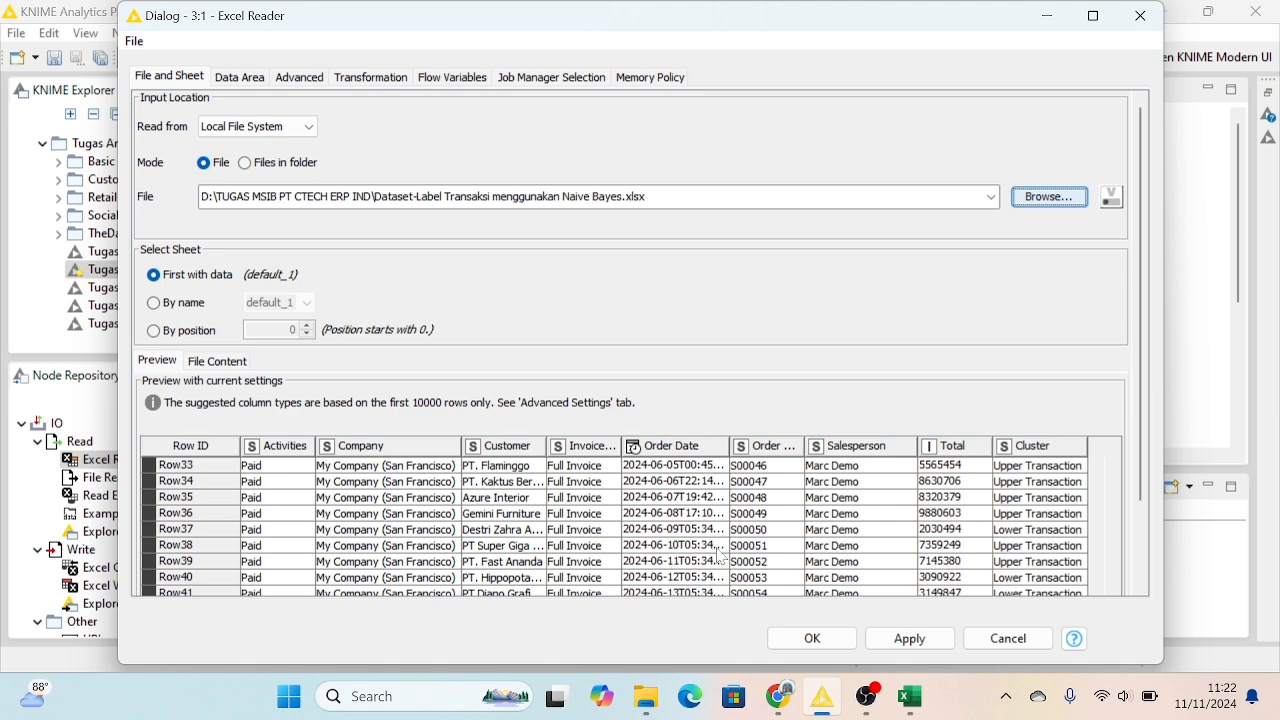
scroll(720, 556, up, 12)
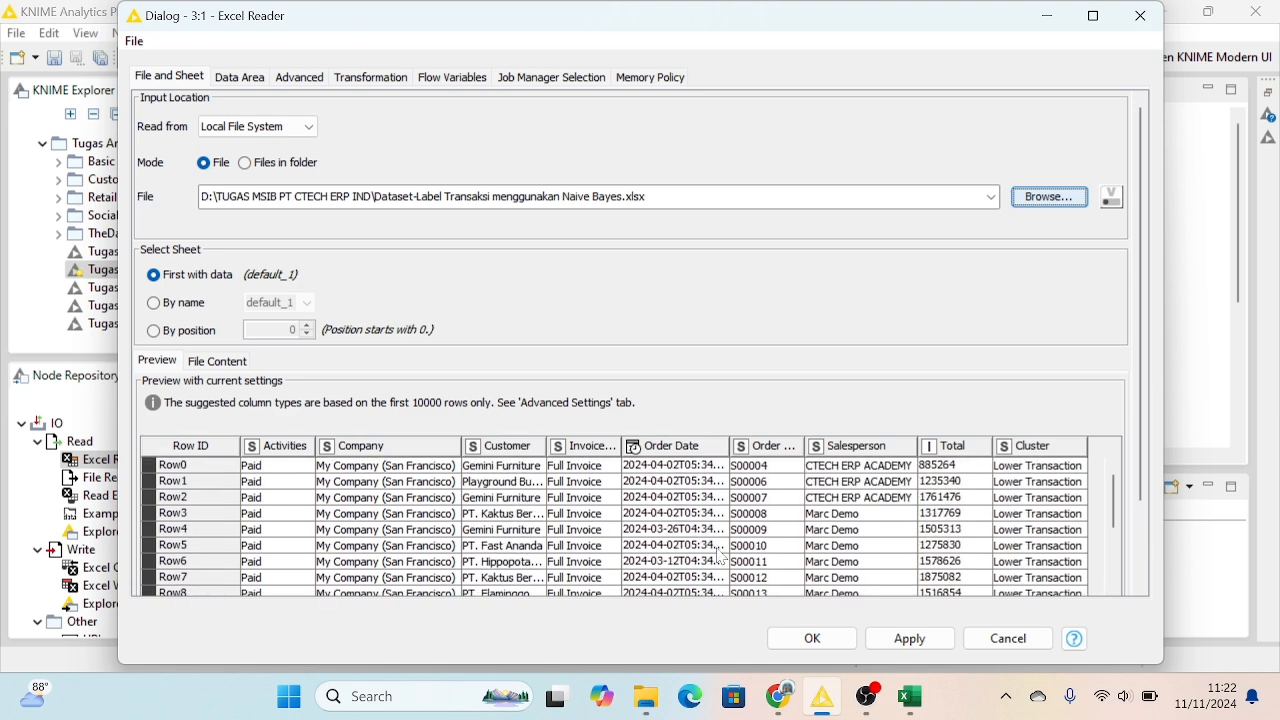
scroll(690, 535, down, 8)
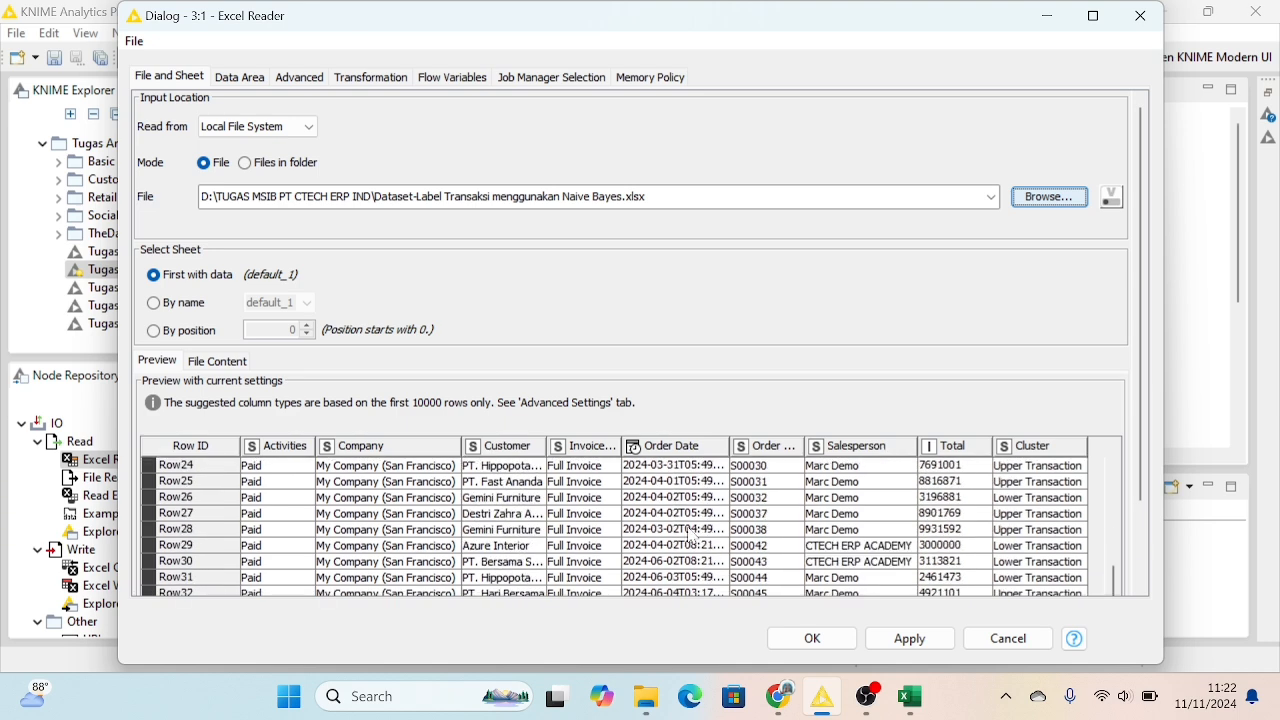
scroll(665, 530, up, 8)
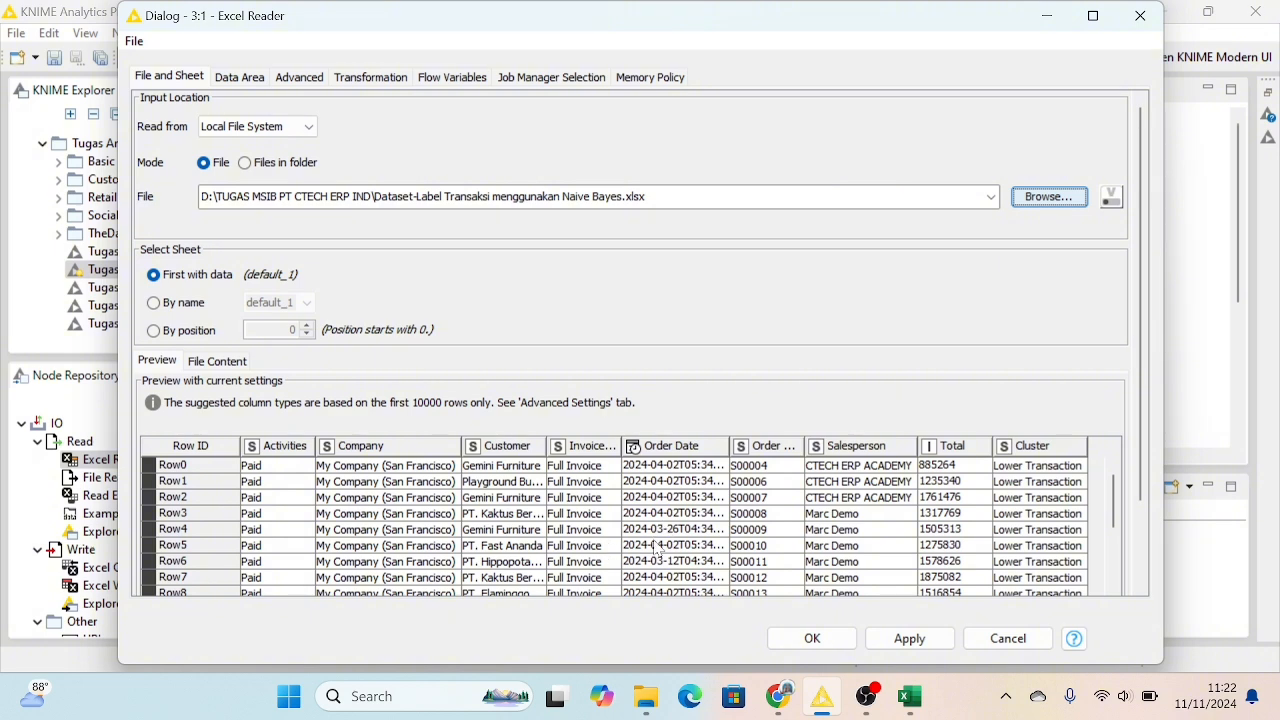
scroll(665, 535, down, 12)
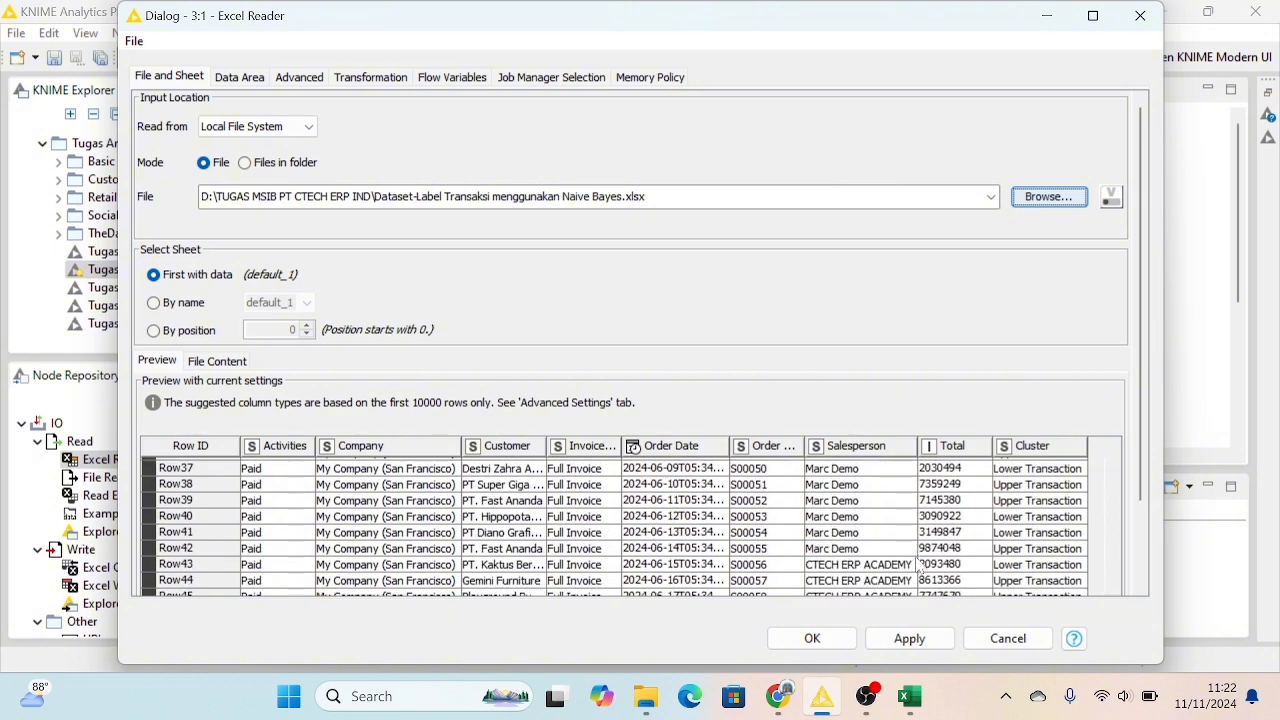
click(910, 639)
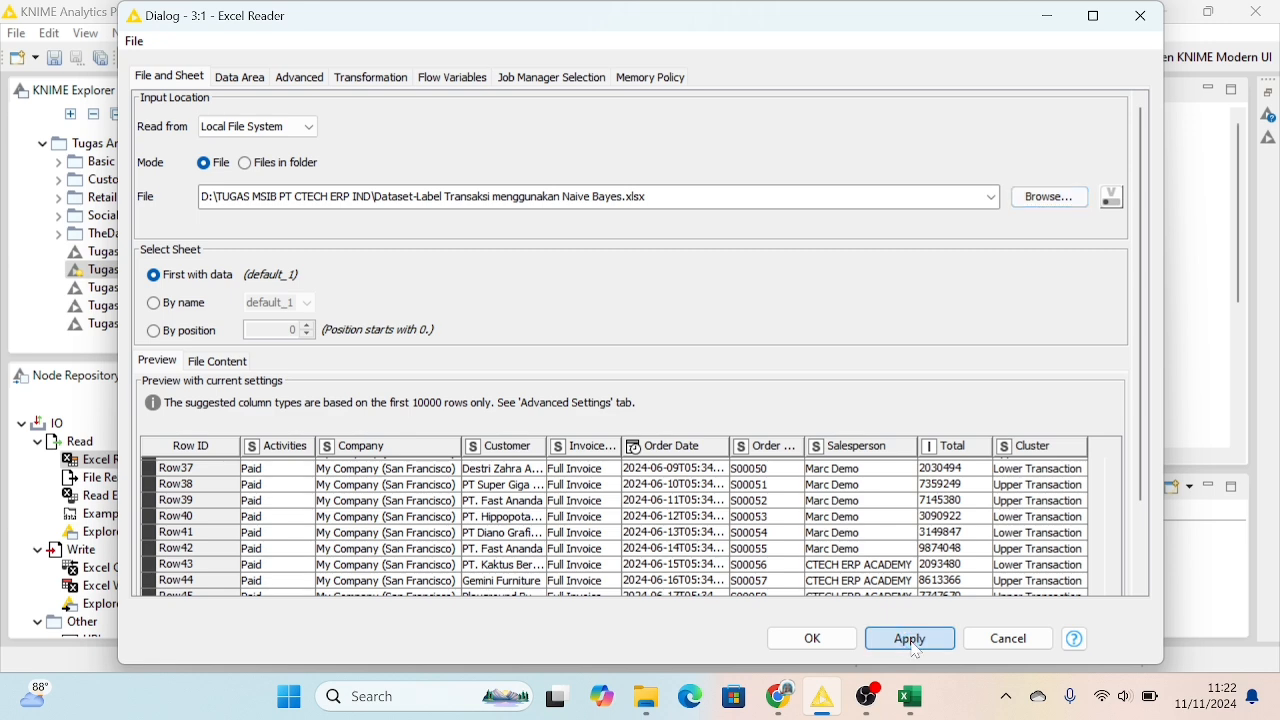
click(818, 640)
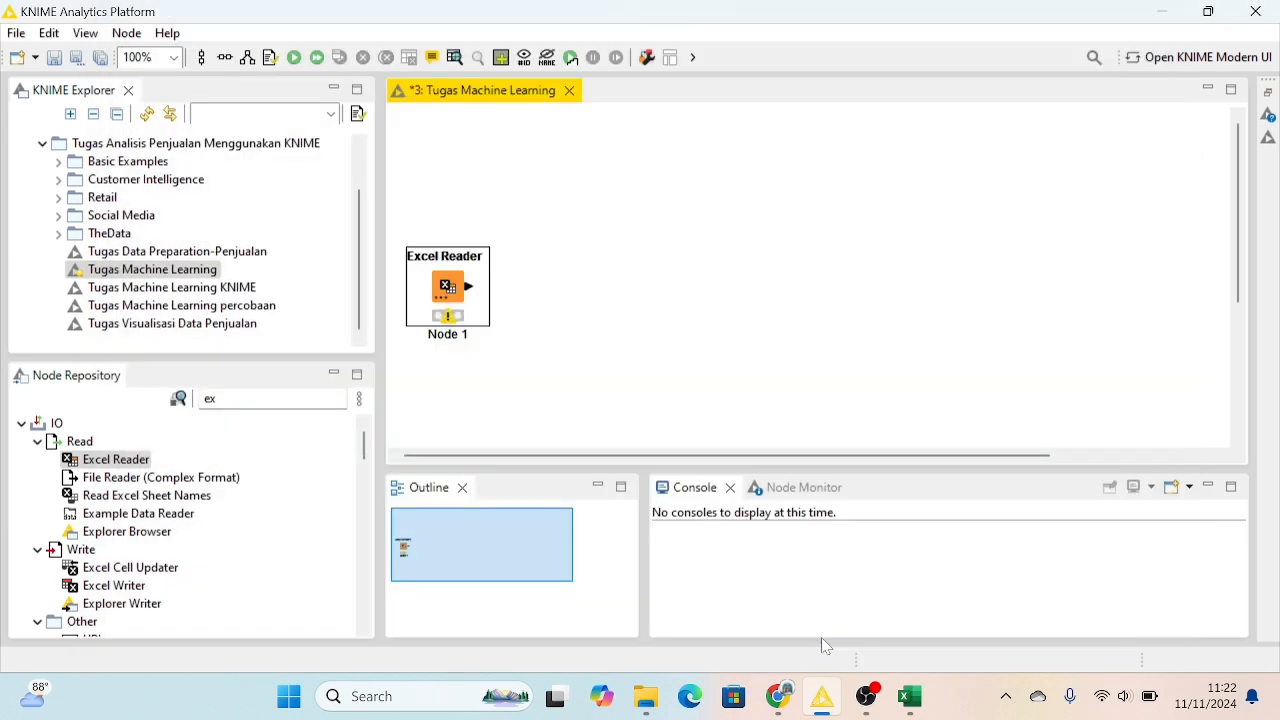
right_click(449, 285)
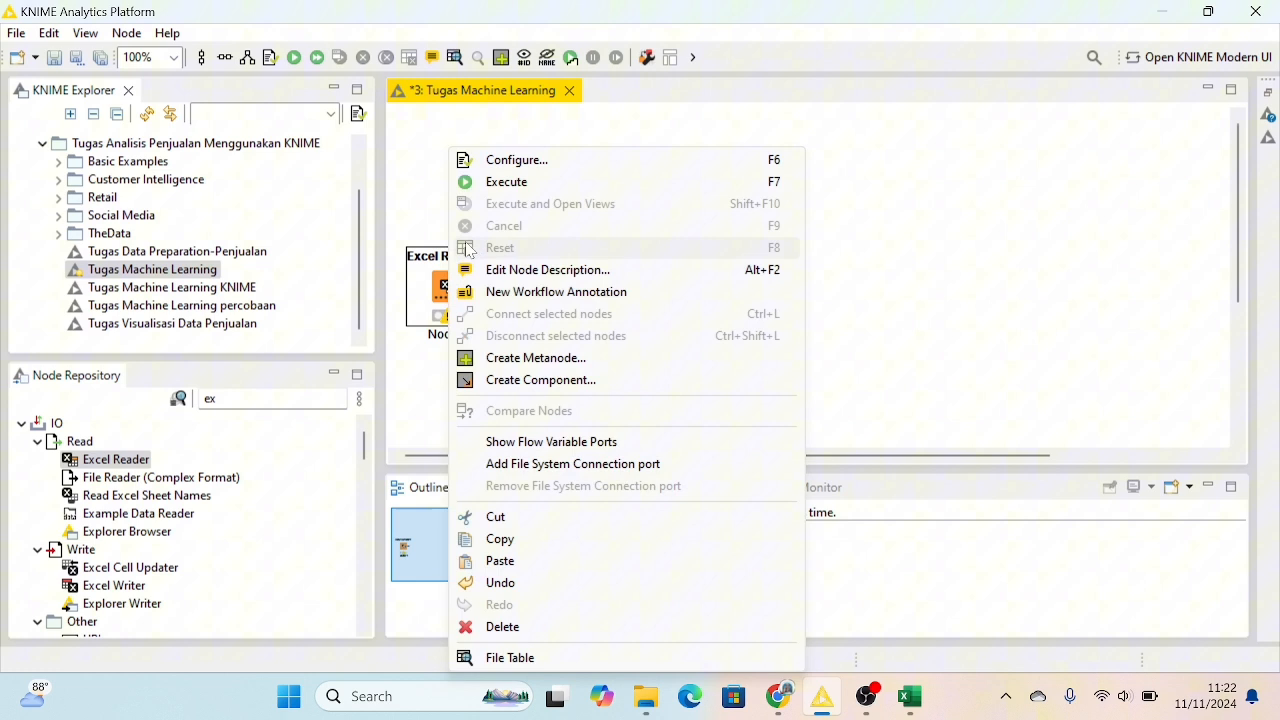
click(502, 190)
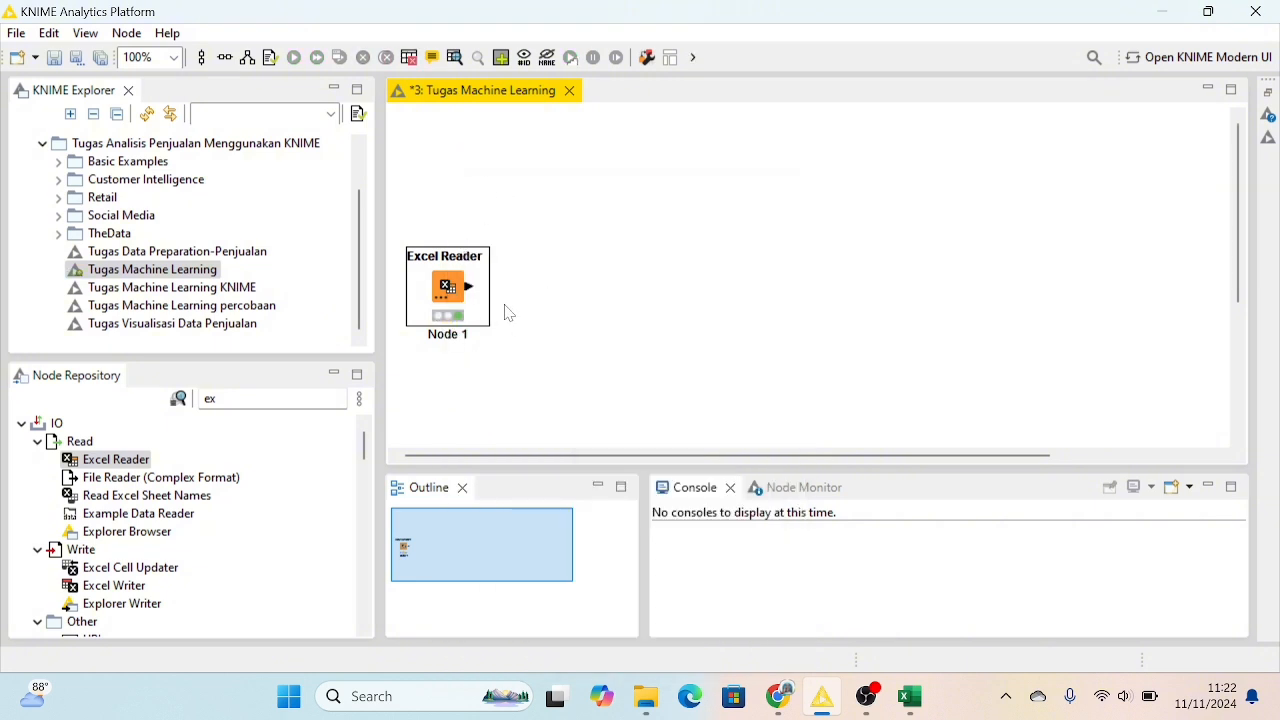
Open the Excel Reader's output table and review the transaction rows, including the Total and Cluster columns
click(456, 60)
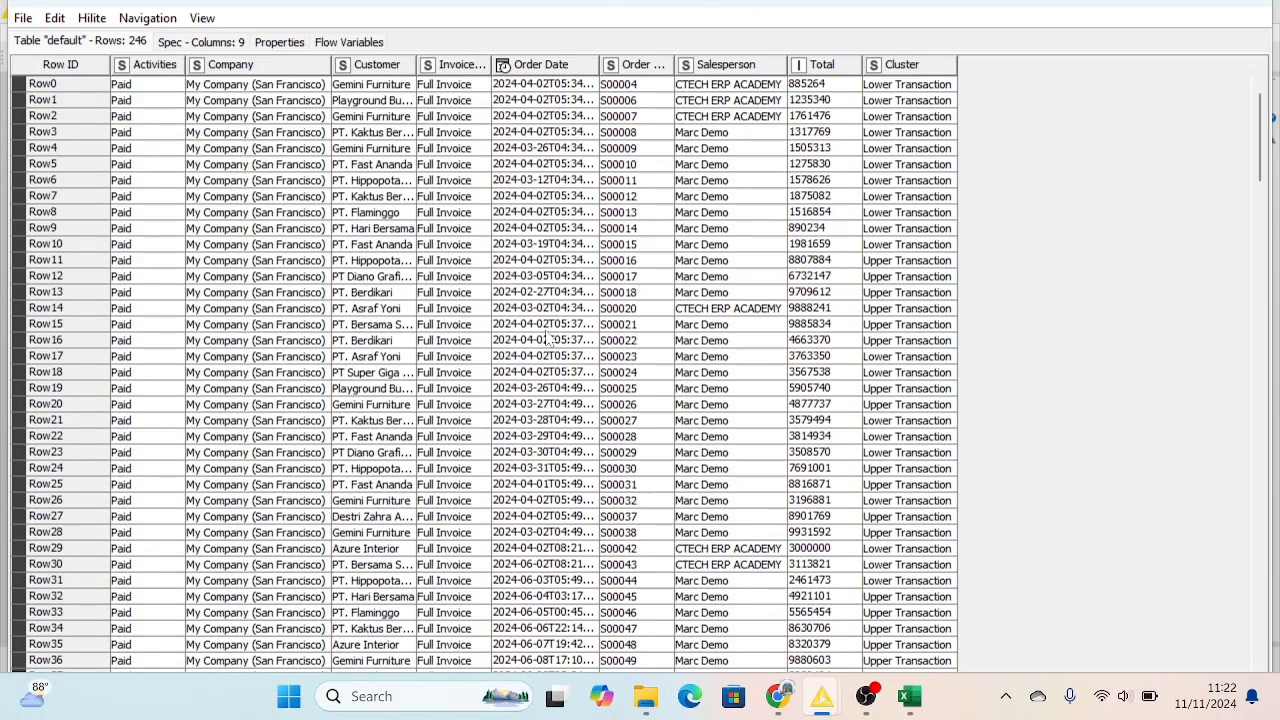
scroll(547, 338, down, 9)
scroll(547, 338, up, 9)
scroll(547, 340, down, 20)
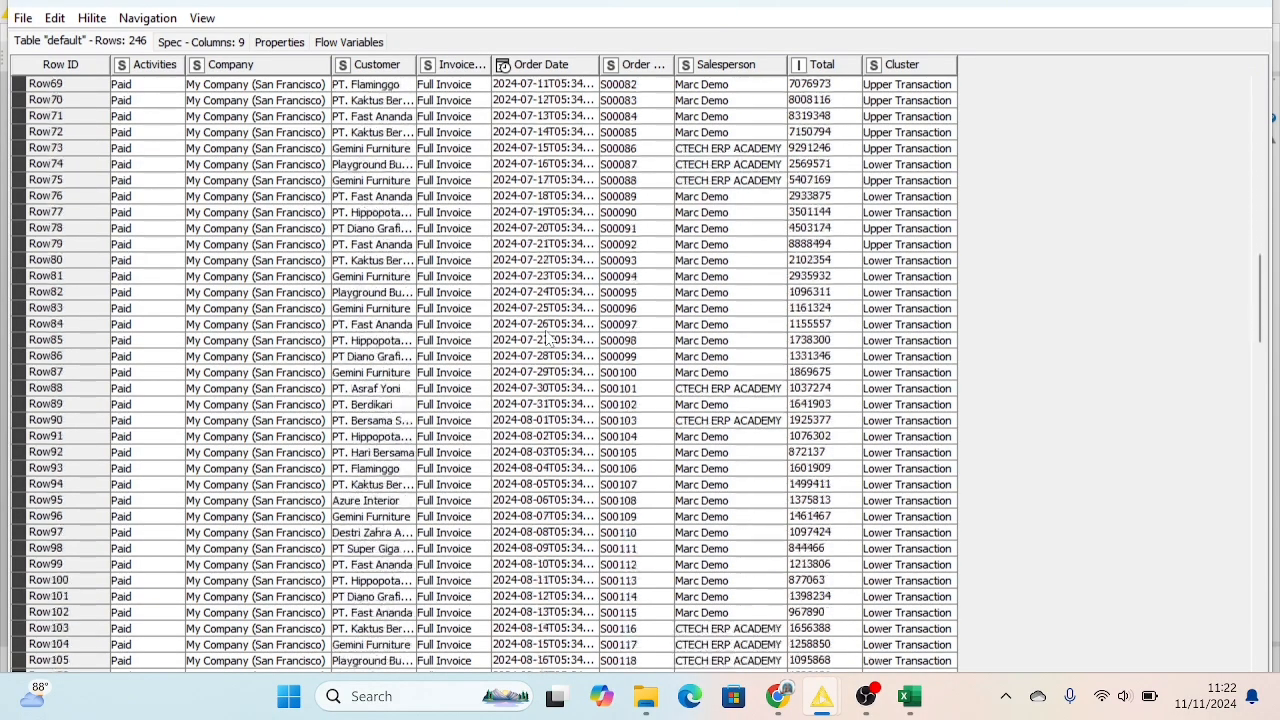
scroll(547, 340, up, 20)
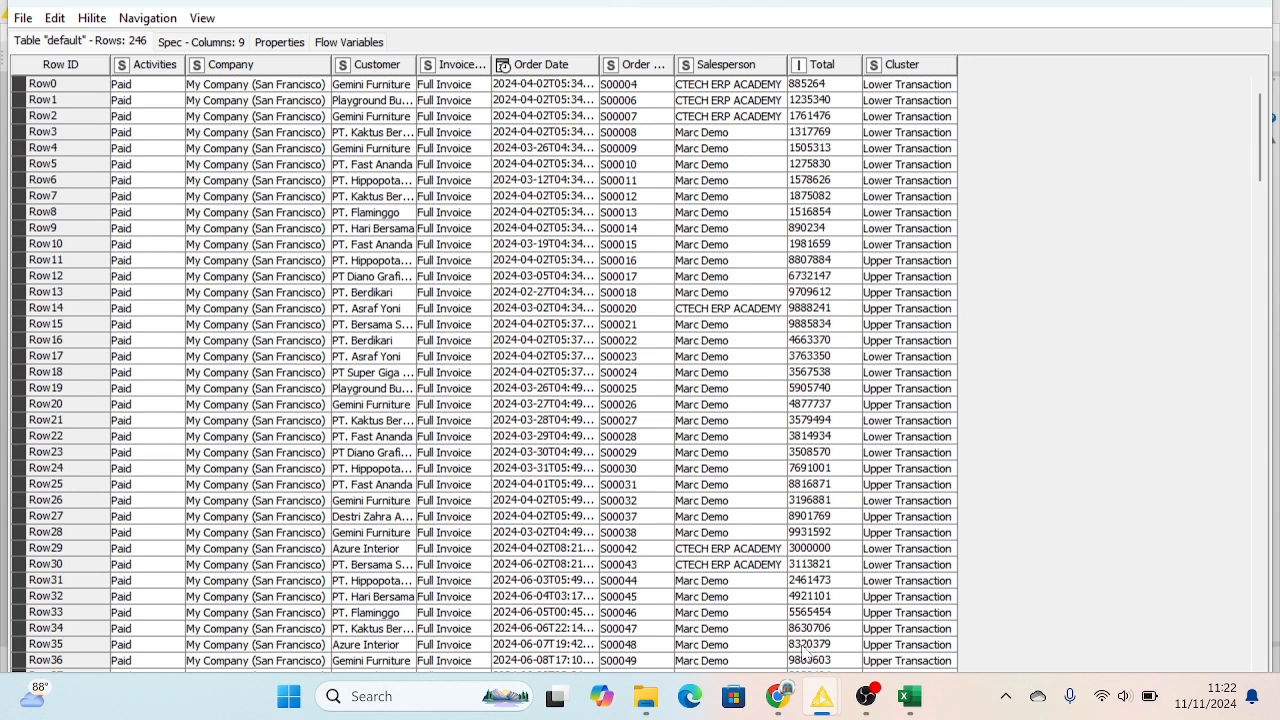
mouse_move(812, 706)
click(762, 600)
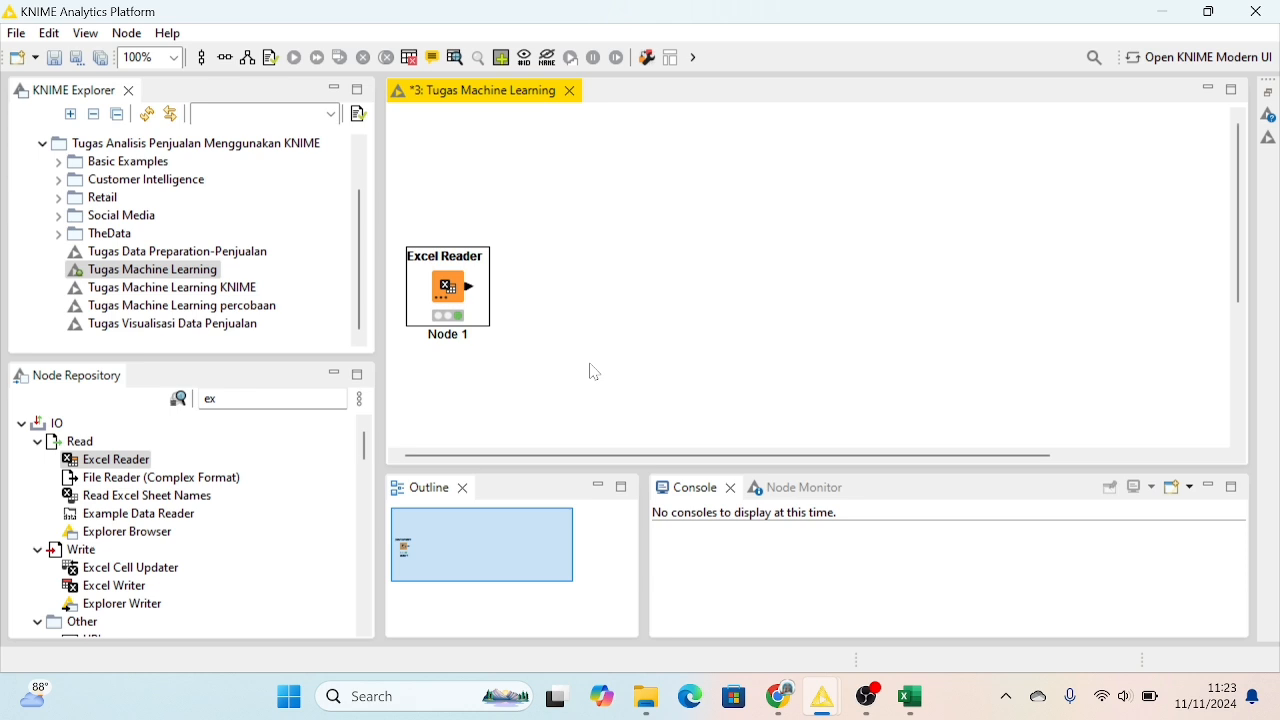
Search the node repository for "normali", add a Normalizer node and connect the Excel Reader's output to it
click(211, 399)
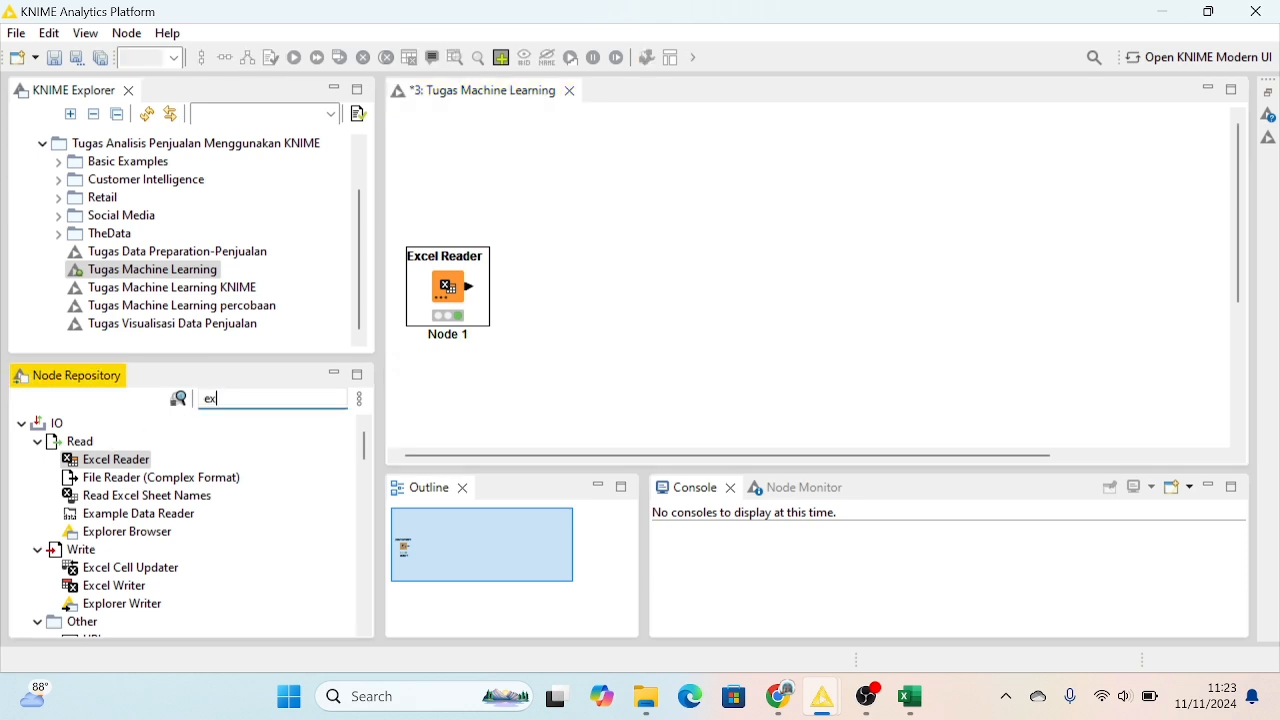
key(BackSpace)
key(BackSpace)
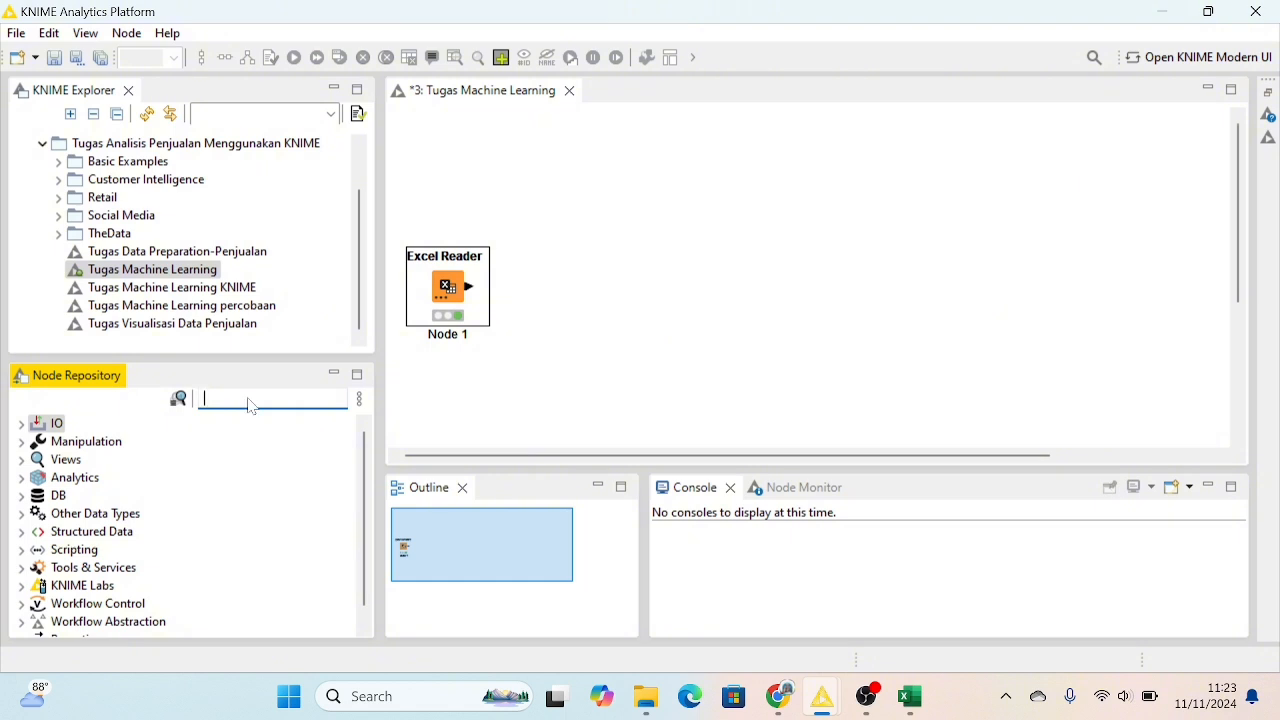
text(normali)
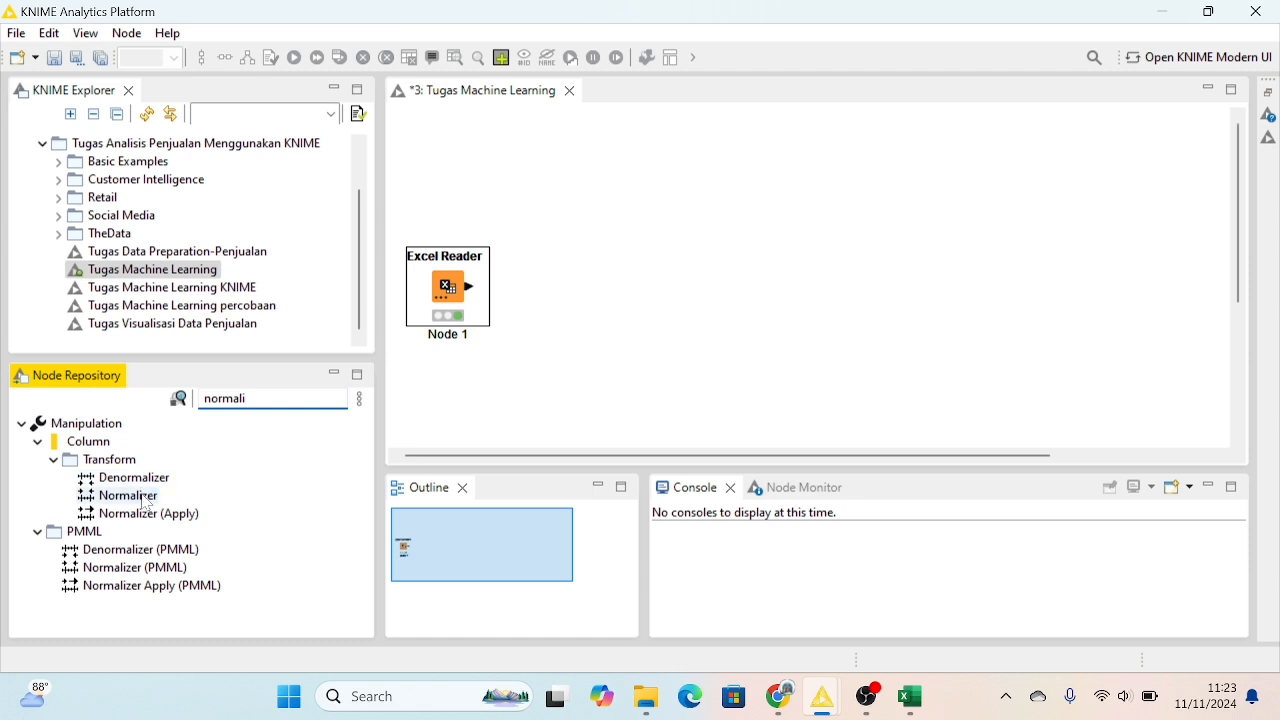
drag(147, 503, 587, 291)
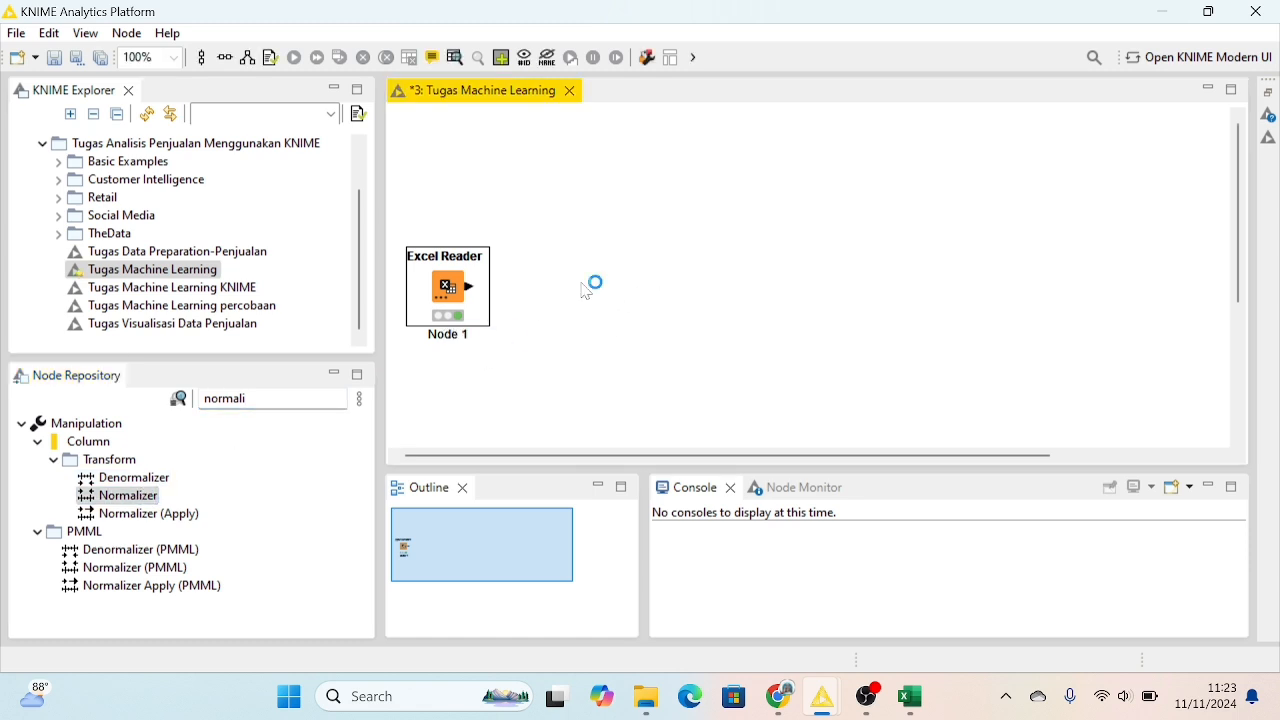
click(469, 289)
drag(473, 297, 573, 294)
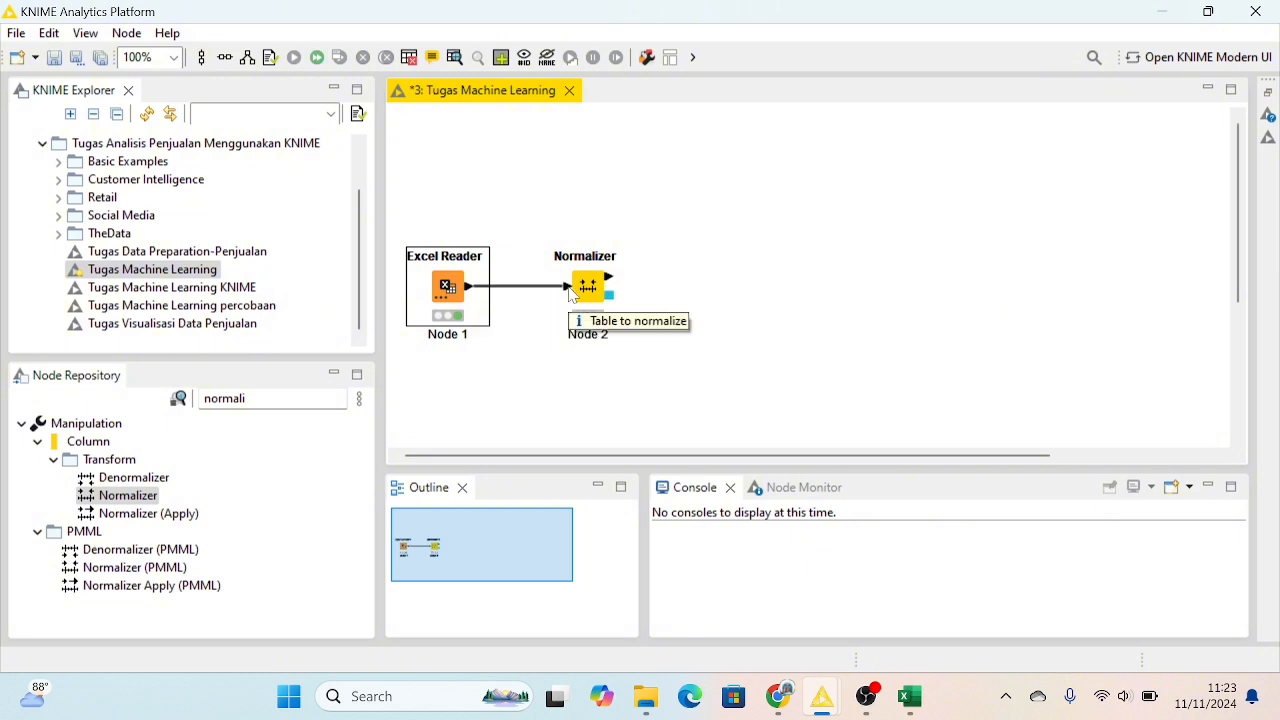
Configure the Normalizer to scale the Total column with Min-max from 0 to 1, and execute the node
click(594, 298)
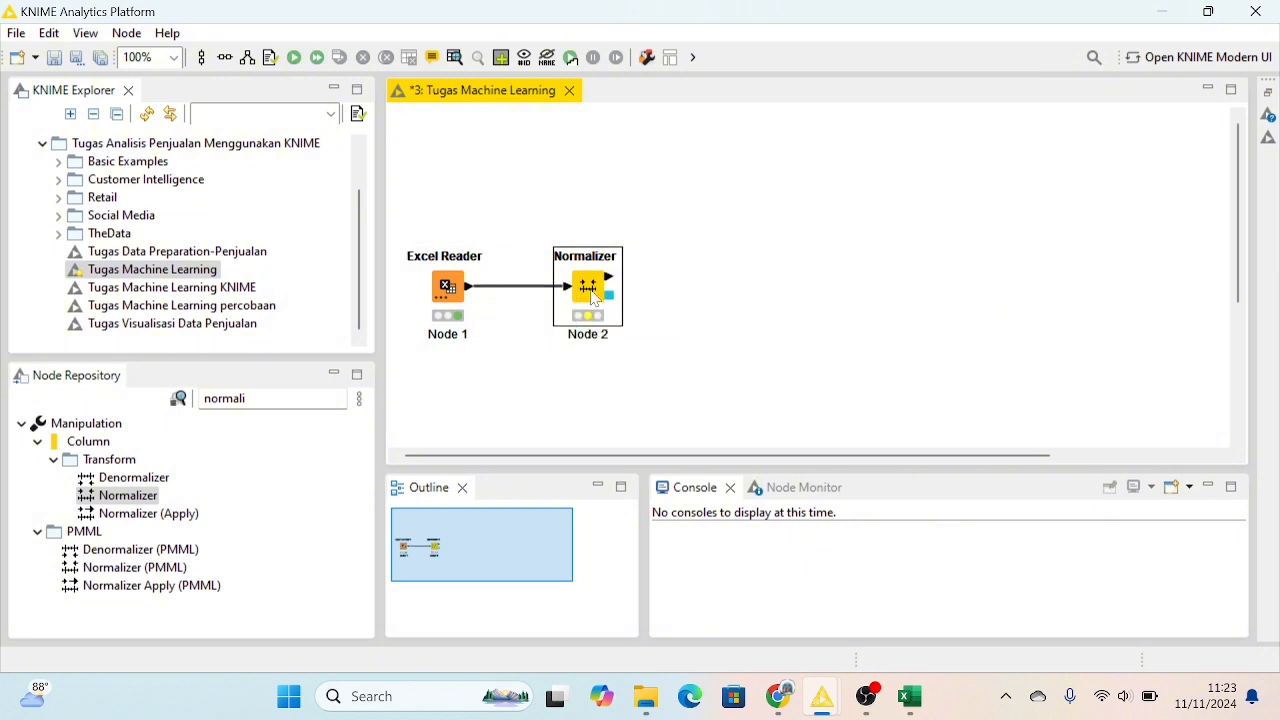
right_click(594, 298)
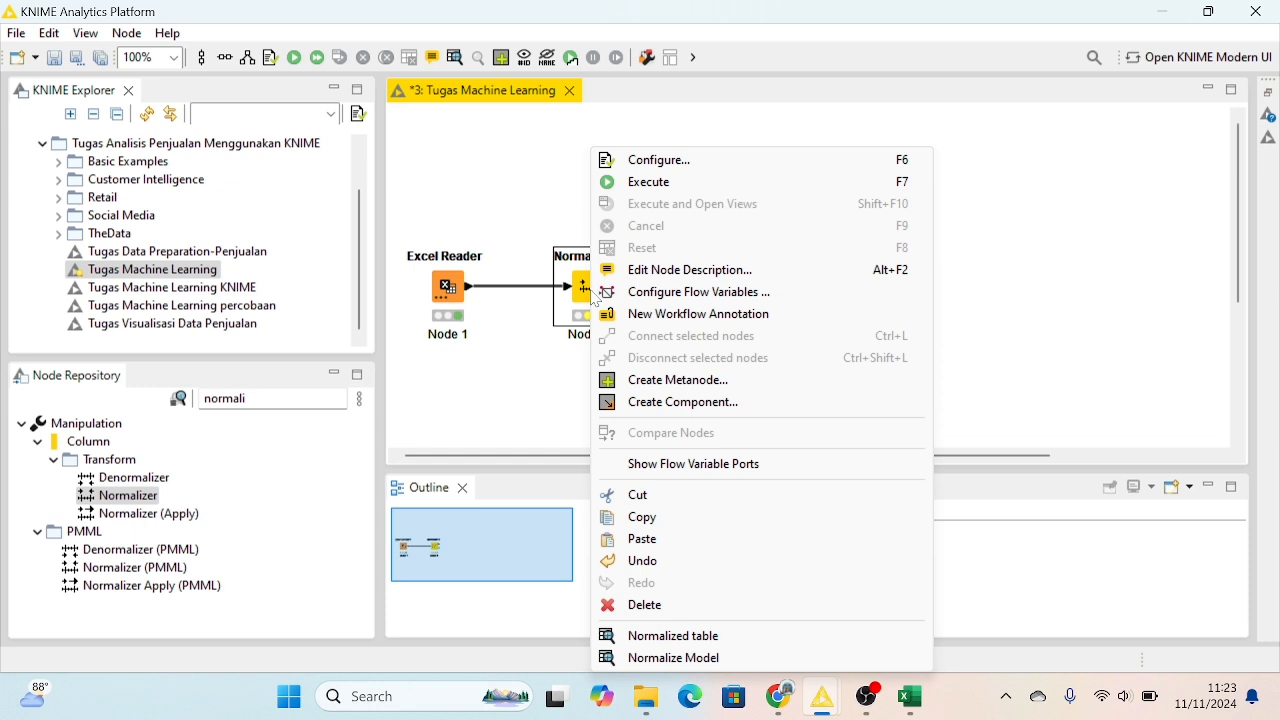
click(656, 165)
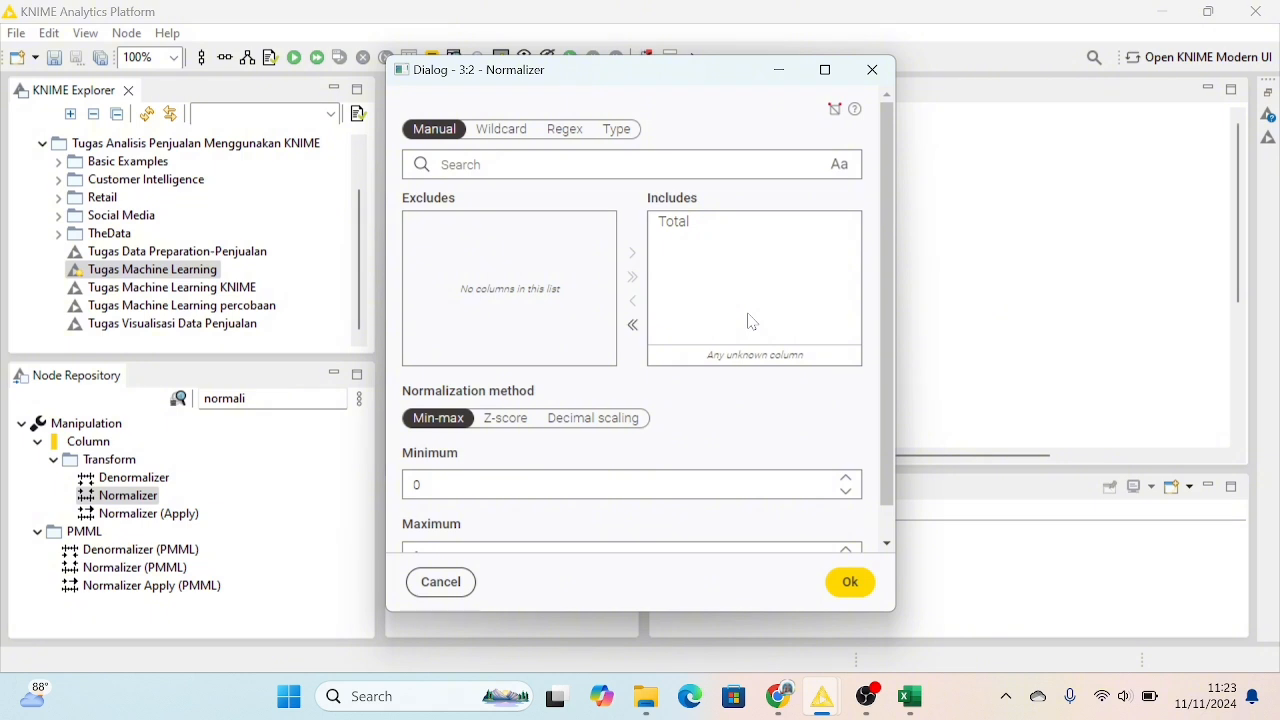
click(681, 233)
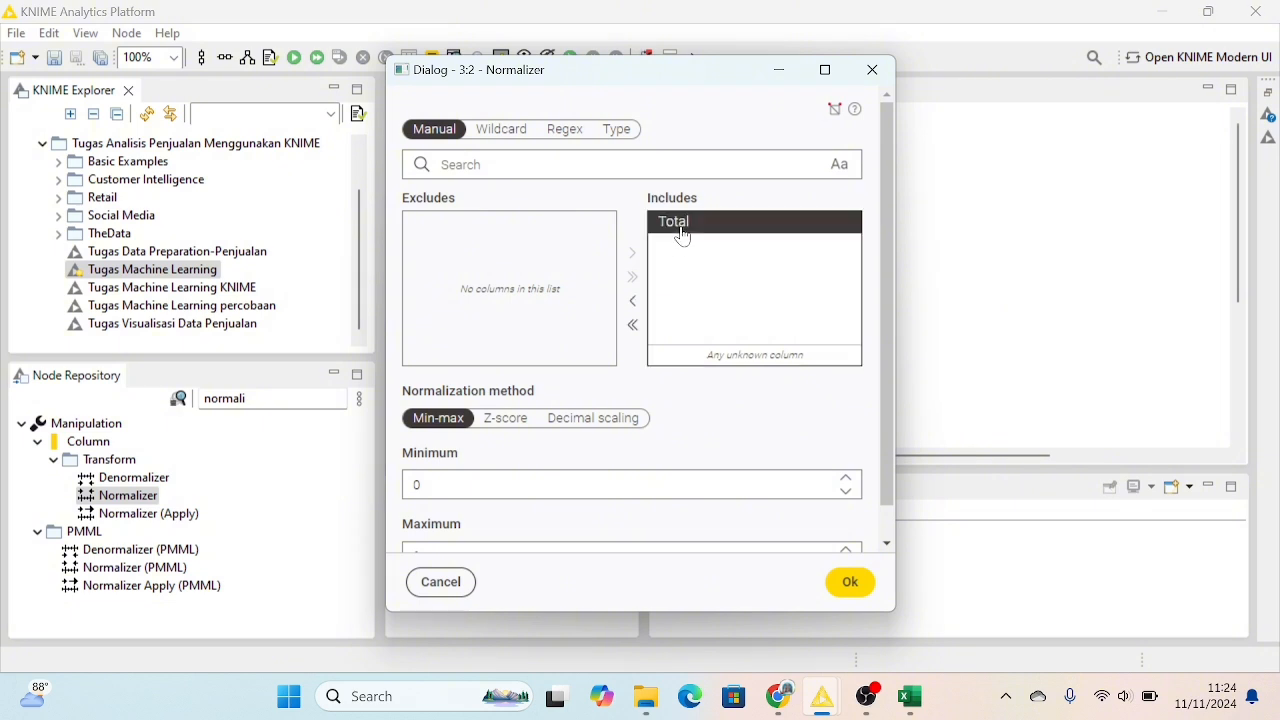
scroll(653, 384, down, 1)
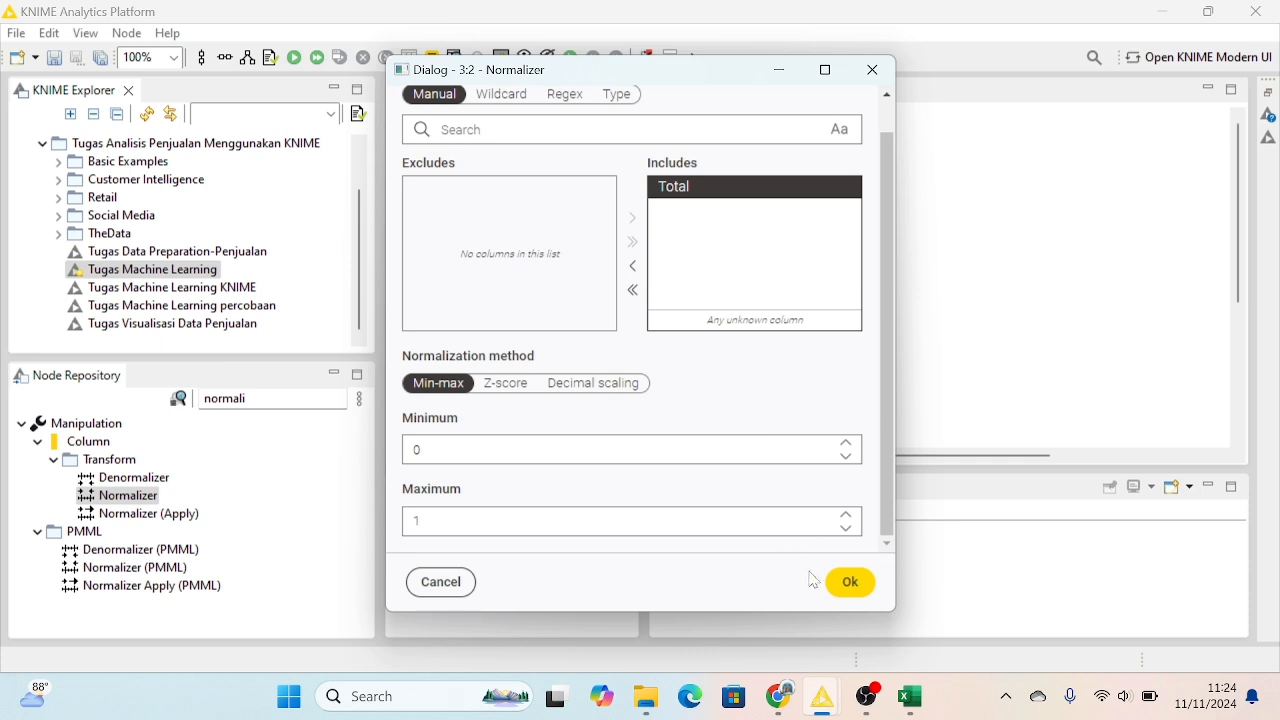
click(848, 583)
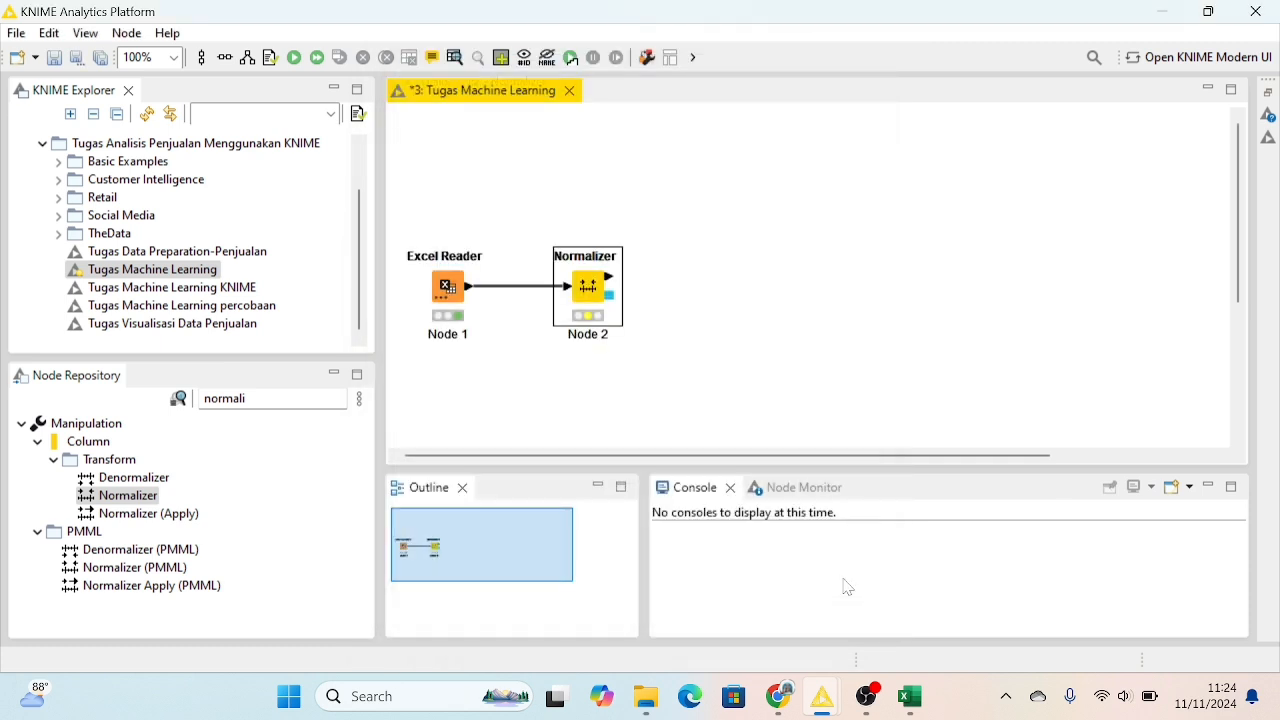
right_click(599, 289)
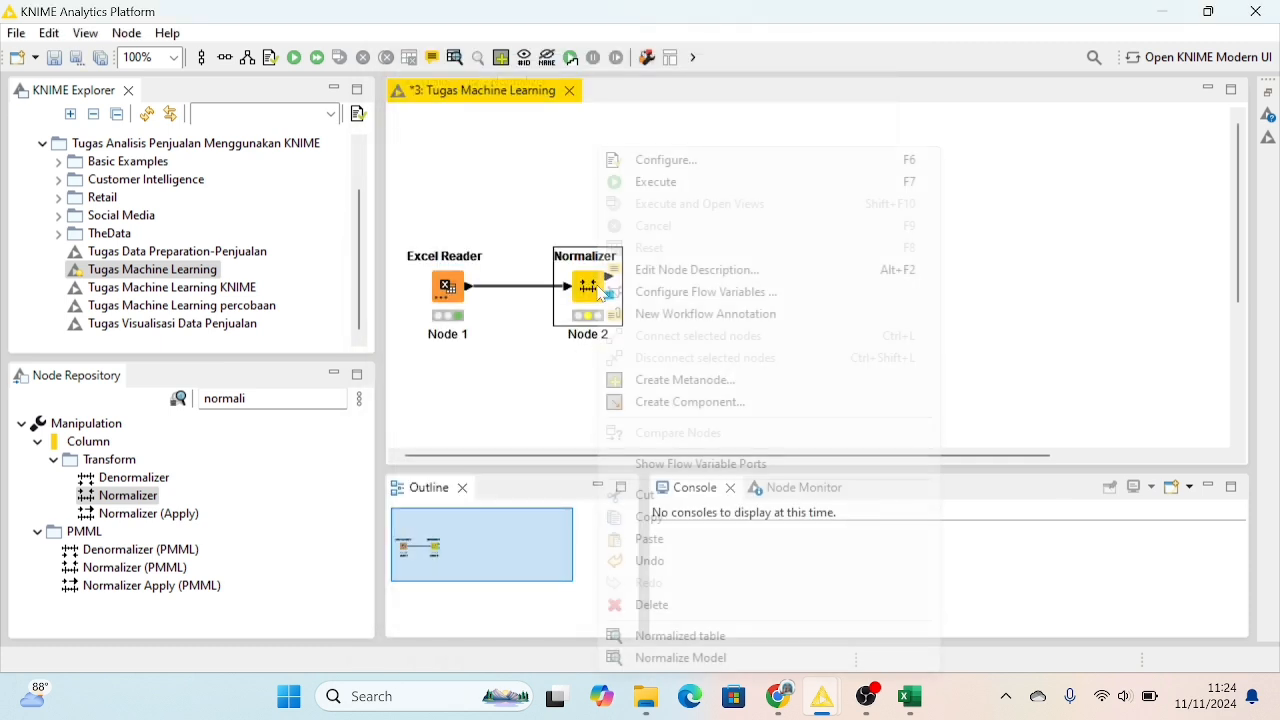
click(652, 184)
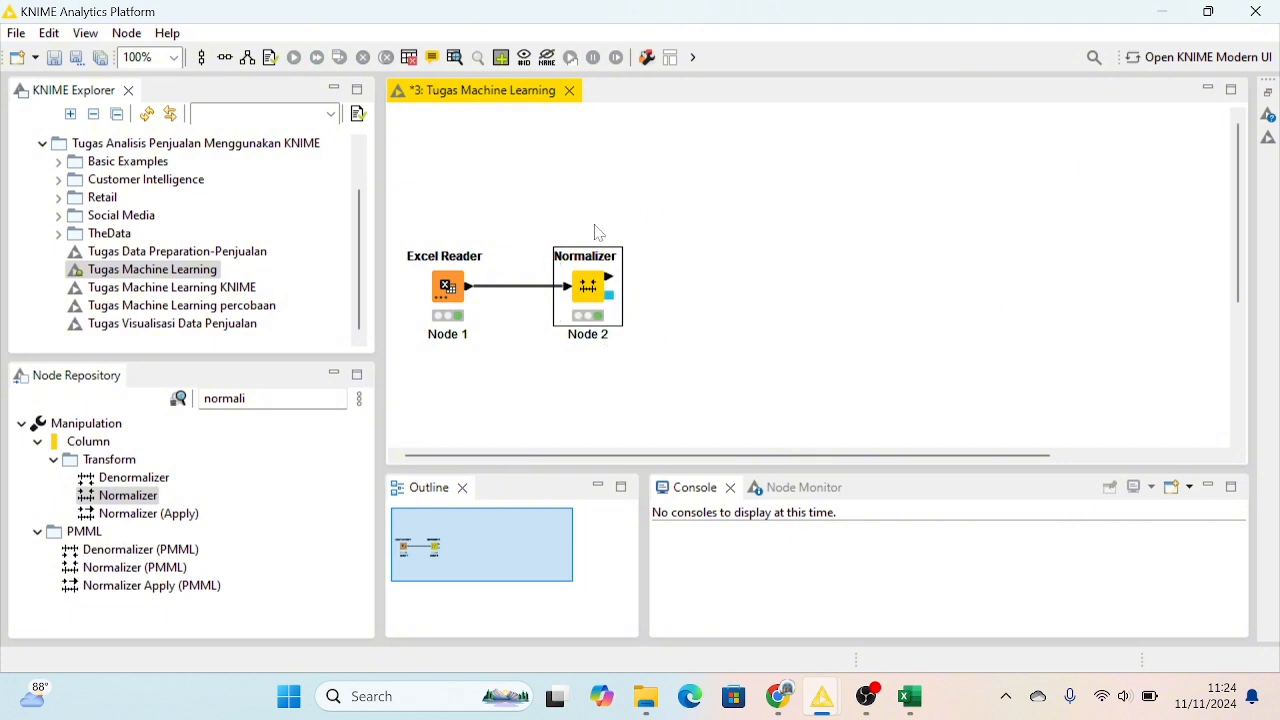
Open the Normalizer's output table and examine the normalized values in the Total column
click(455, 58)
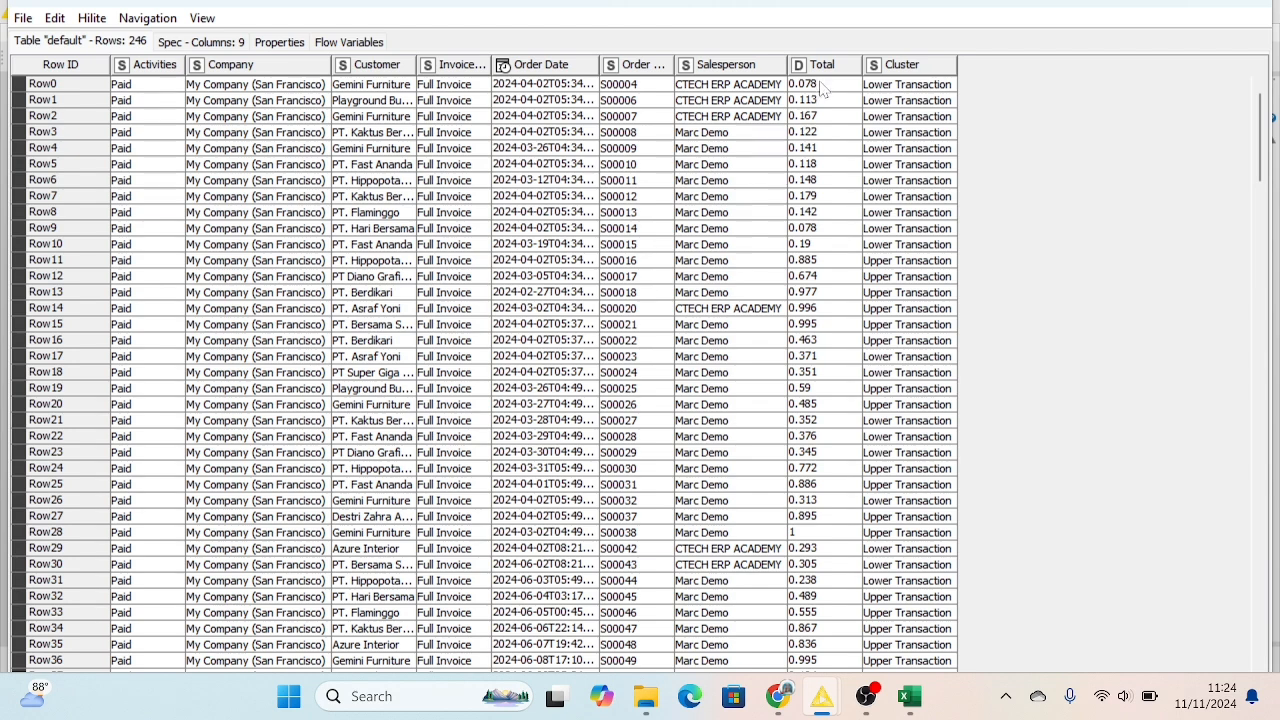
scroll(840, 480, down, 10)
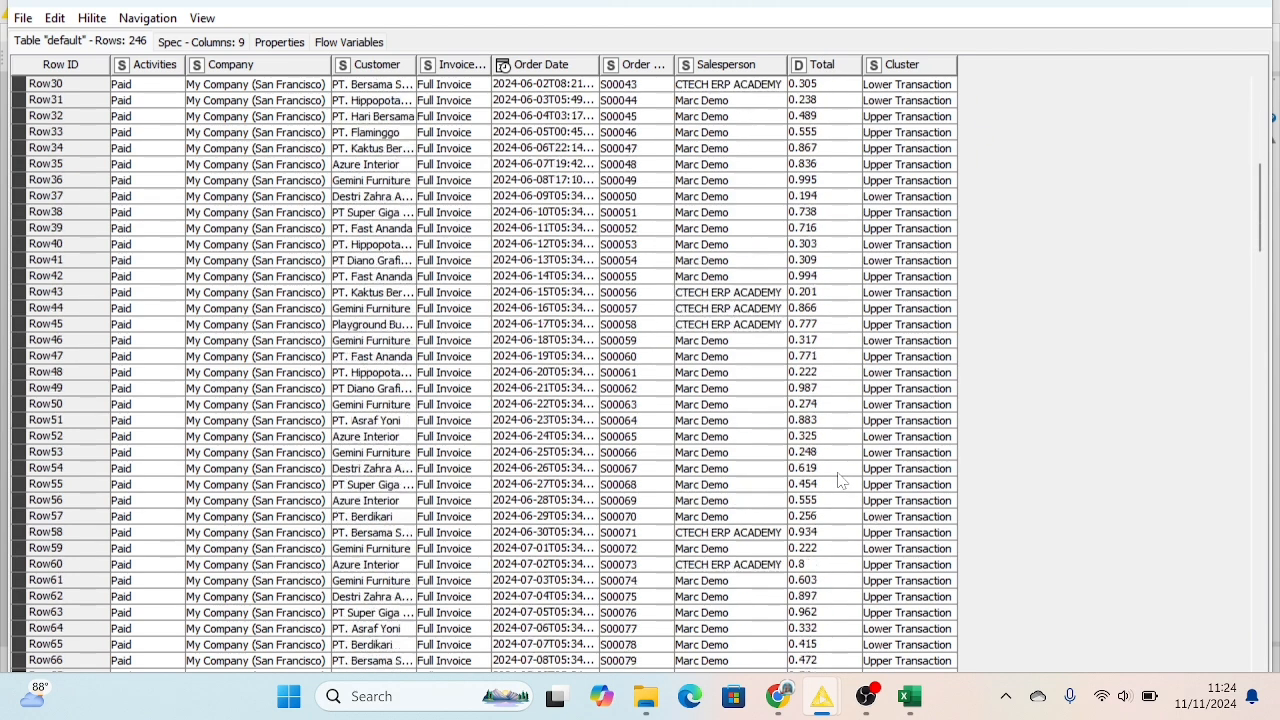
scroll(840, 480, up, 10)
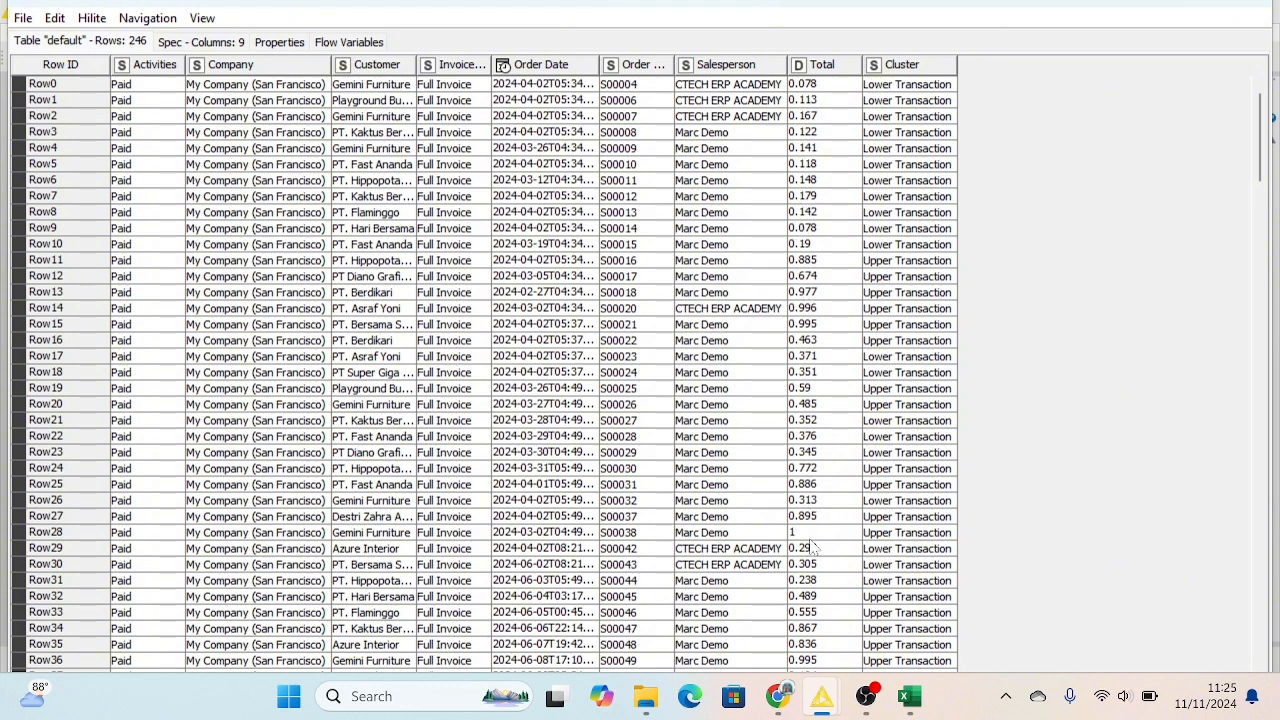
scroll(812, 545, down, 1)
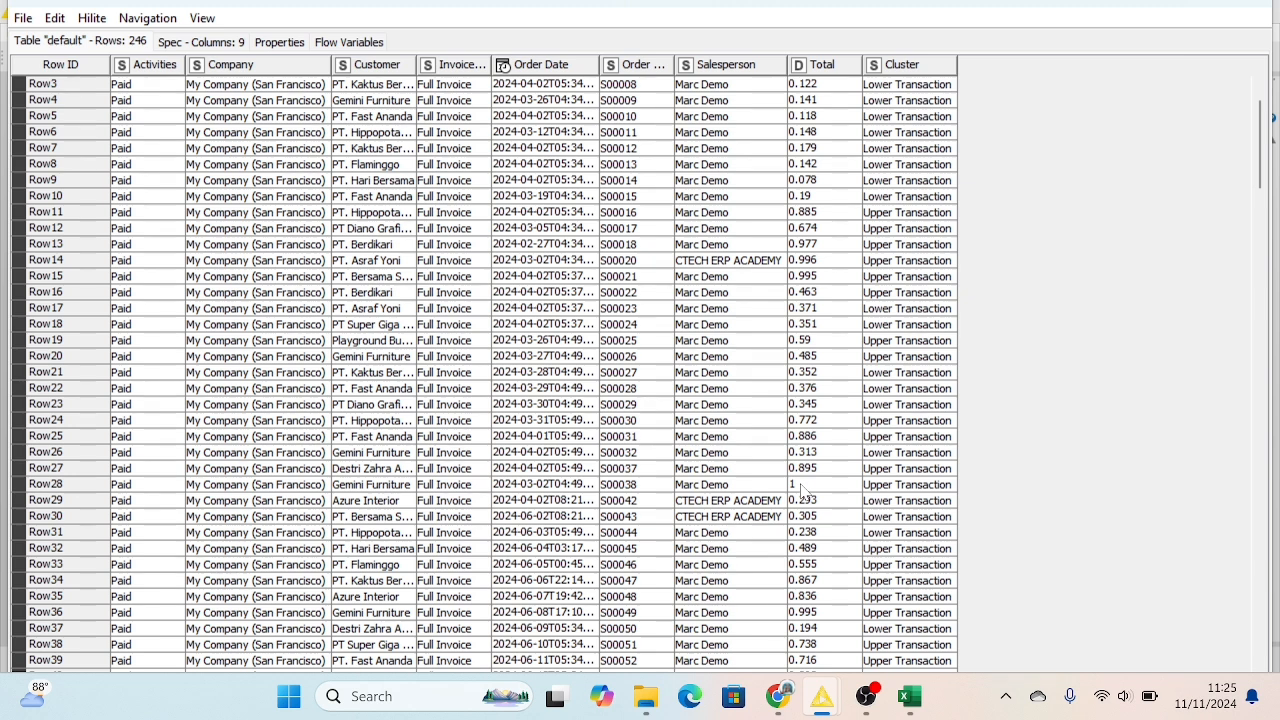
scroll(805, 385, up, 1)
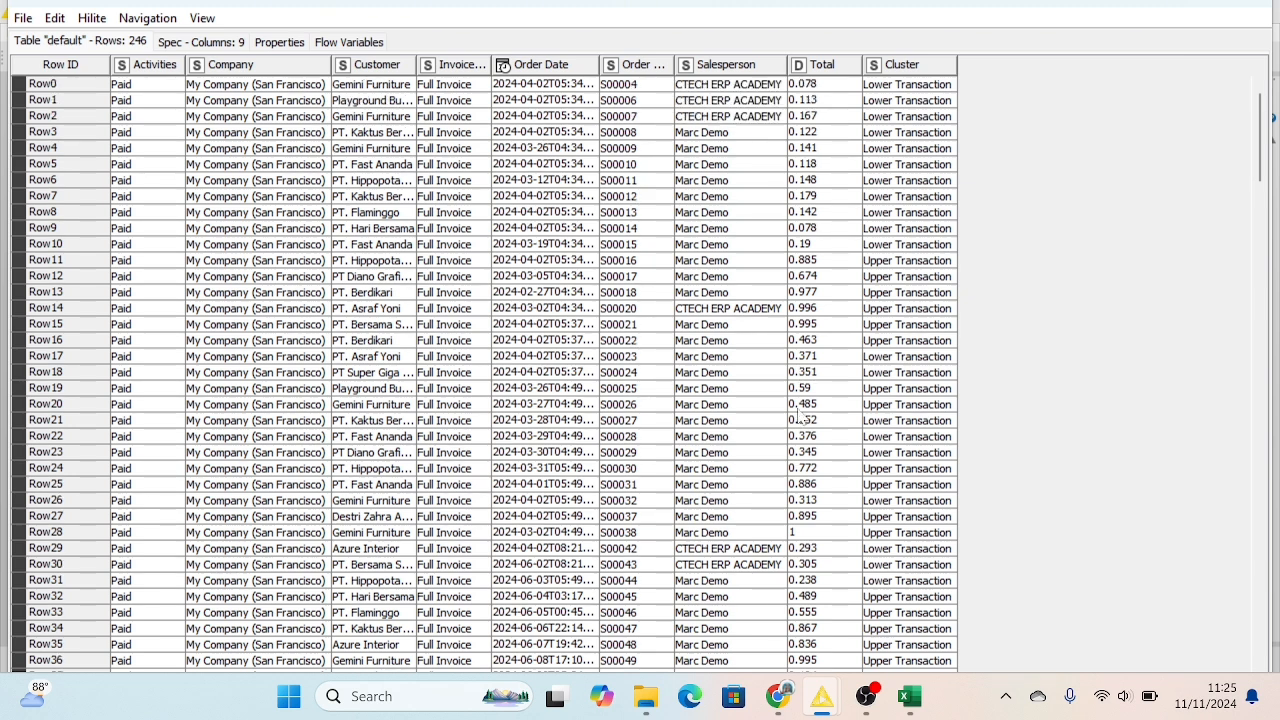
mouse_move(822, 696)
click(700, 610)
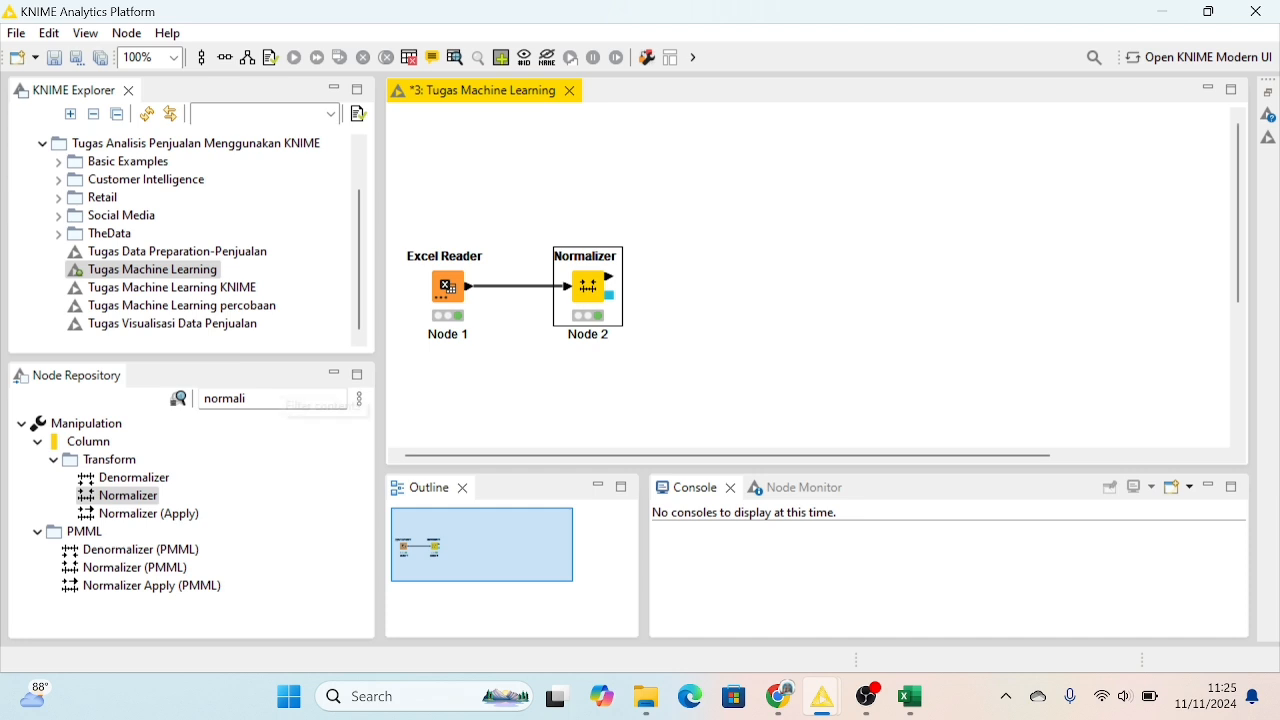
Search the node repository for "partiti", add a Partitioning node in line with the Normalizer and connect the normalized table output to it
click(285, 408)
key(BackSpace)
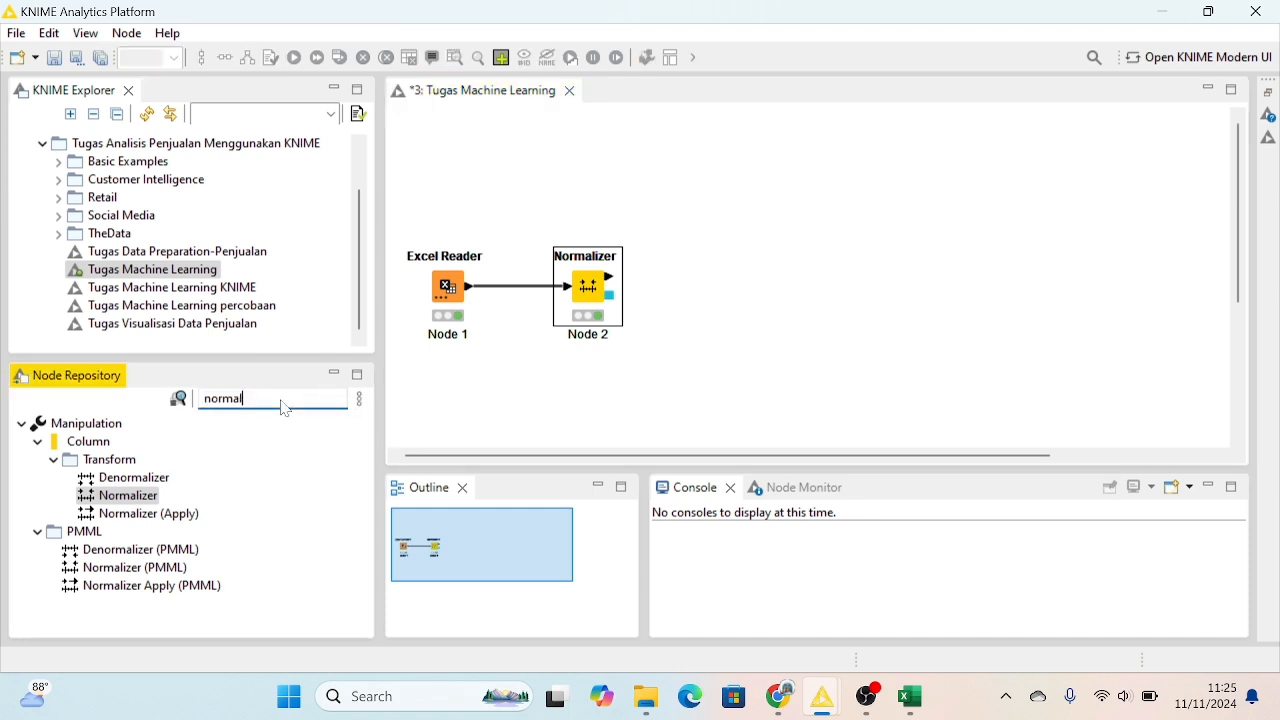
key(BackSpace)
key(BackSpace)
key(BackSpace)
key(BackSpace)
key(BackSpace)
key(BackSpace)
text(p)
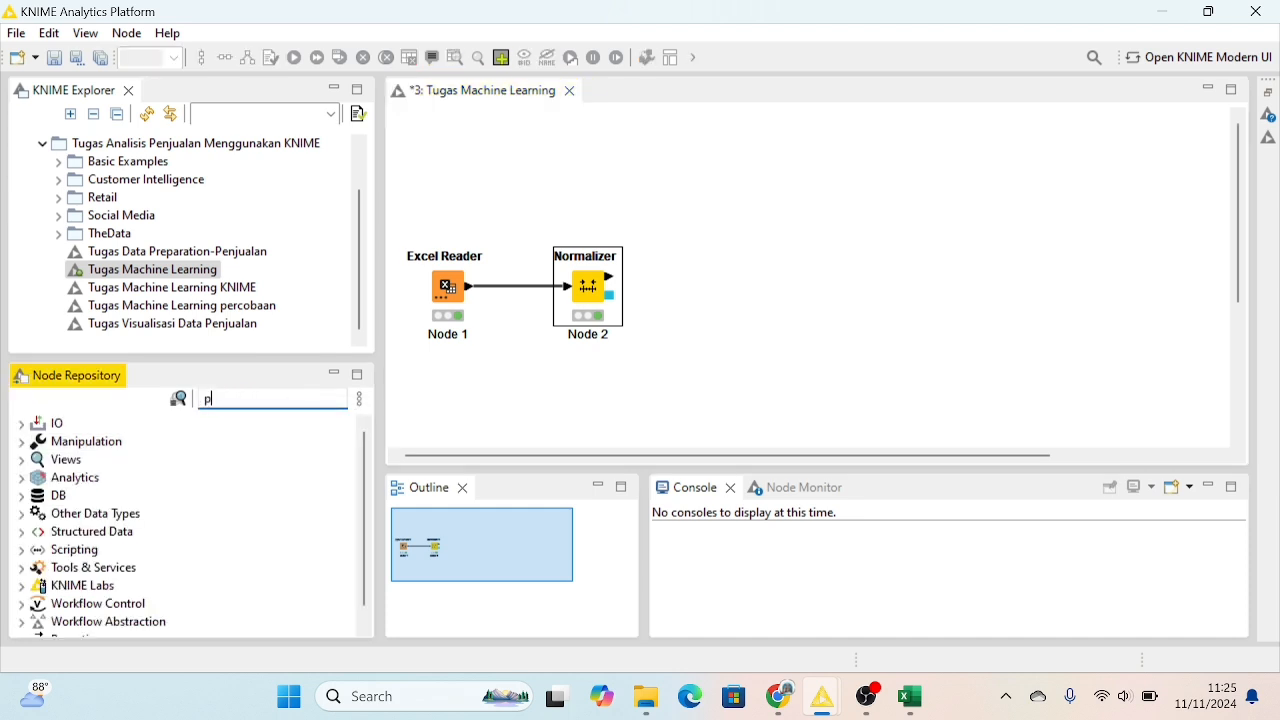
text(artiti)
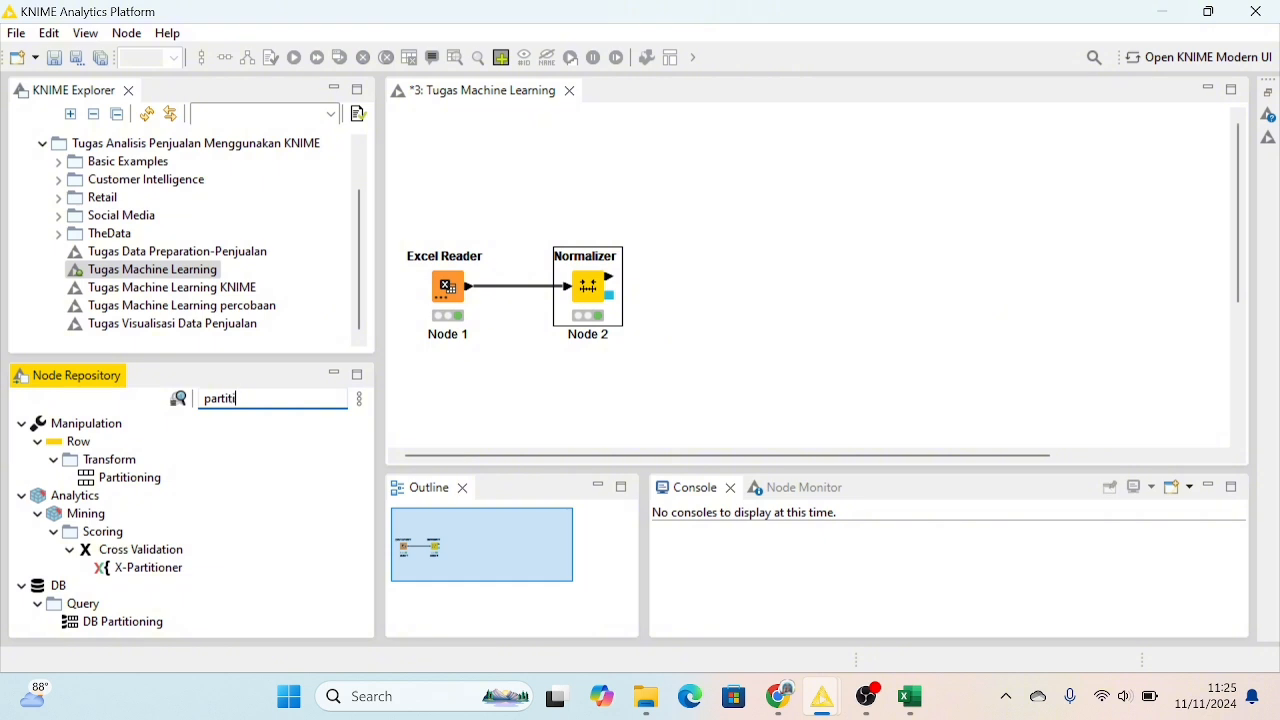
drag(155, 485, 744, 308)
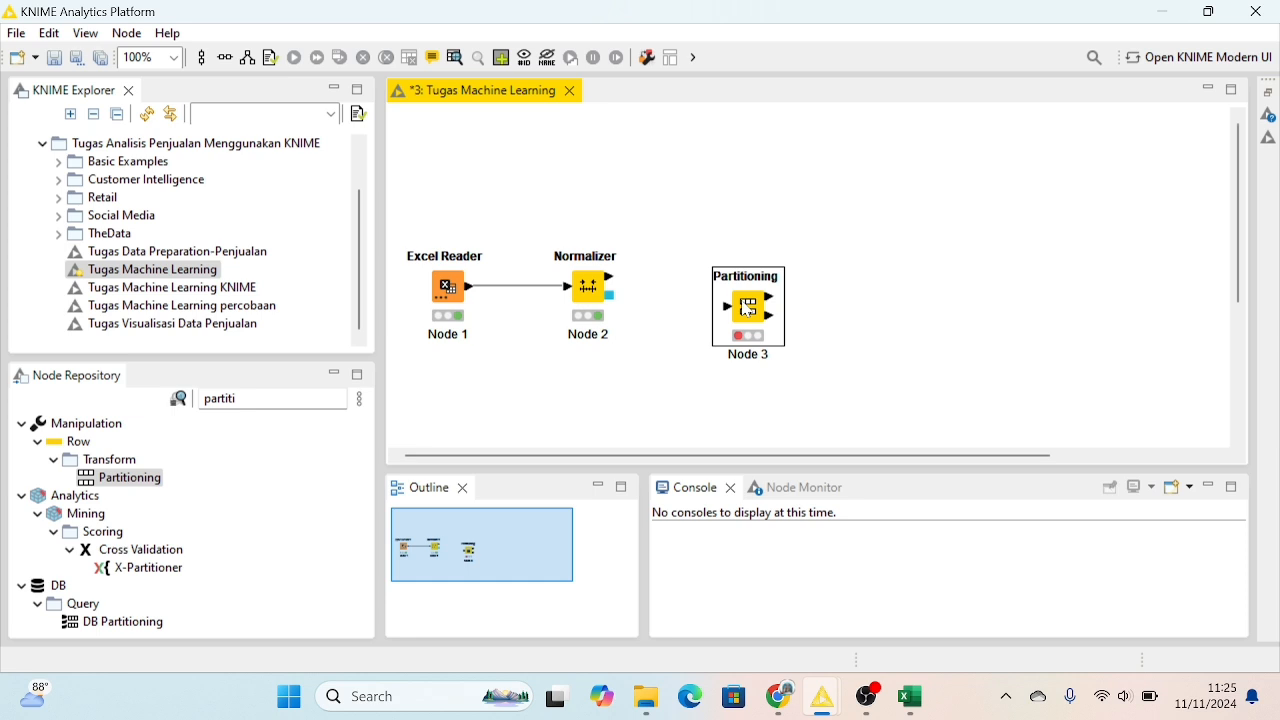
drag(748, 310, 731, 288)
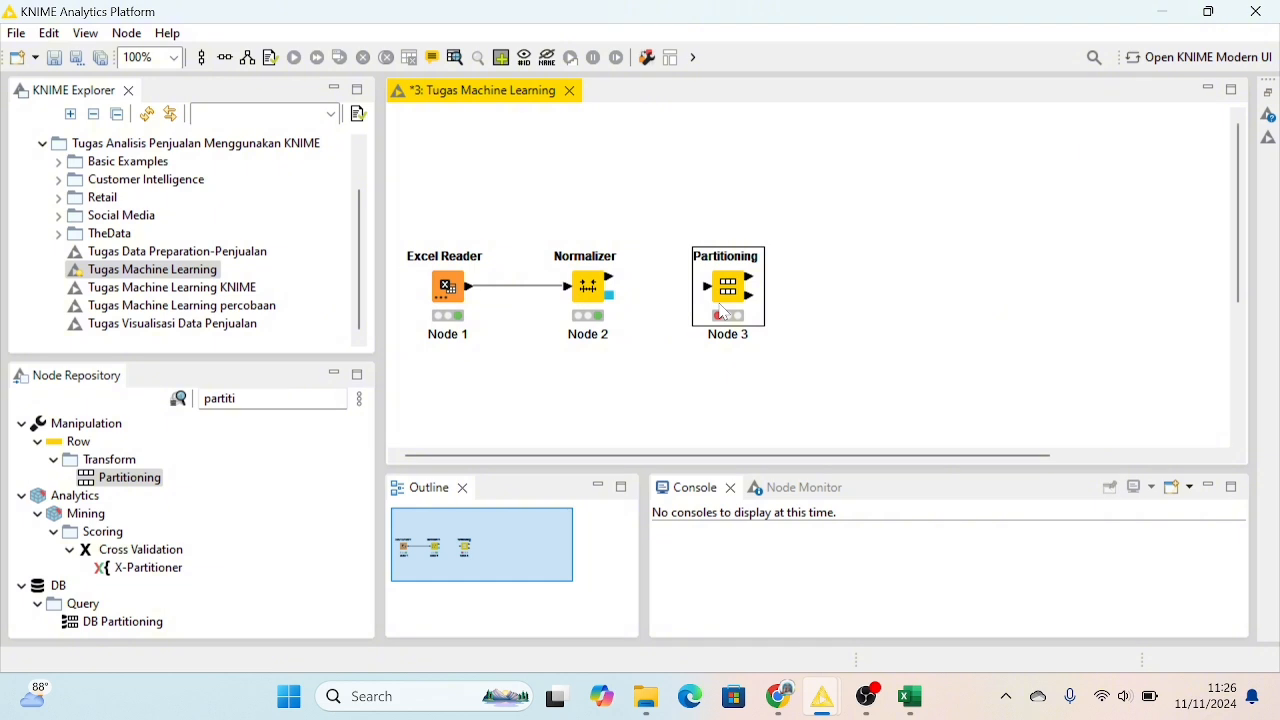
click(610, 282)
drag(657, 287, 720, 292)
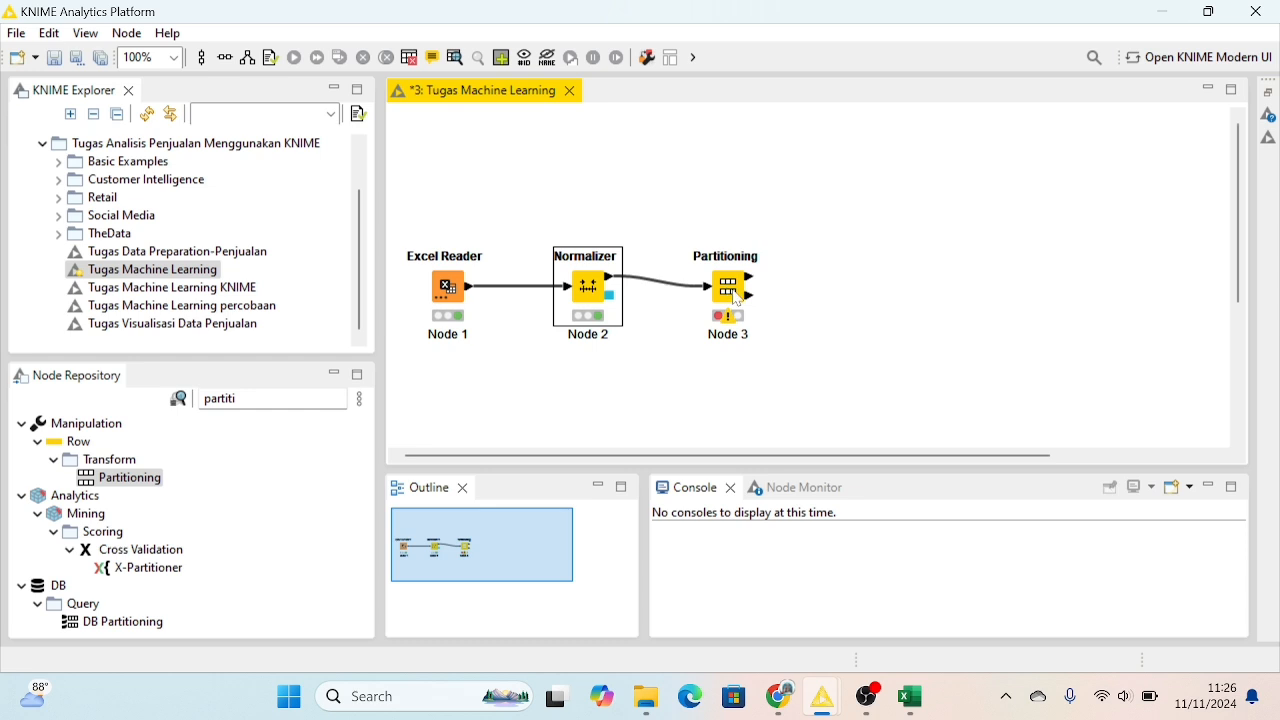
Configure the Partitioning node with a relative first partition of 70% drawn randomly, and execute it
click(734, 297)
right_click(736, 298)
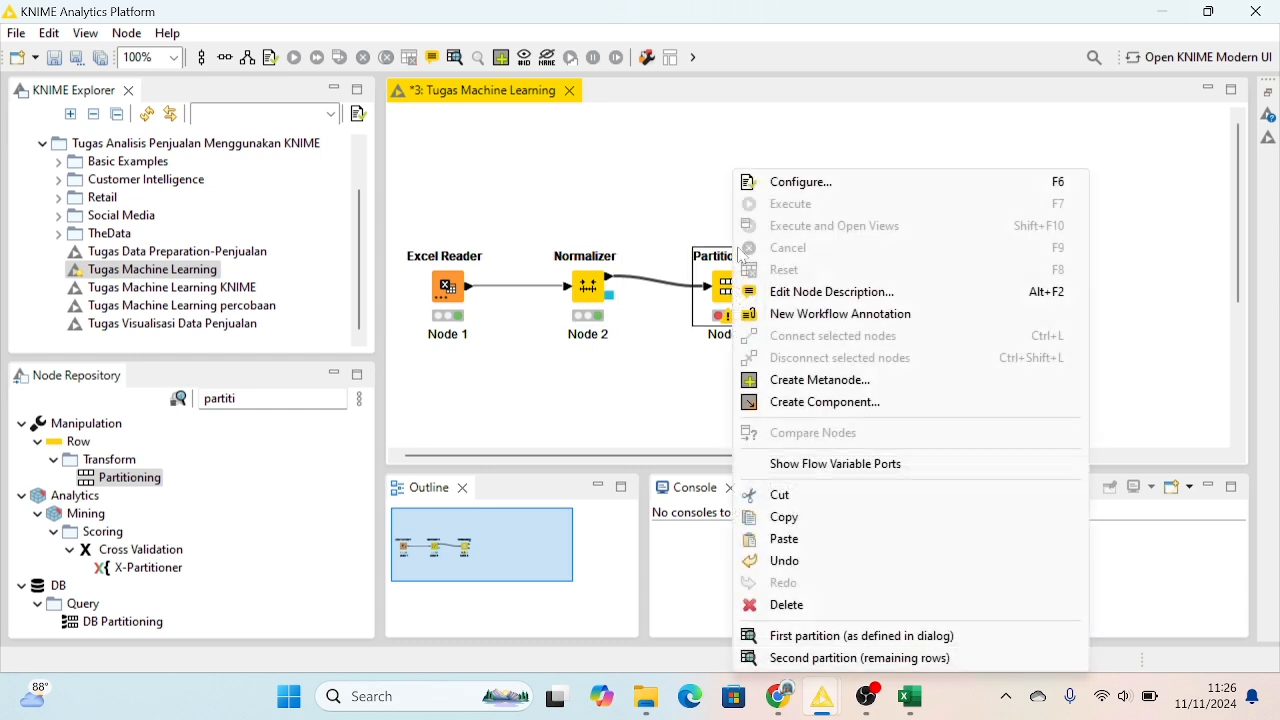
click(778, 186)
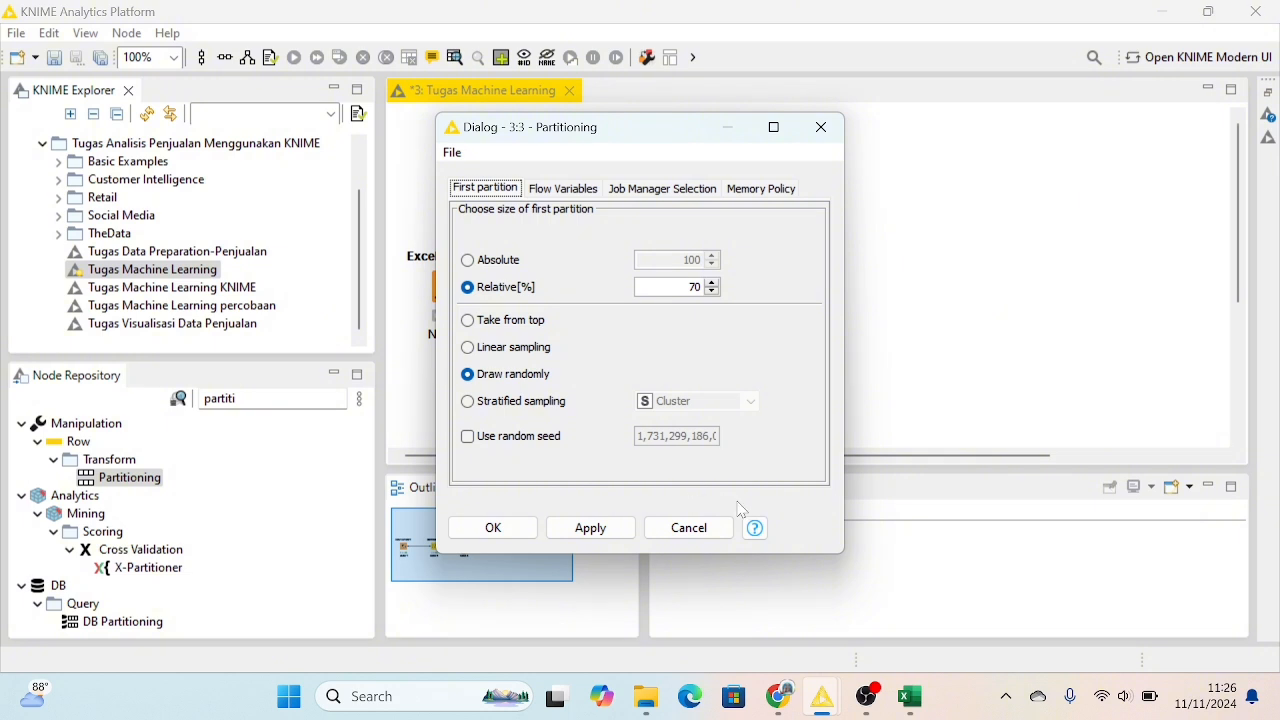
click(601, 537)
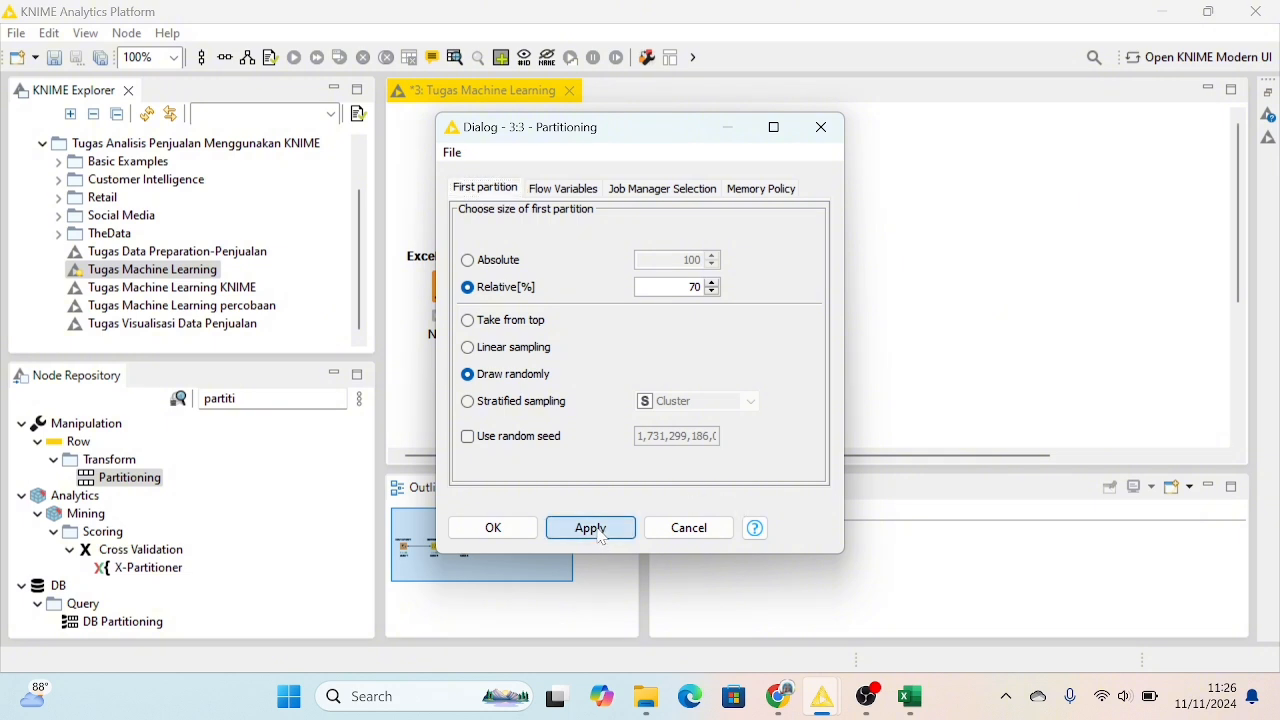
click(491, 536)
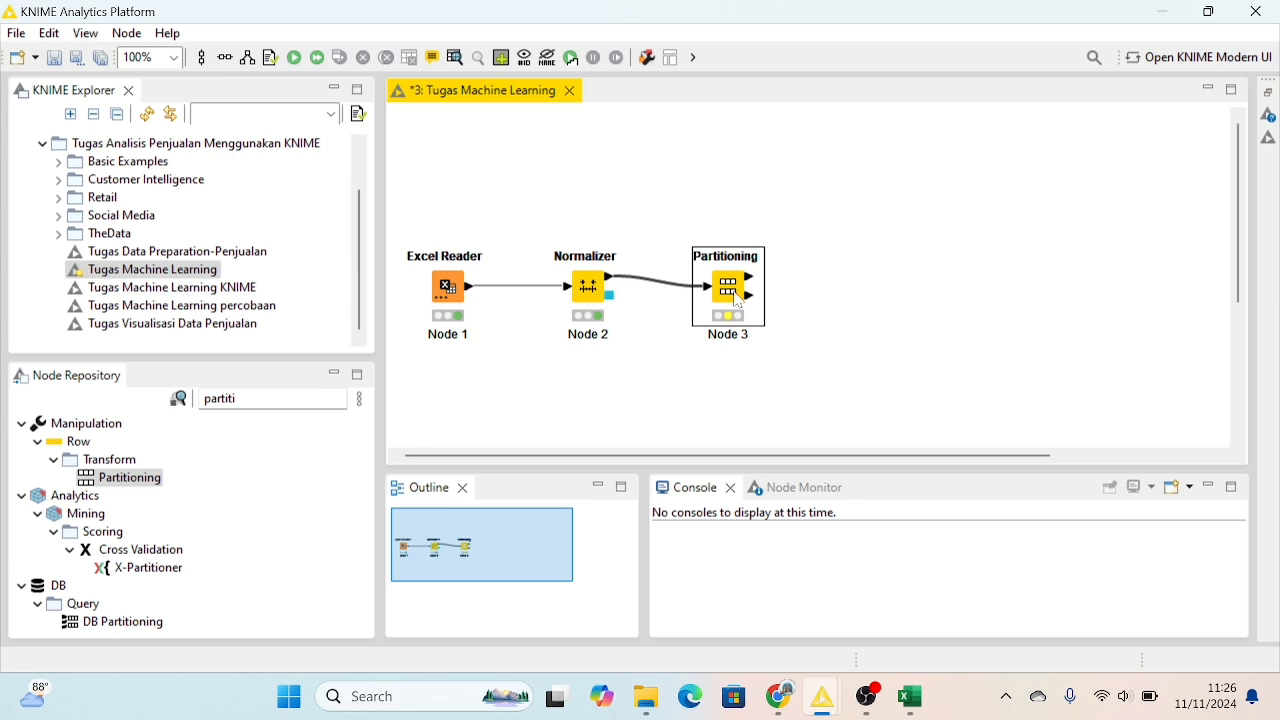
right_click(737, 299)
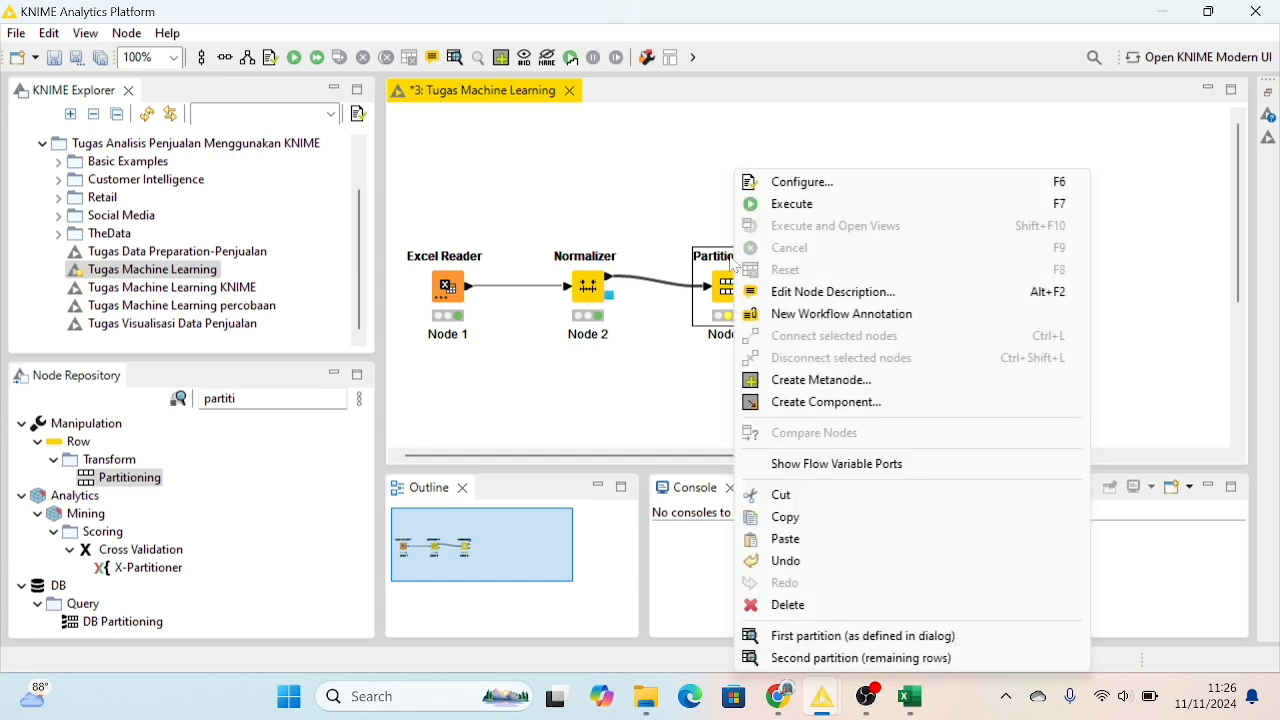
click(781, 207)
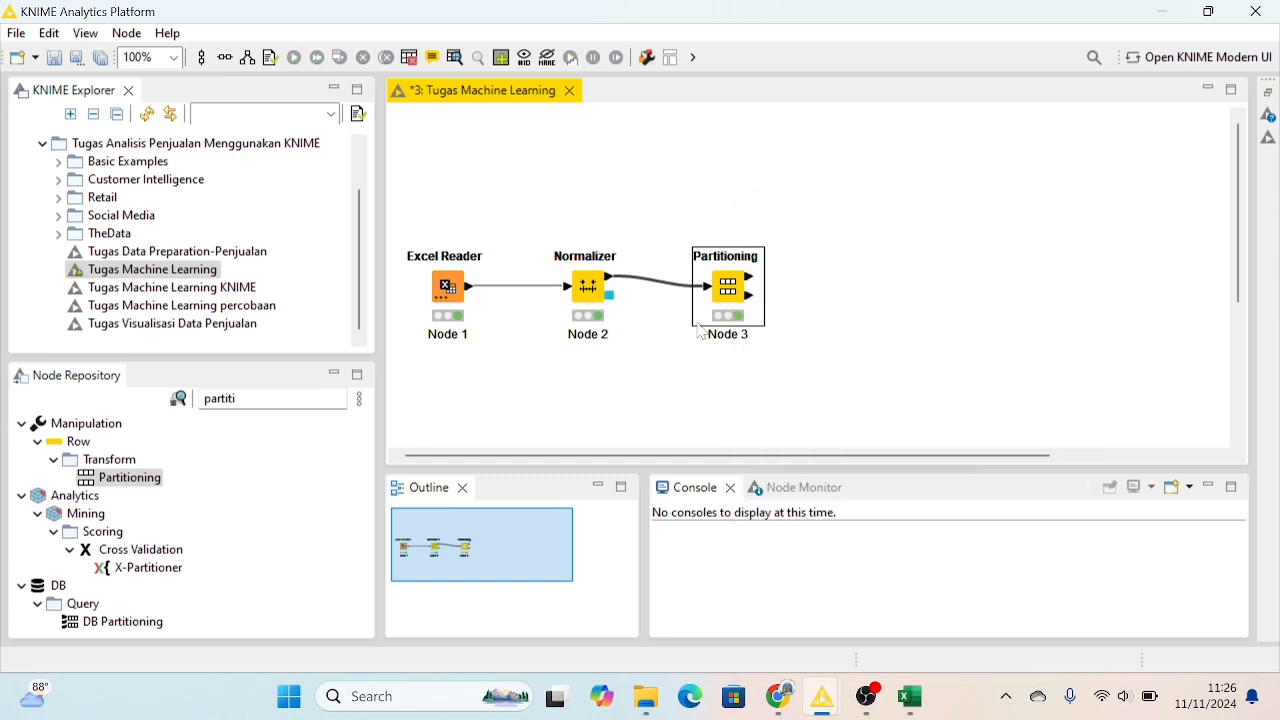
Search the node repository for "naive", add a Naive Bayes Learner and connect the Partitioning node's first output to it
scroll(740, 290, down, 3)
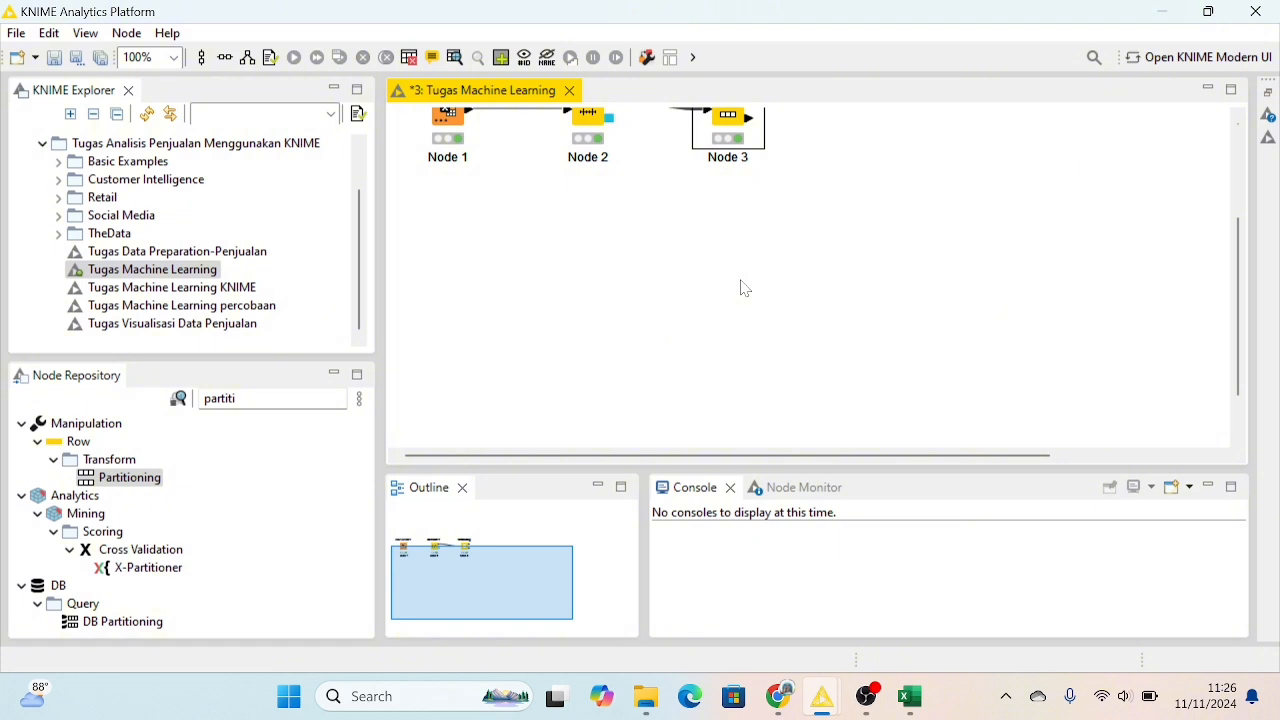
scroll(741, 288, up, 3)
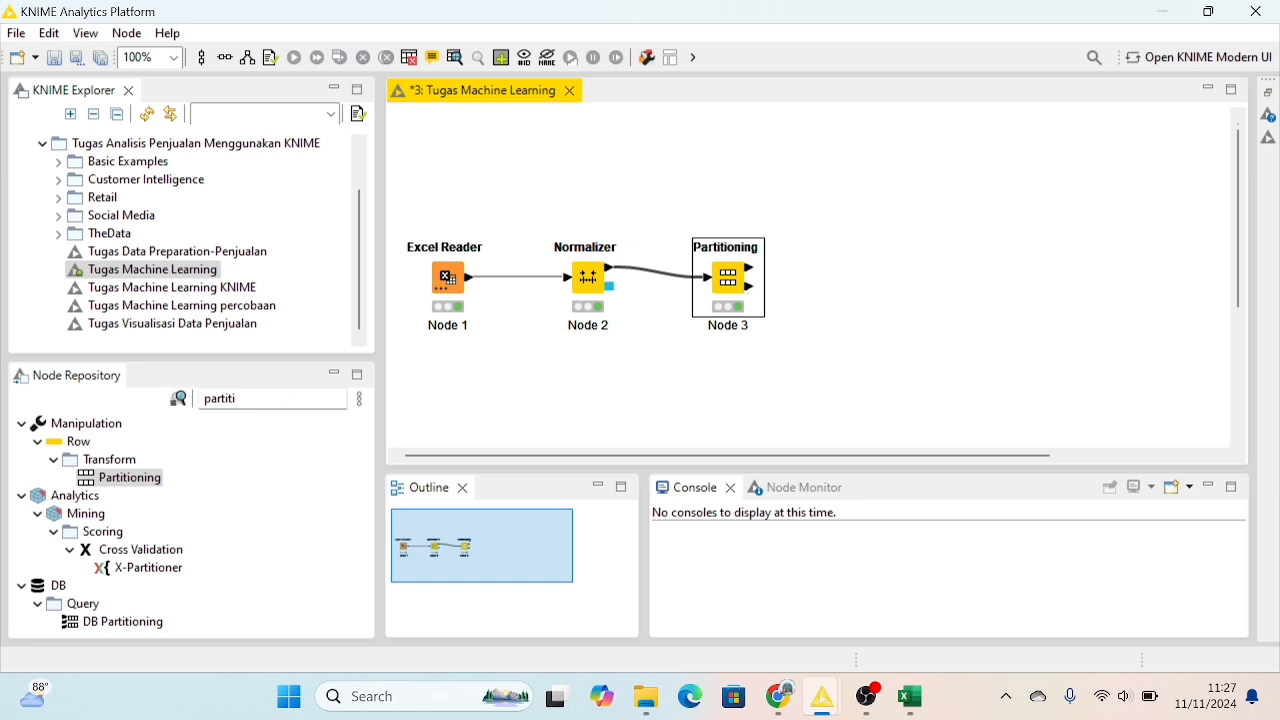
click(286, 398)
key(BackSpace)
key(BackSpace)
key(BackSpace)
key(BackSpace)
key(BackSpace)
key(BackSpace)
key(BackSpace)
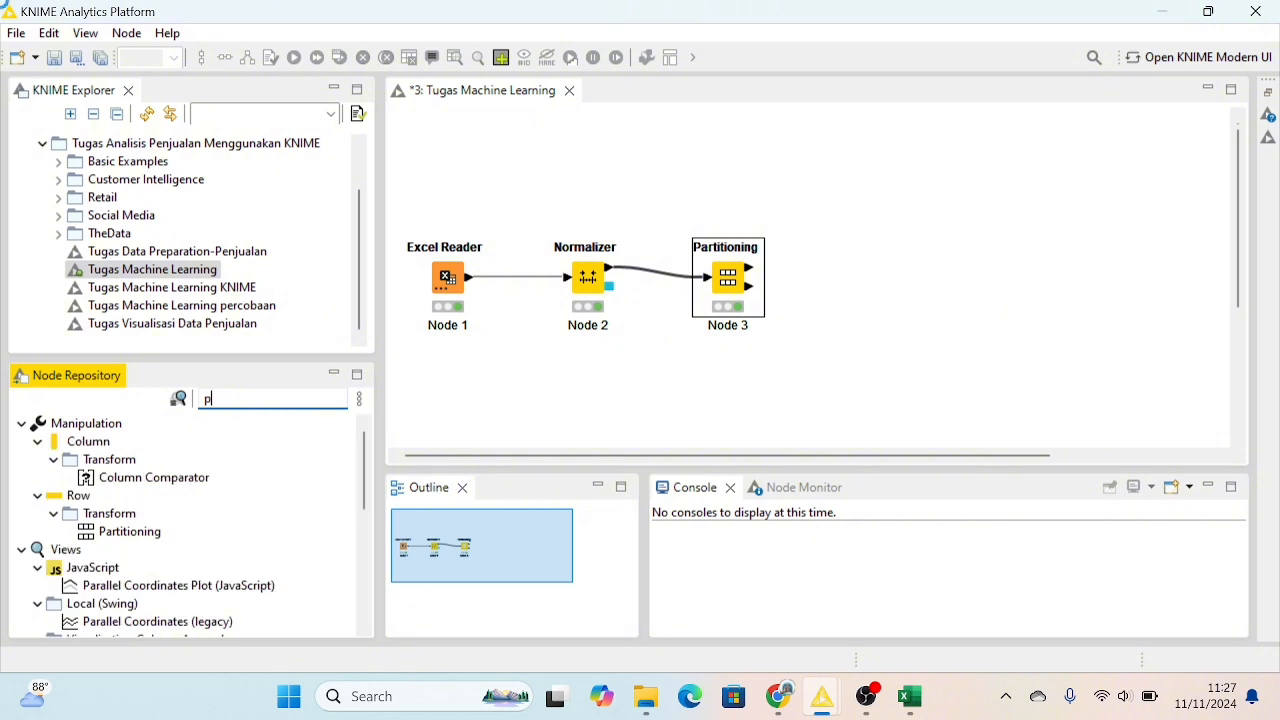
text(naive)
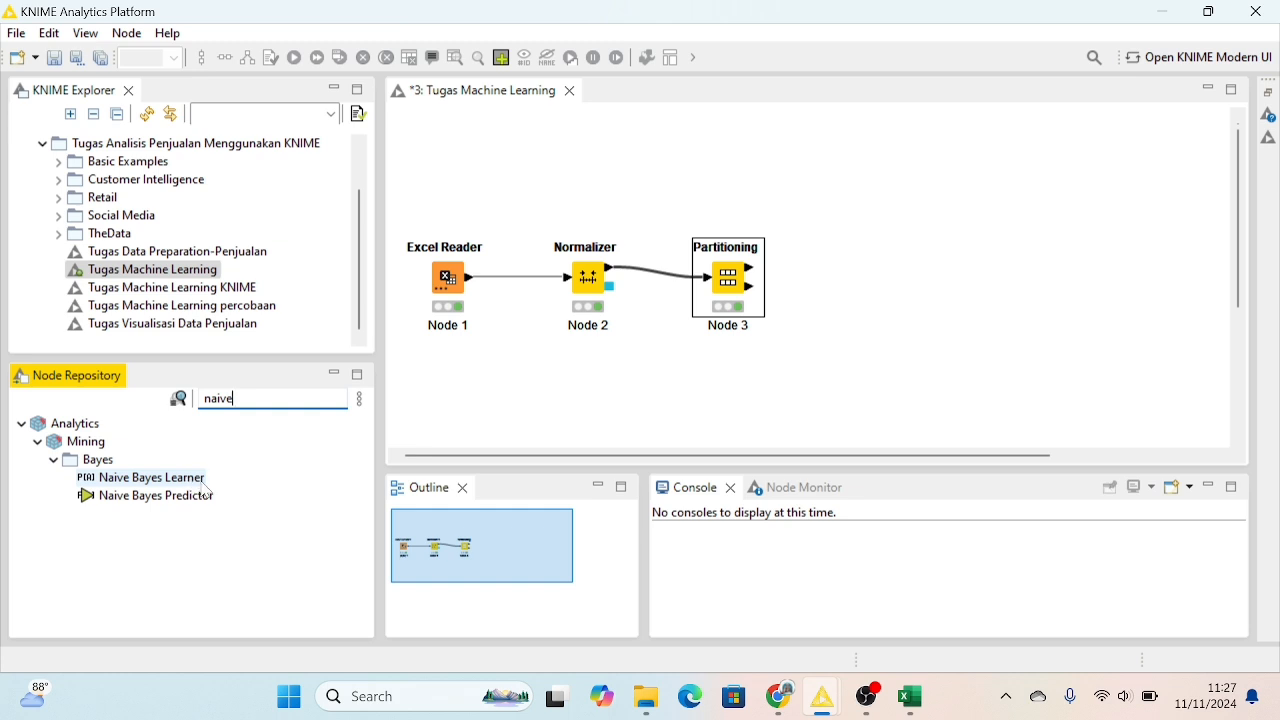
drag(193, 487, 846, 203)
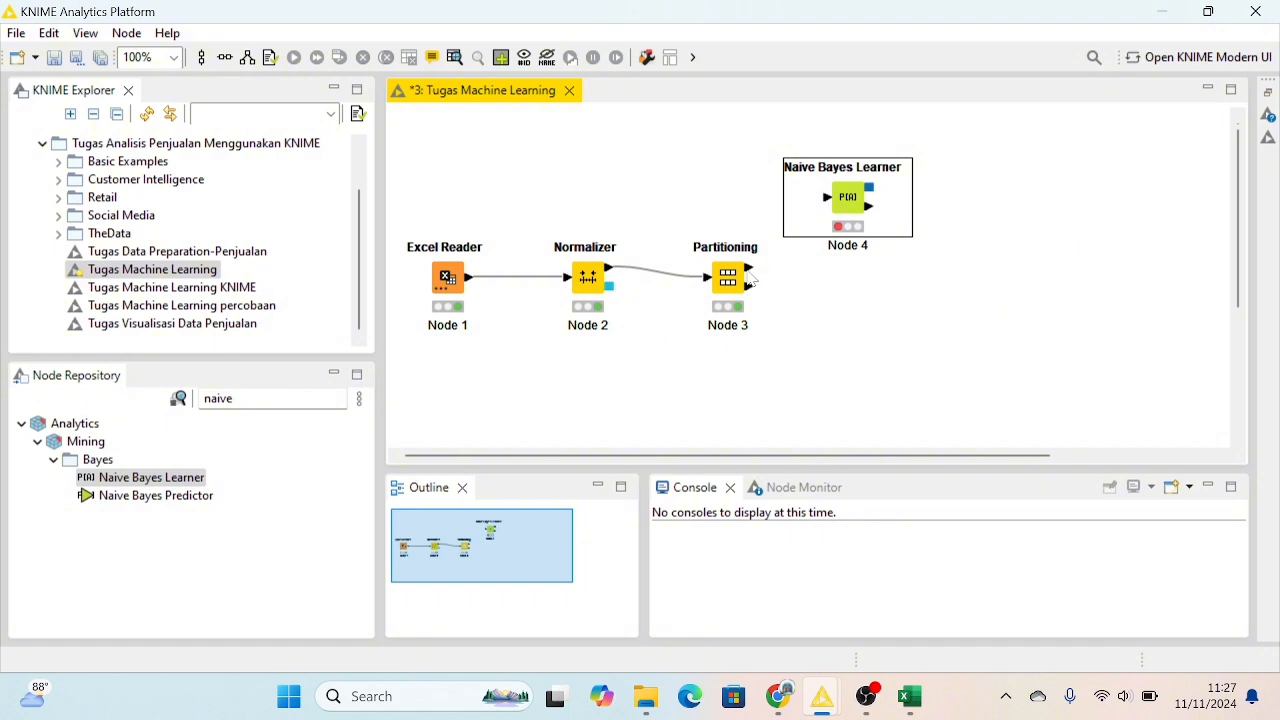
drag(750, 272, 846, 203)
Configure the Naive Bayes Learner with Cluster as the classification column, and execute it
click(847, 203)
right_click(847, 203)
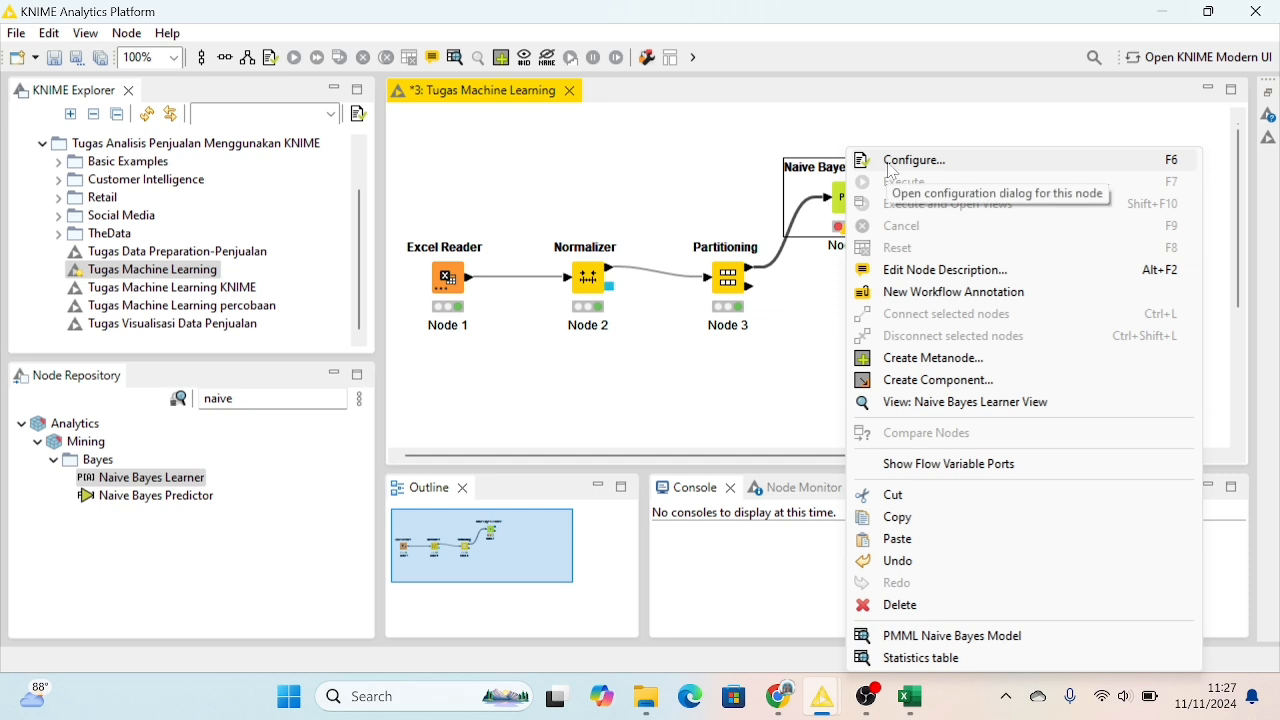
click(895, 161)
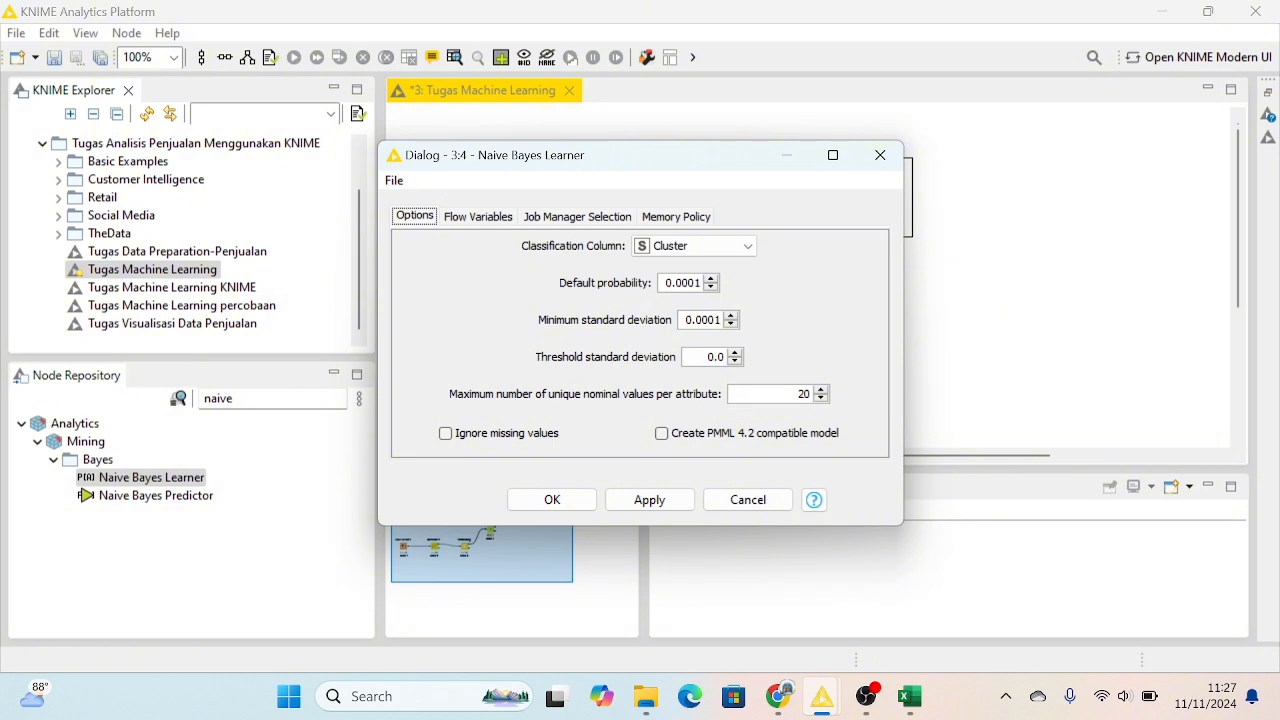
click(800, 394)
click(657, 505)
click(548, 501)
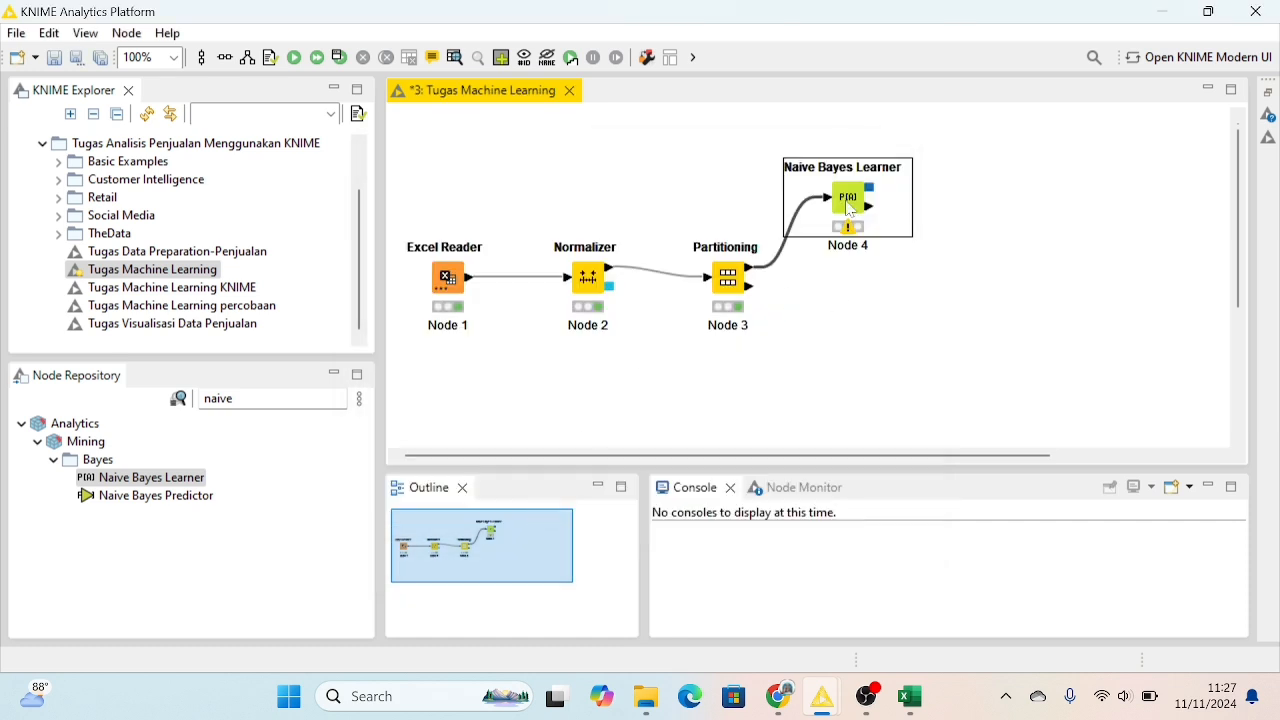
right_click(848, 207)
click(897, 182)
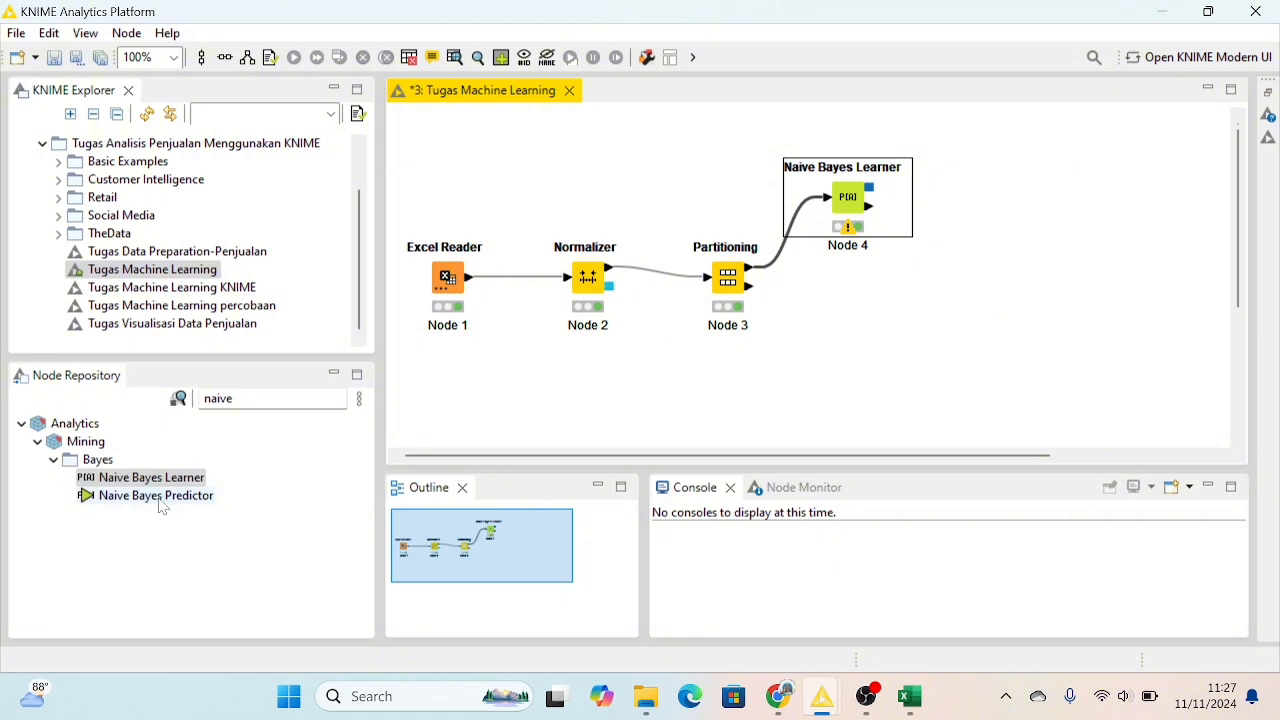
Add a Naive Bayes Predictor, feed it the Partitioning node's second output and the Learner's model, and execute it
drag(163, 507, 872, 343)
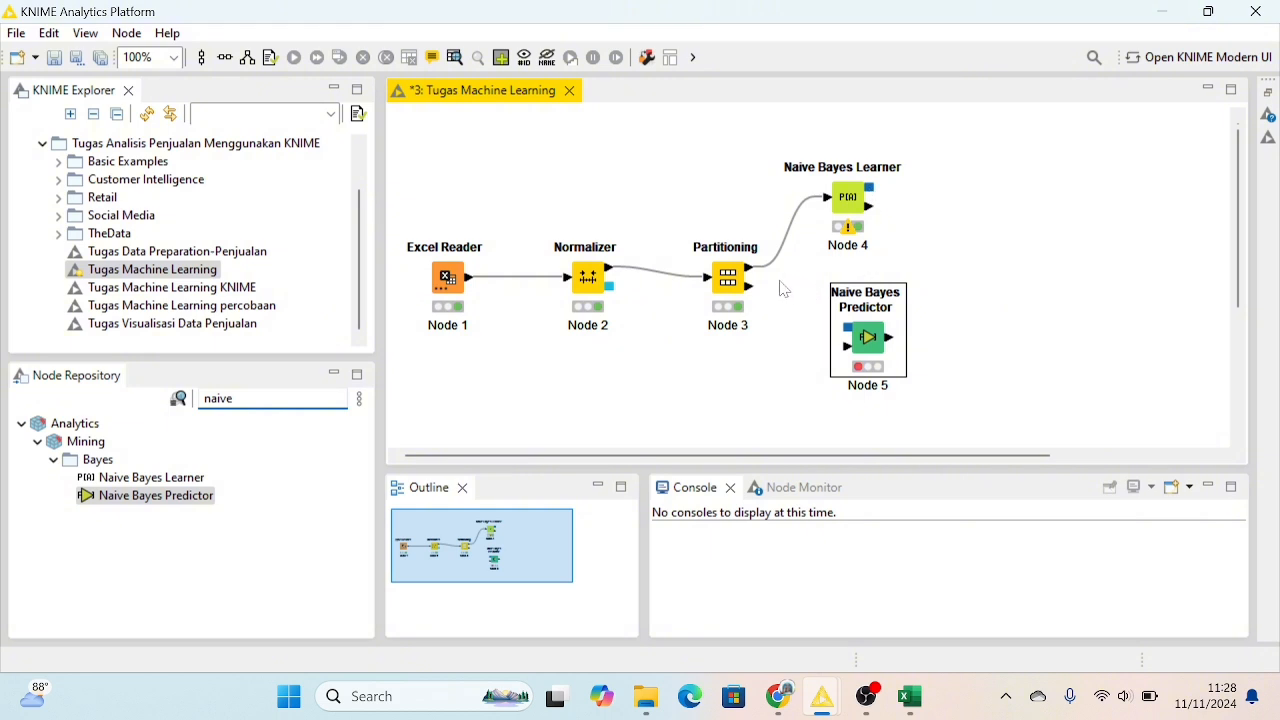
drag(750, 288, 855, 345)
drag(869, 188, 848, 342)
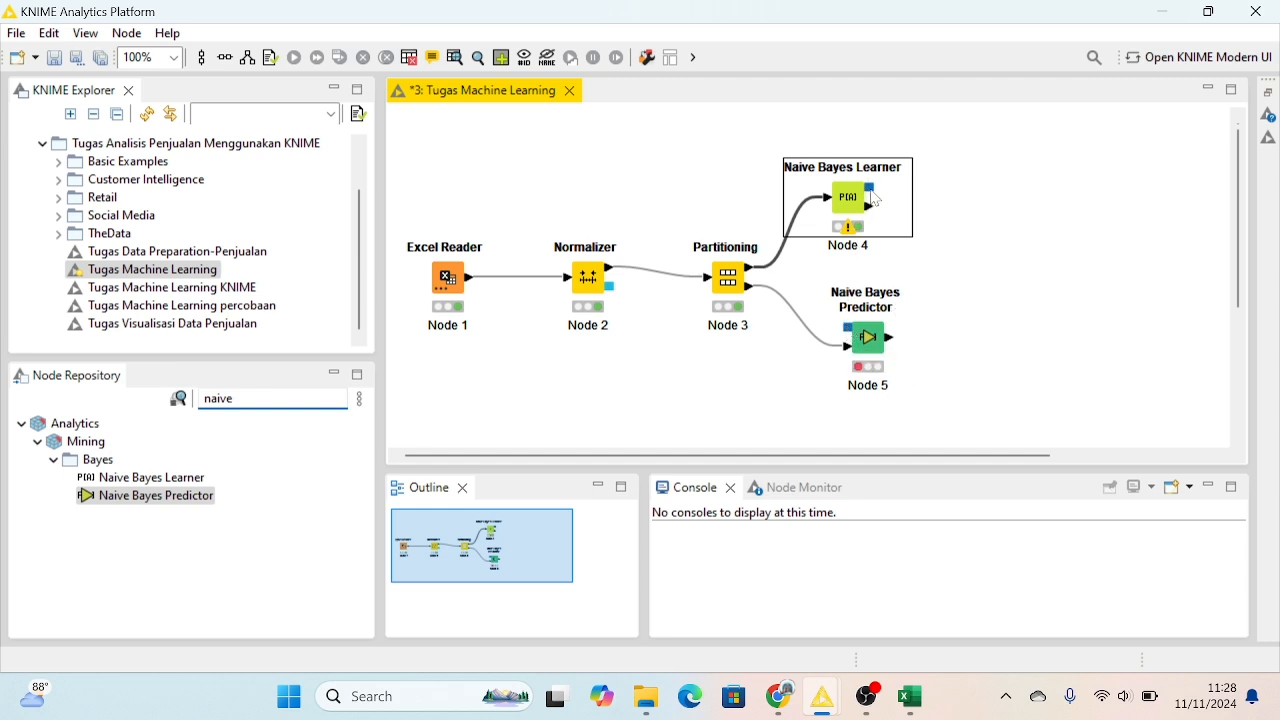
drag(869, 188, 852, 339)
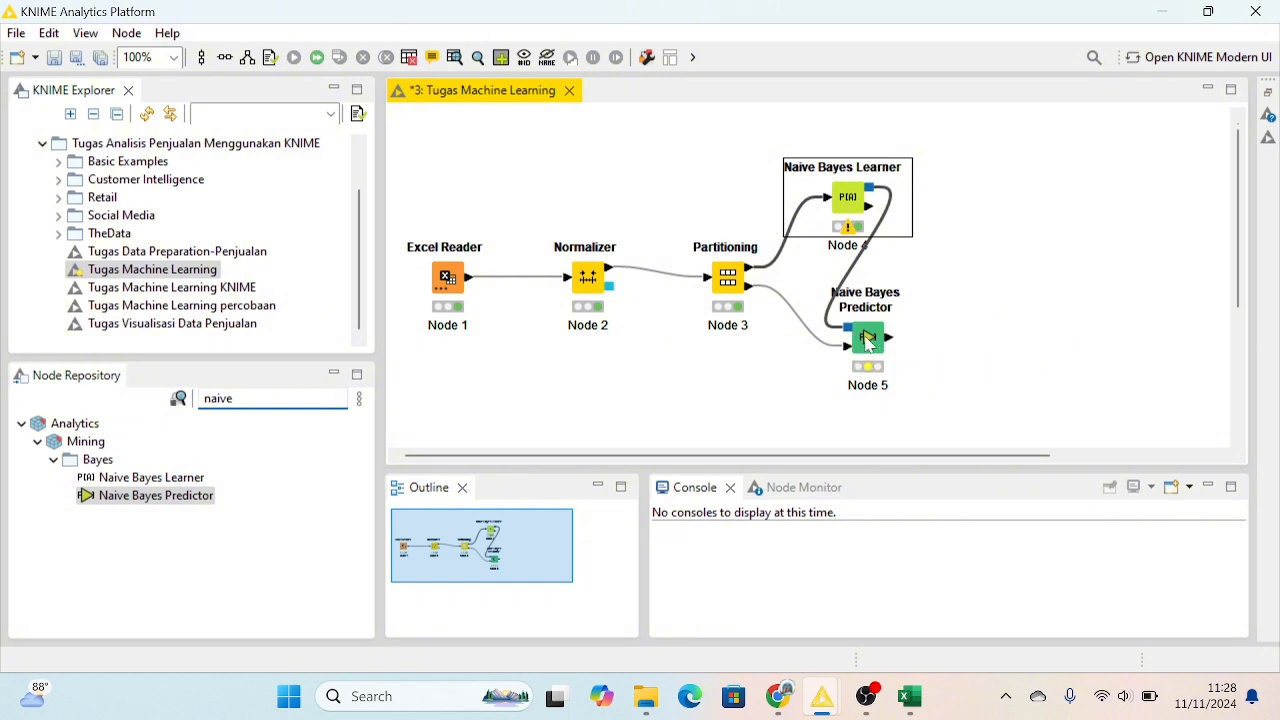
right_click(866, 341)
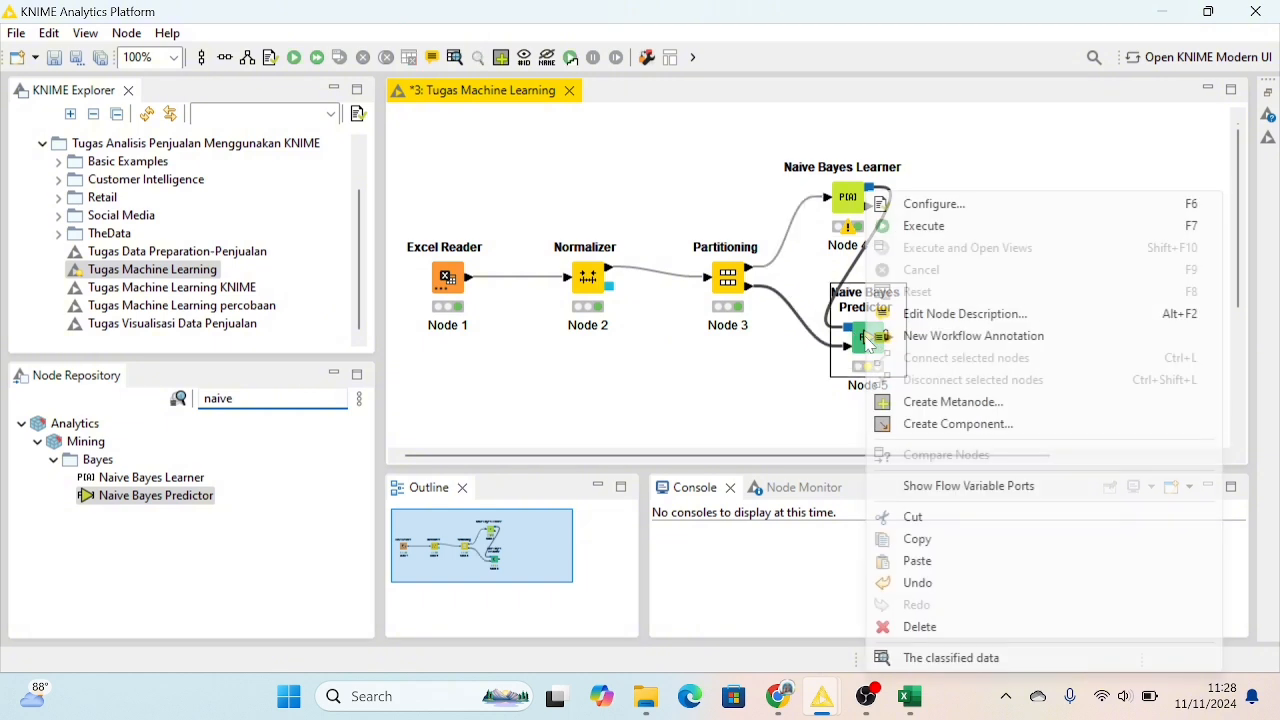
click(922, 227)
Search the node repository for "scorer", add a Scorer node and connect the Naive Bayes Predictor's output to it
scroll(900, 280, down, 1)
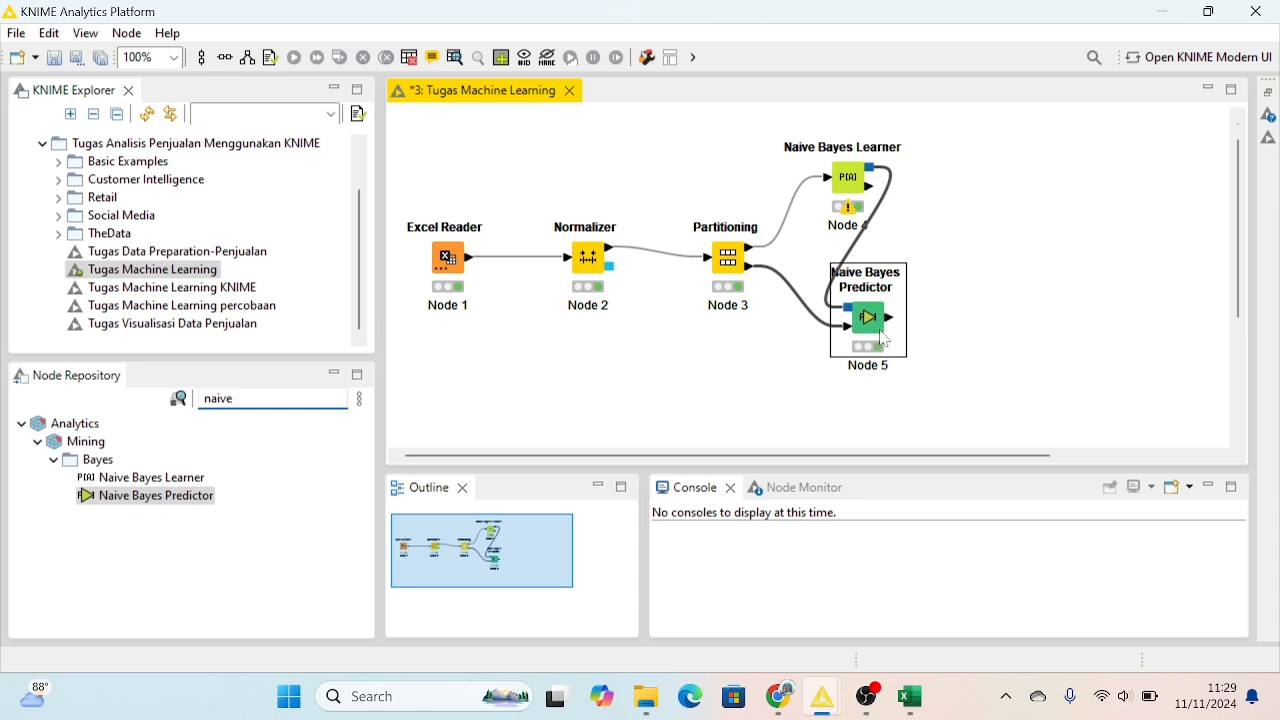
mouse_move(883, 324)
click(270, 398)
key(BackSpace)
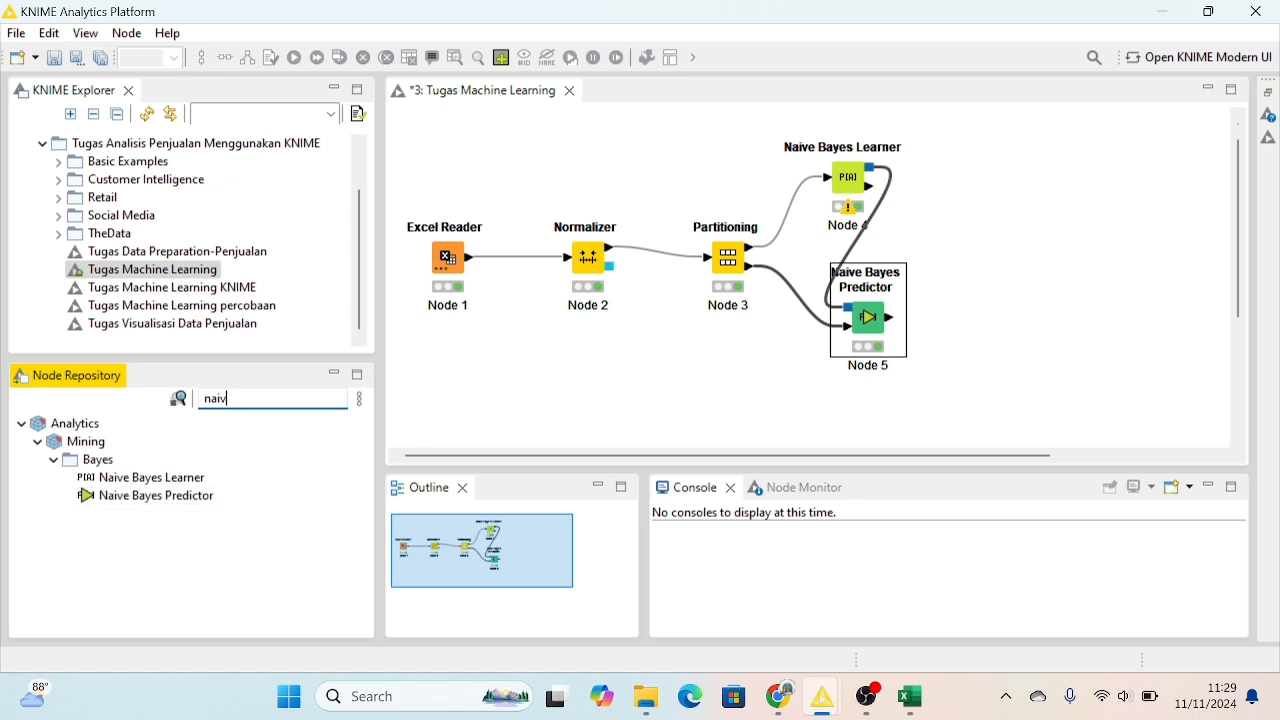
key(BackSpace)
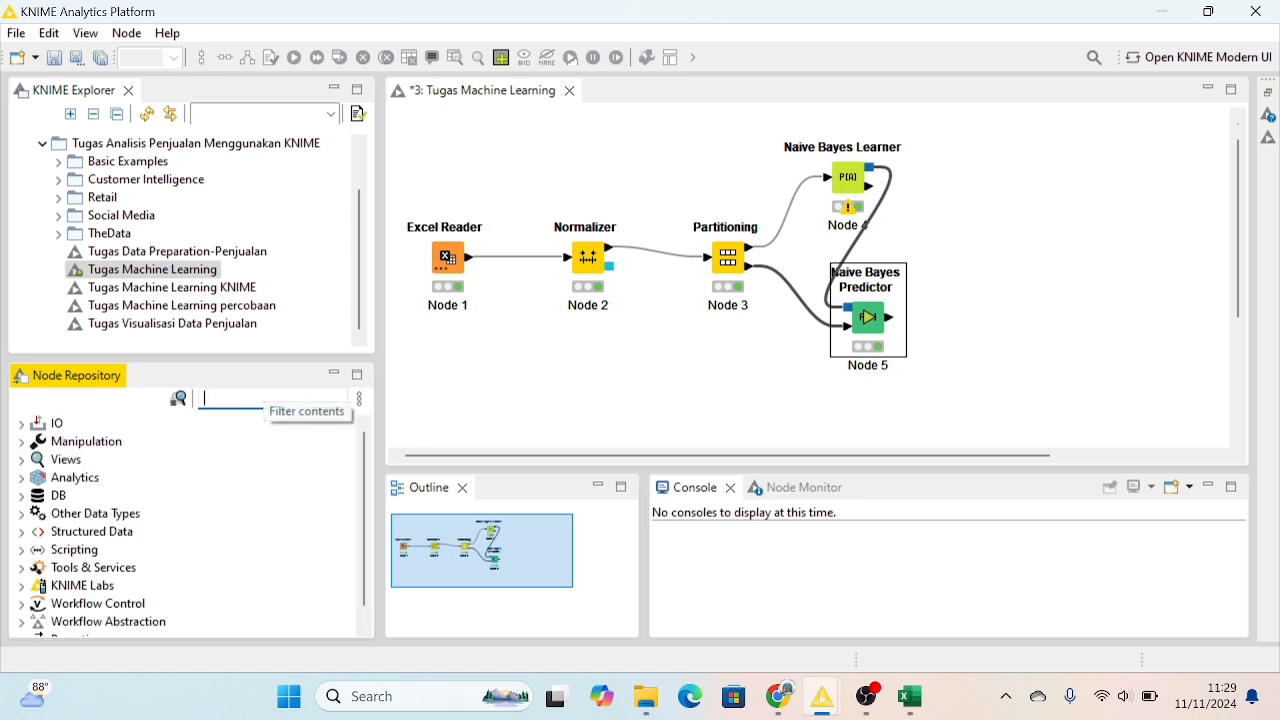
text(scorer)
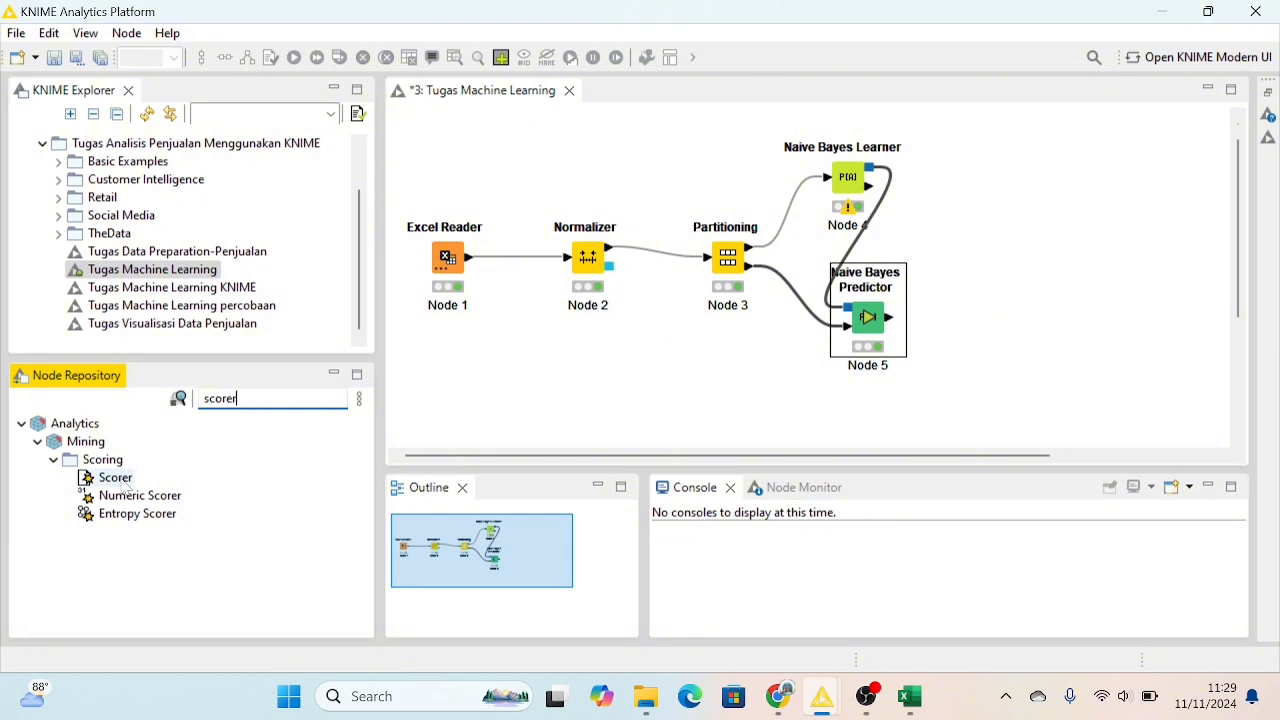
drag(112, 477, 1046, 258)
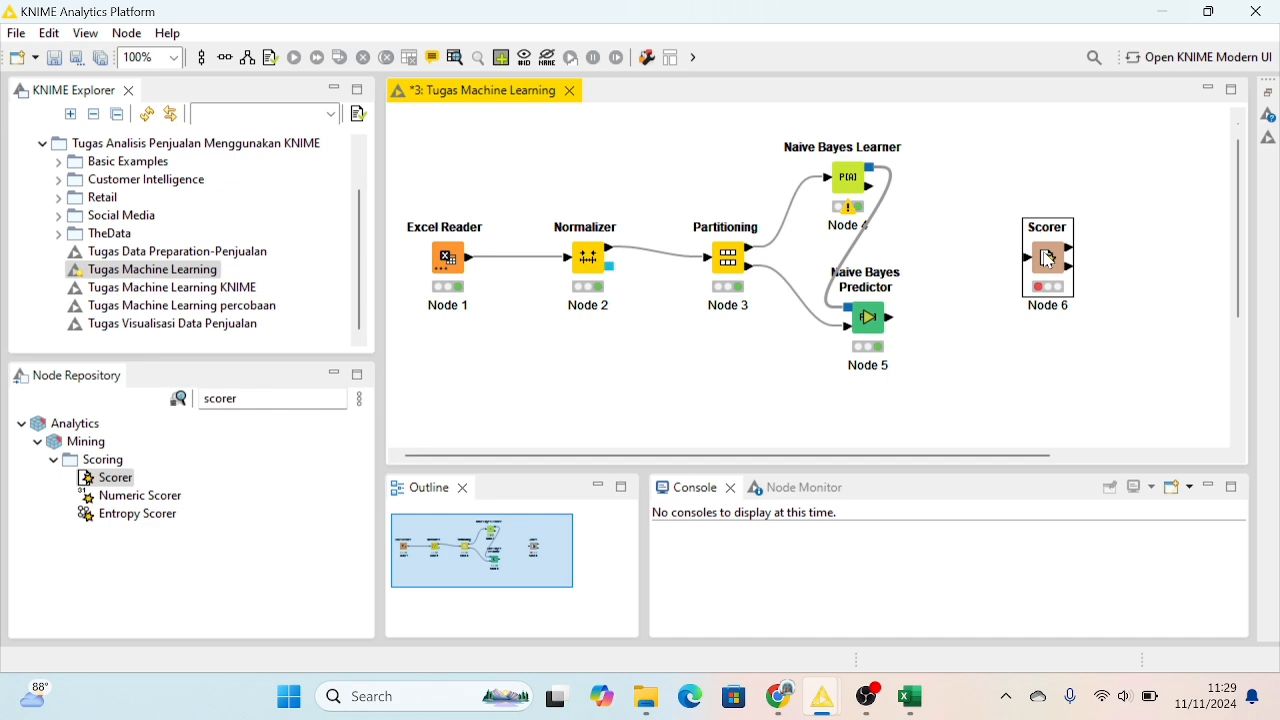
click(893, 323)
drag(891, 318, 1040, 260)
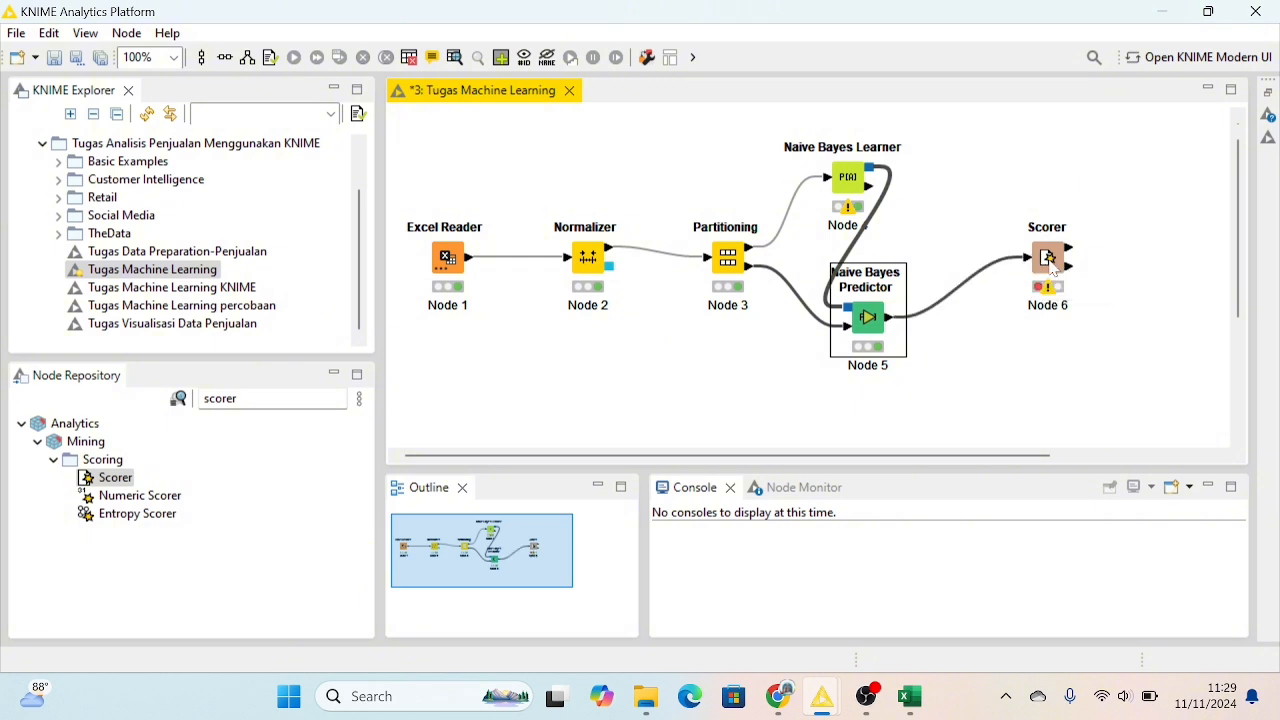
Configure the Scorer to compare Cluster with Prediction (Cluster) in insertion order, ignoring missing values, and execute it
click(1051, 265)
right_click(1052, 268)
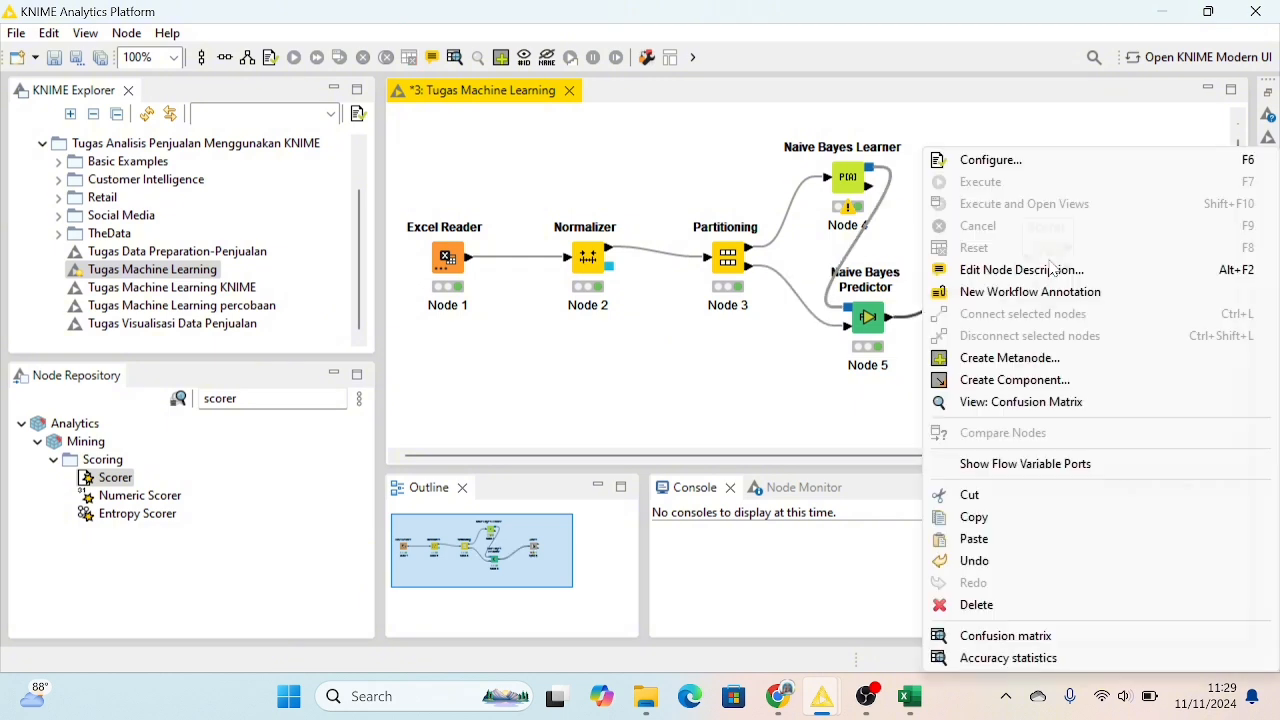
click(995, 162)
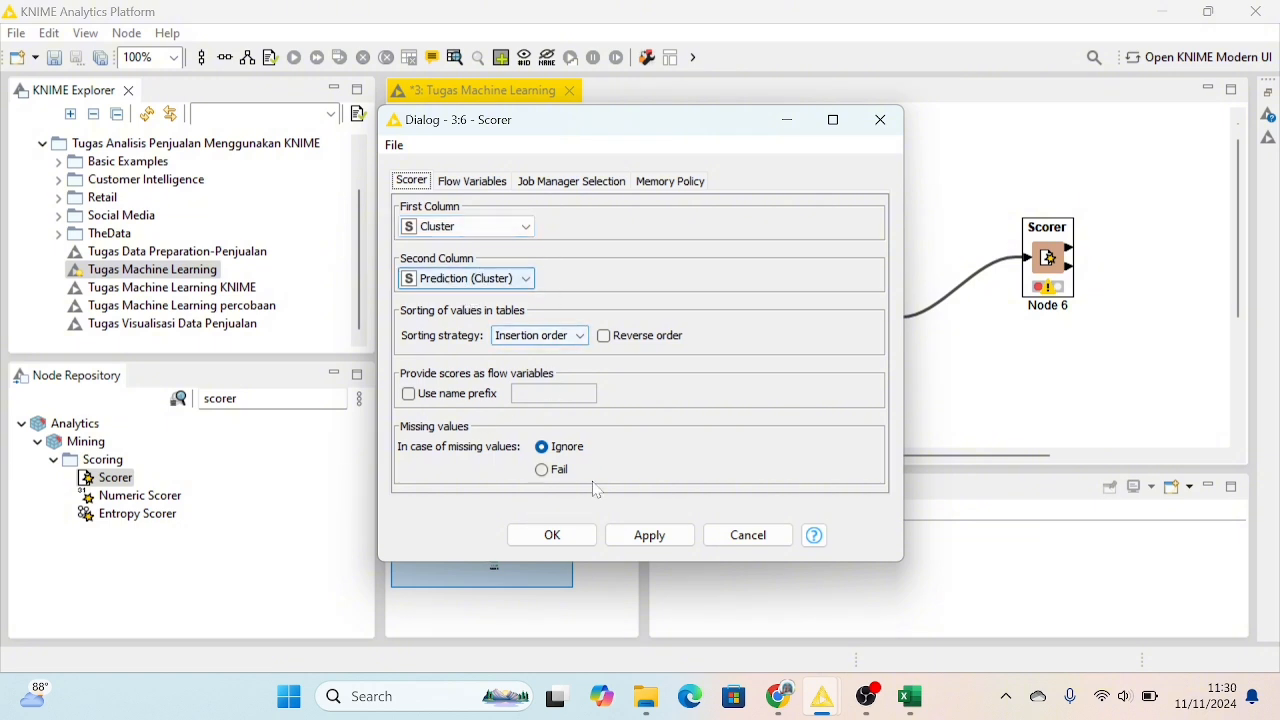
click(640, 536)
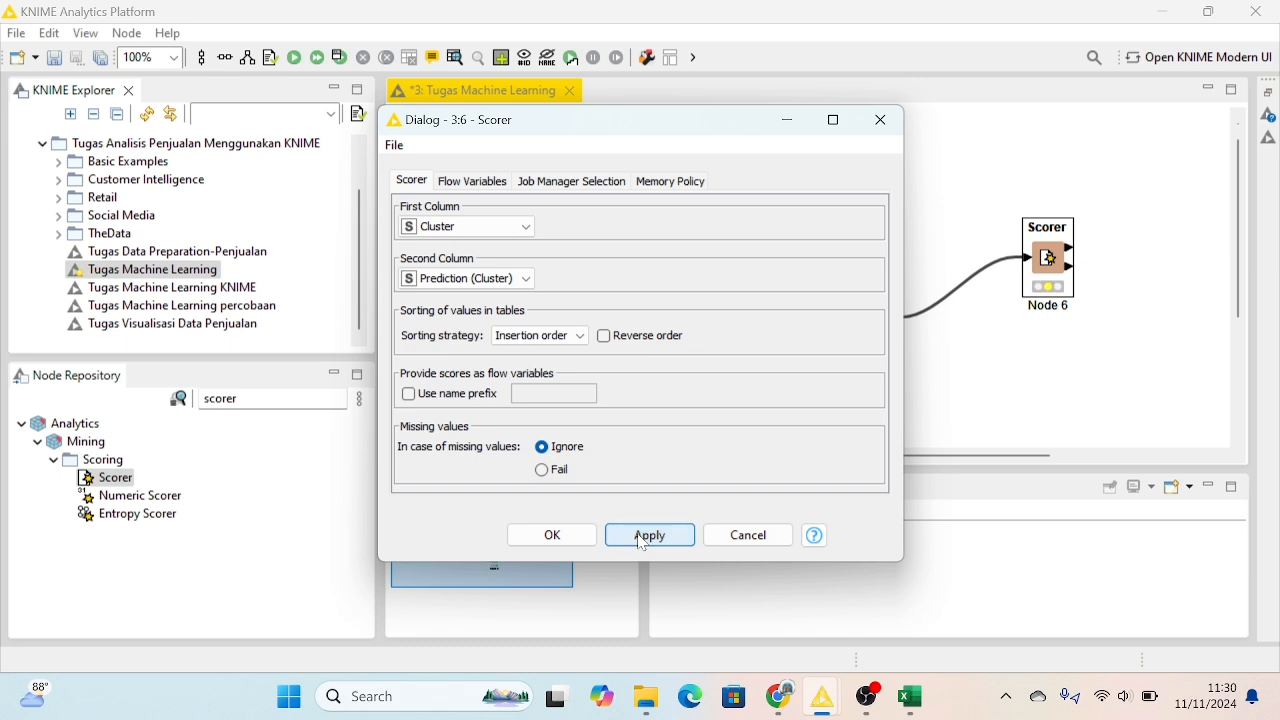
click(553, 536)
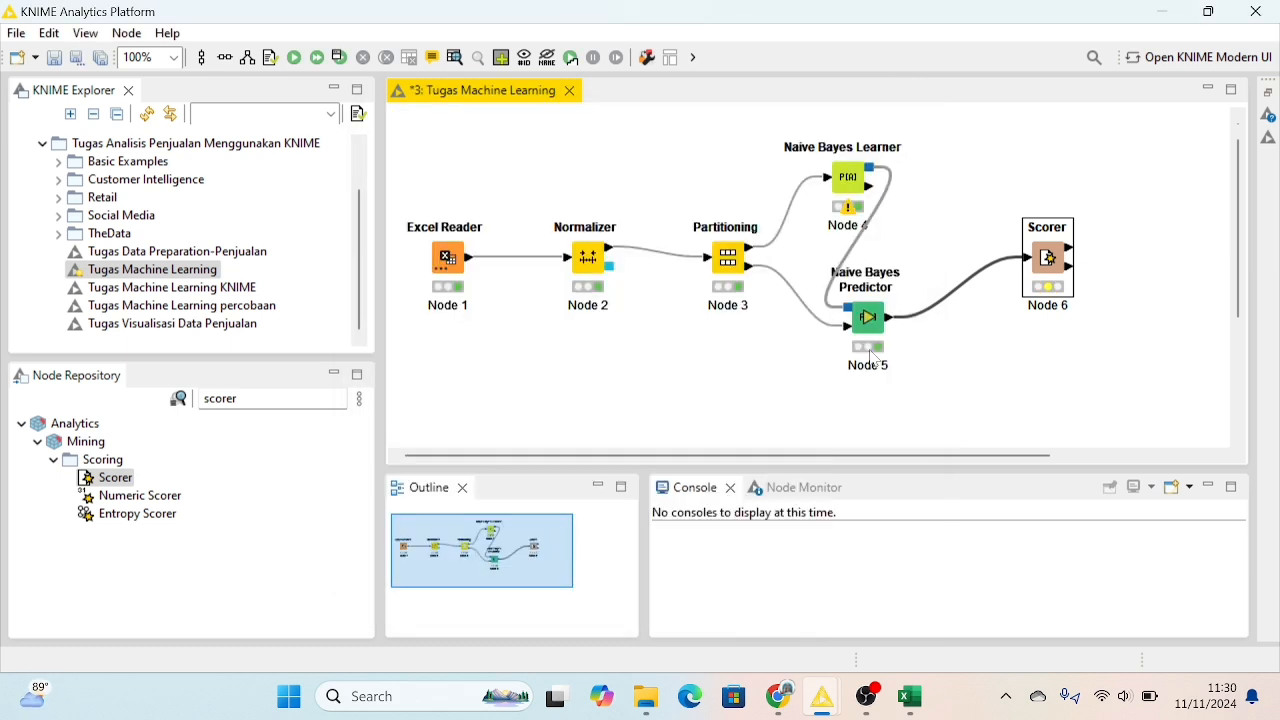
right_click(1036, 268)
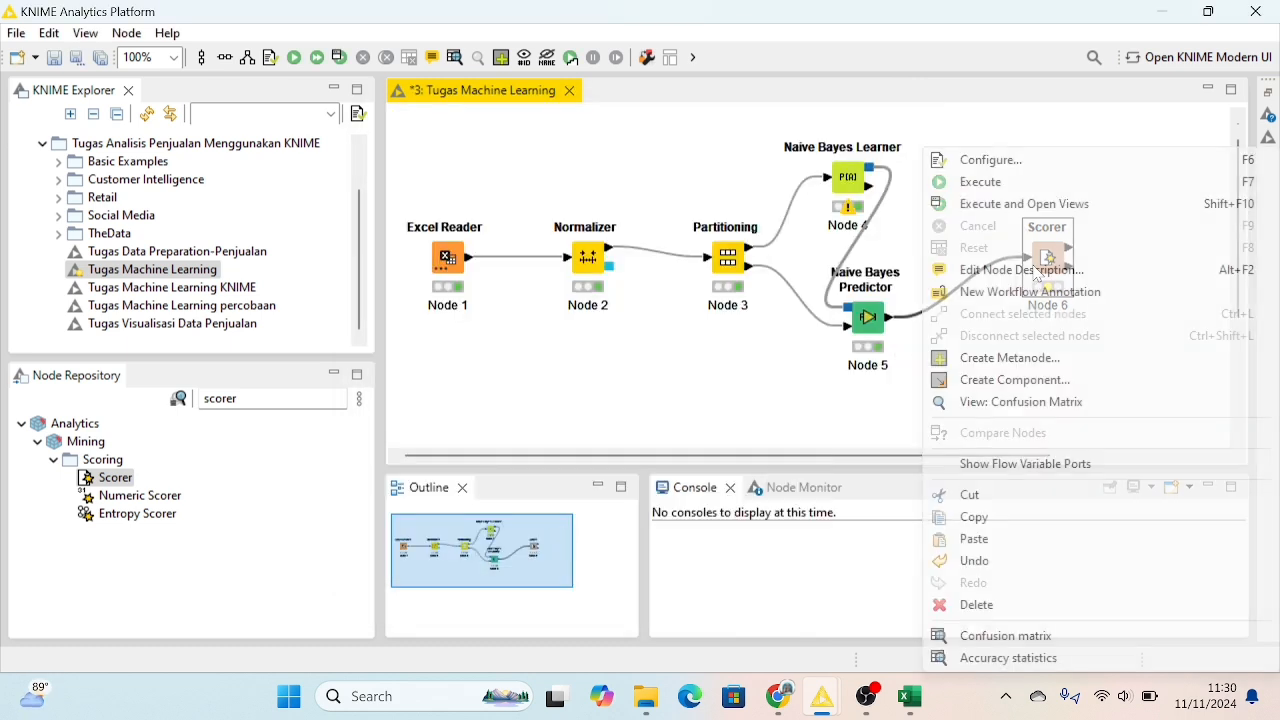
click(995, 186)
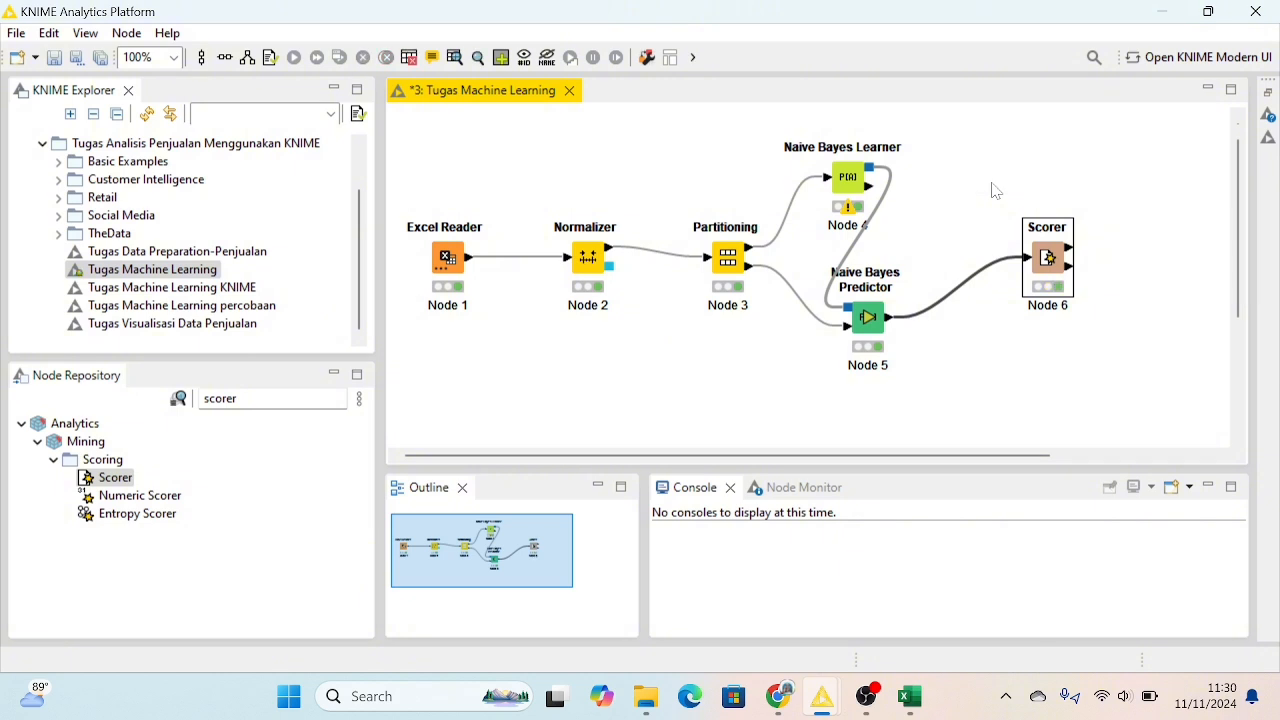
scroll(1025, 294, down, 1)
scroll(1025, 294, up, 1)
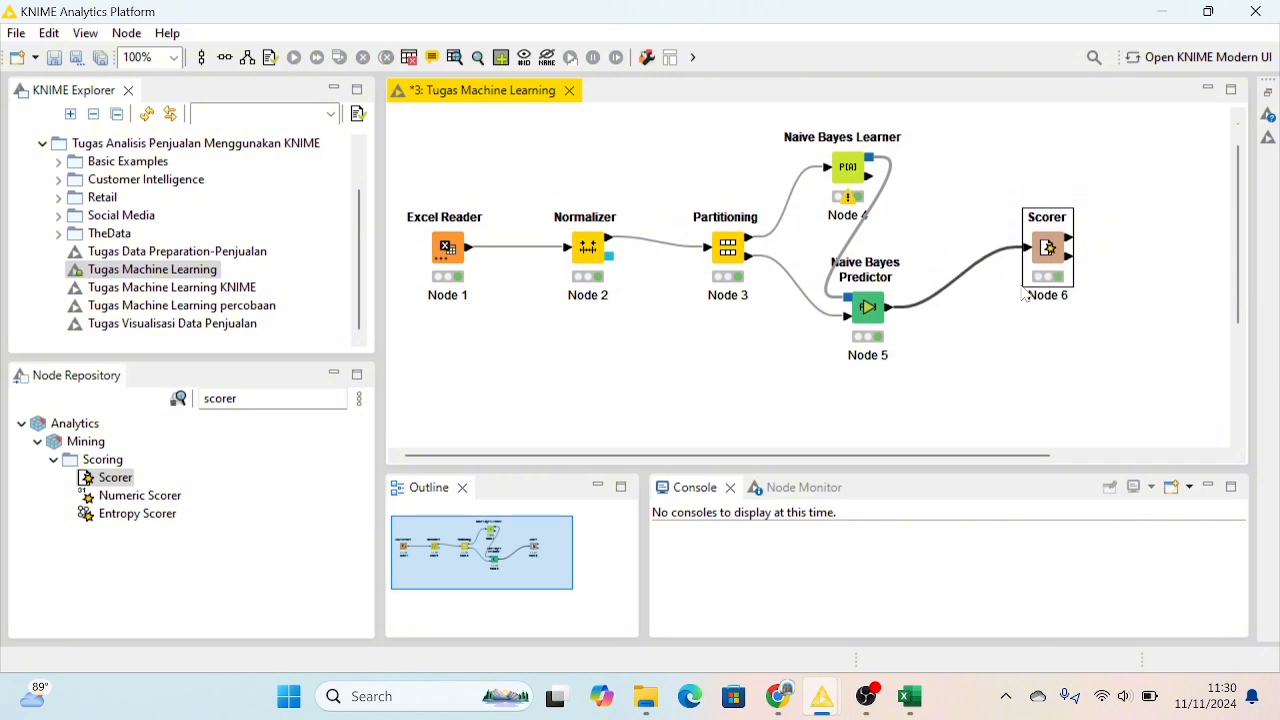
click(1020, 288)
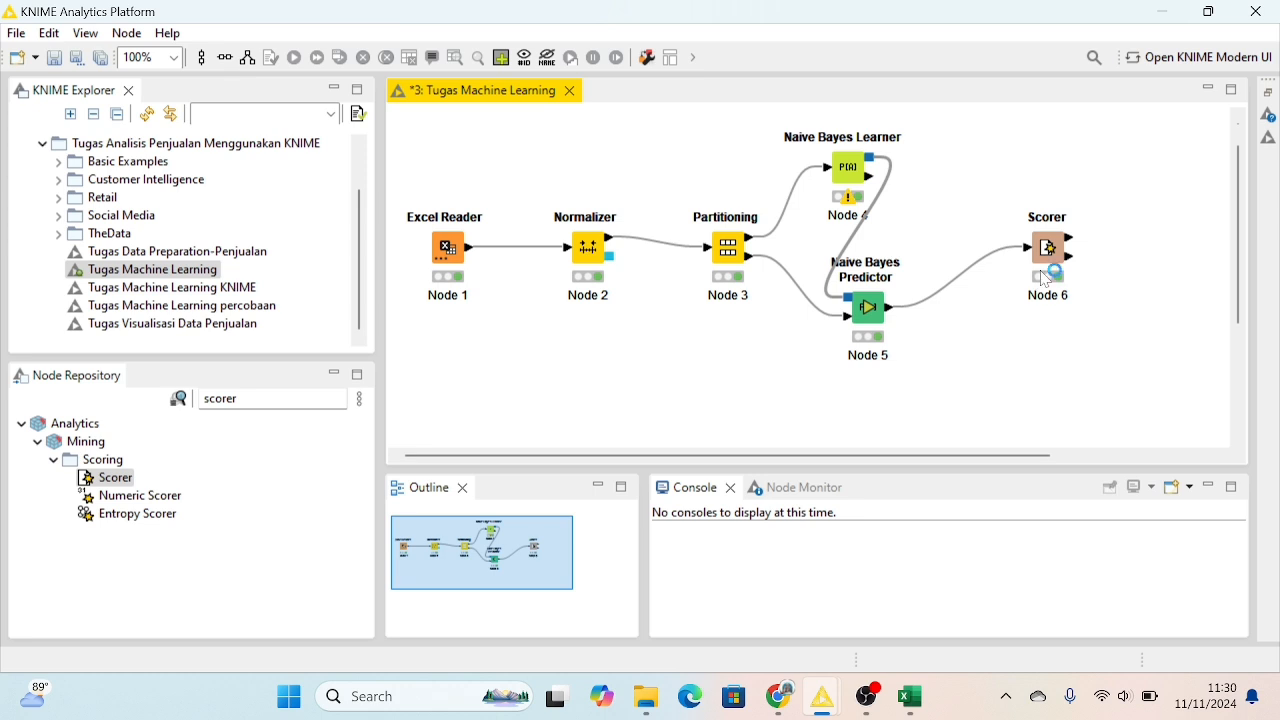
click(1043, 270)
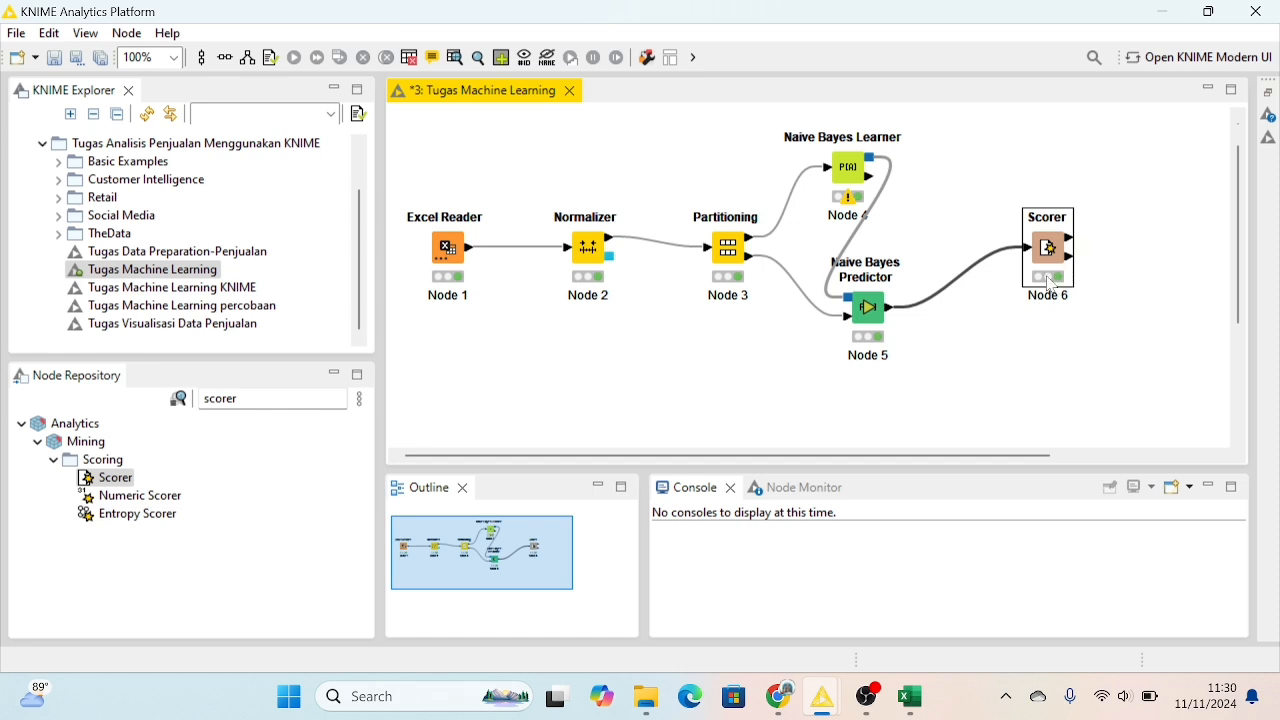
click(1026, 358)
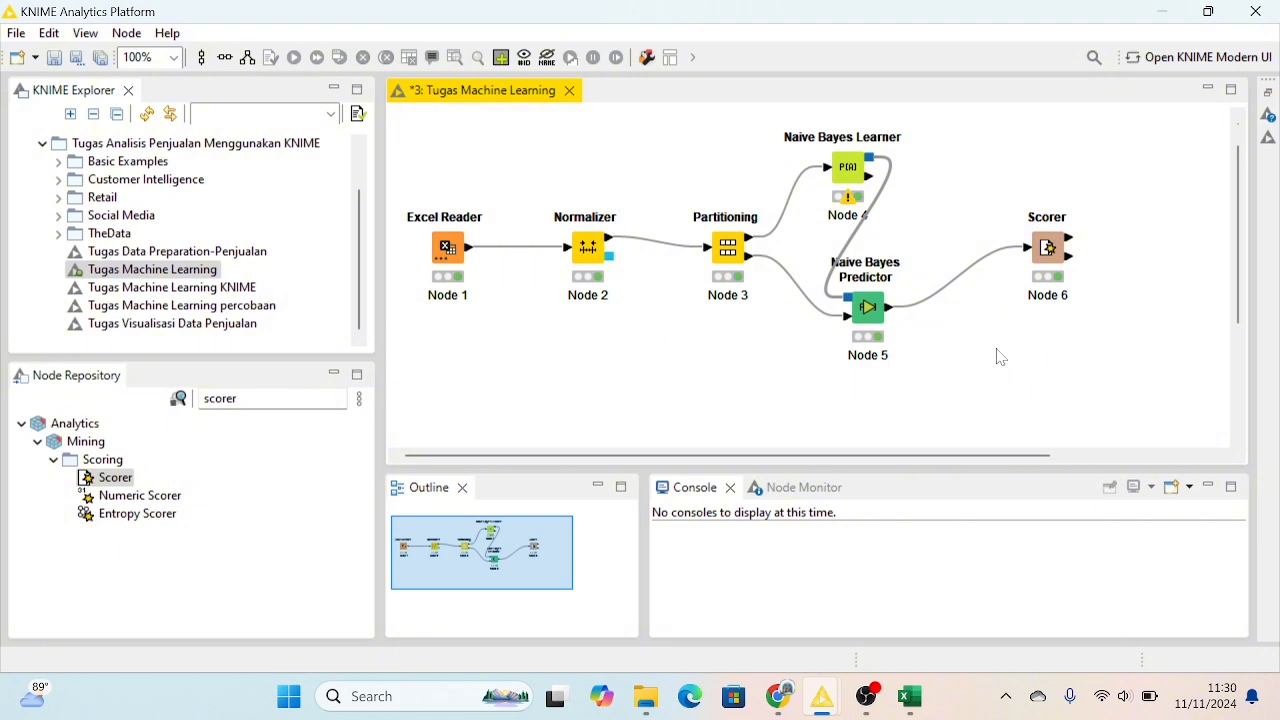
Search the node repository for "exc" and add a second Excel Reader in the free space below the existing workflow
scroll(962, 348, down, 2)
scroll(962, 348, down, 1)
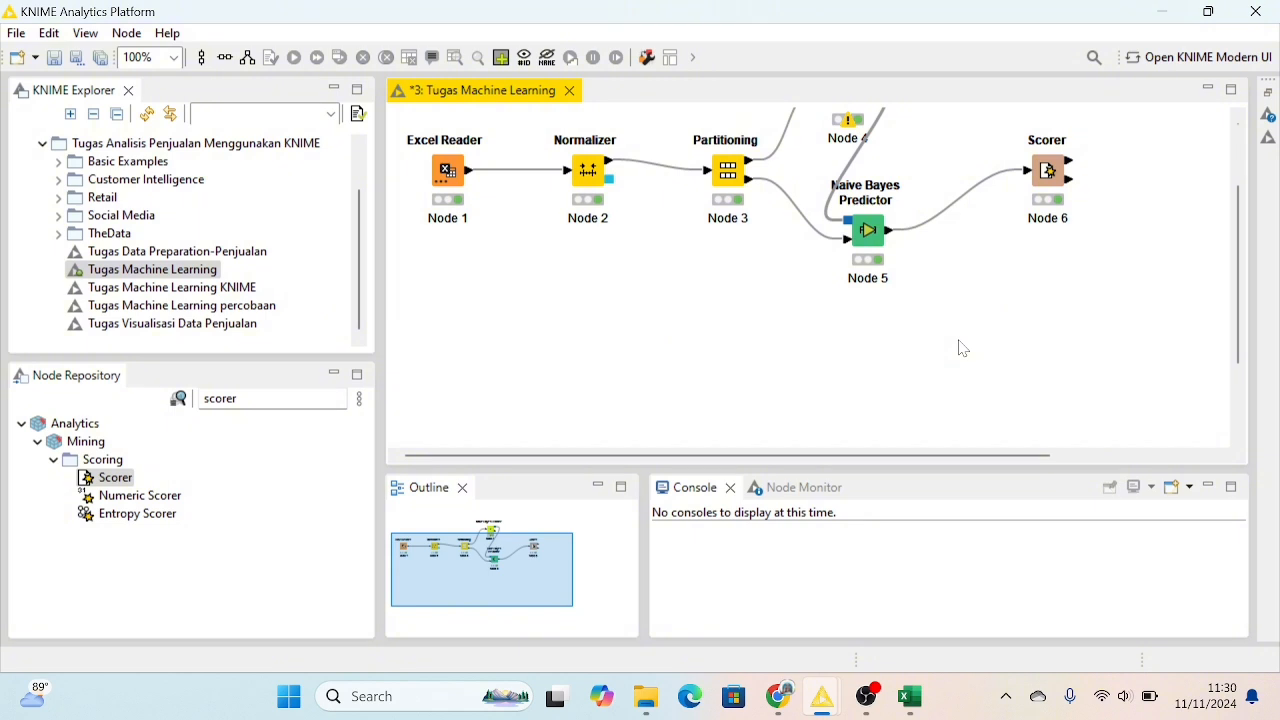
scroll(962, 348, down, 1)
click(266, 400)
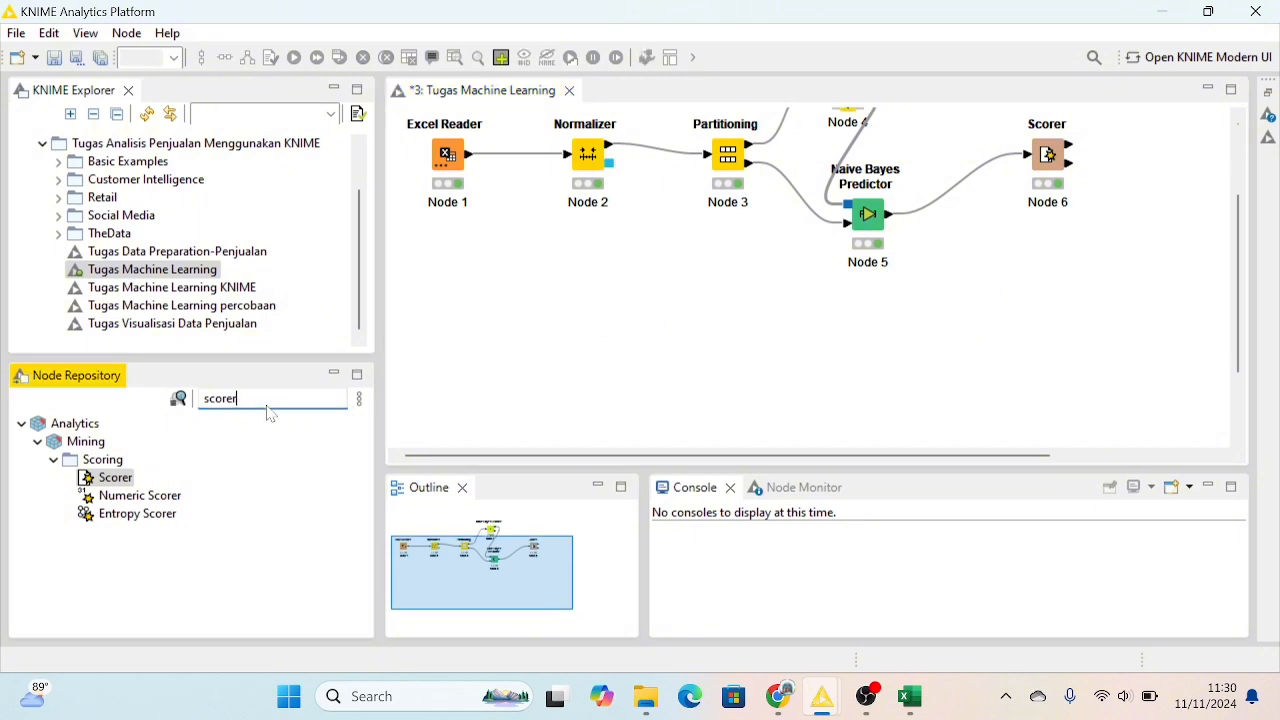
key(BackSpace)
key(BackSpace)
key(BackSpace)
key(BackSpace)
key(BackSpace)
key(BackSpace)
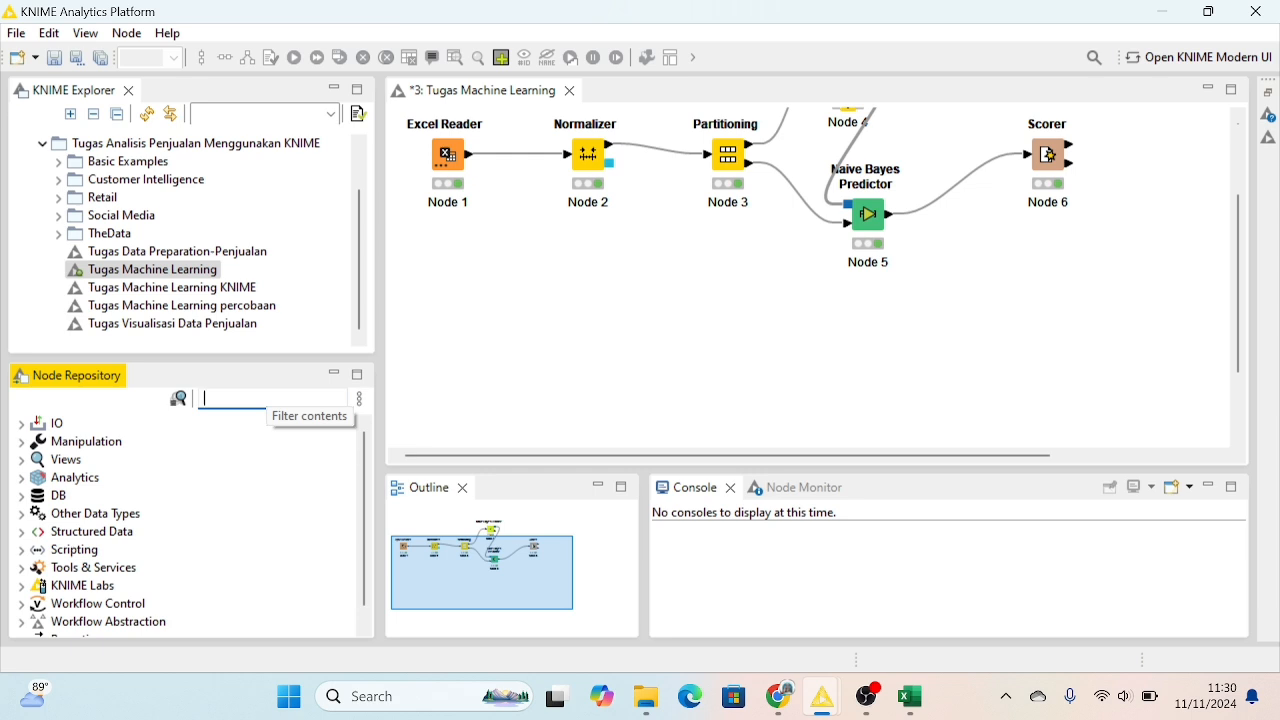
text(exc)
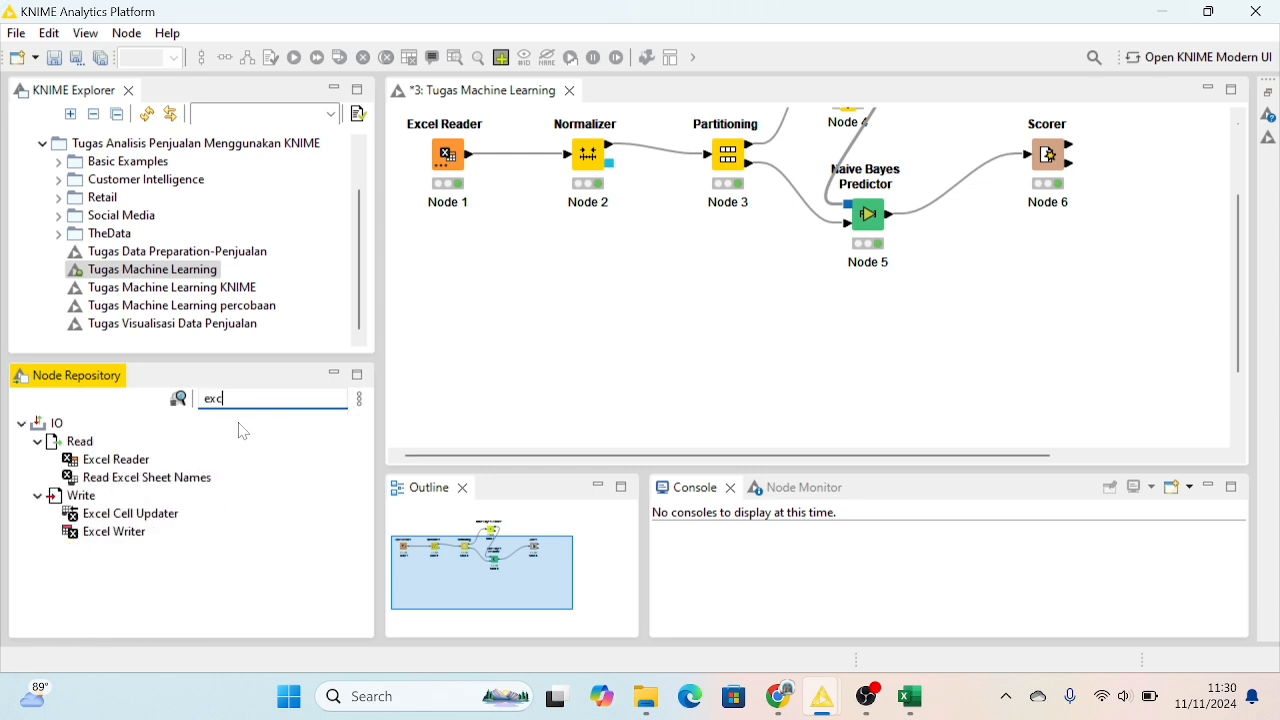
drag(147, 462, 504, 348)
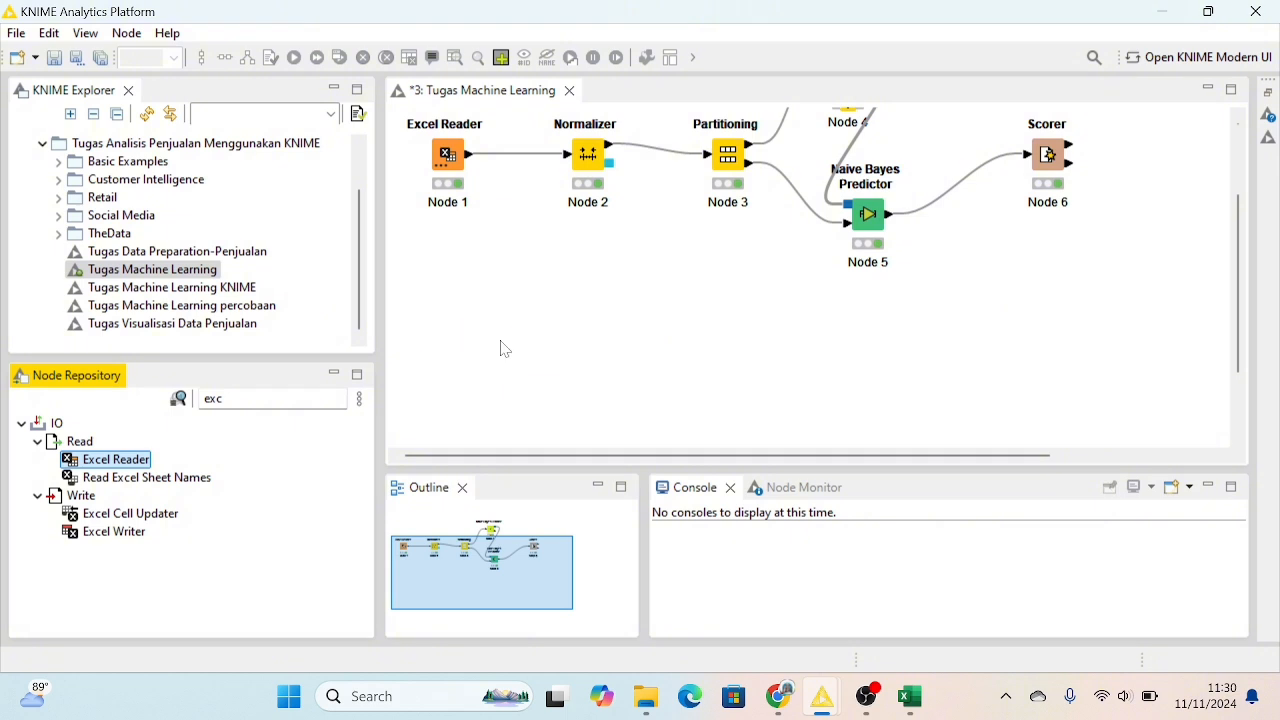
click(504, 348)
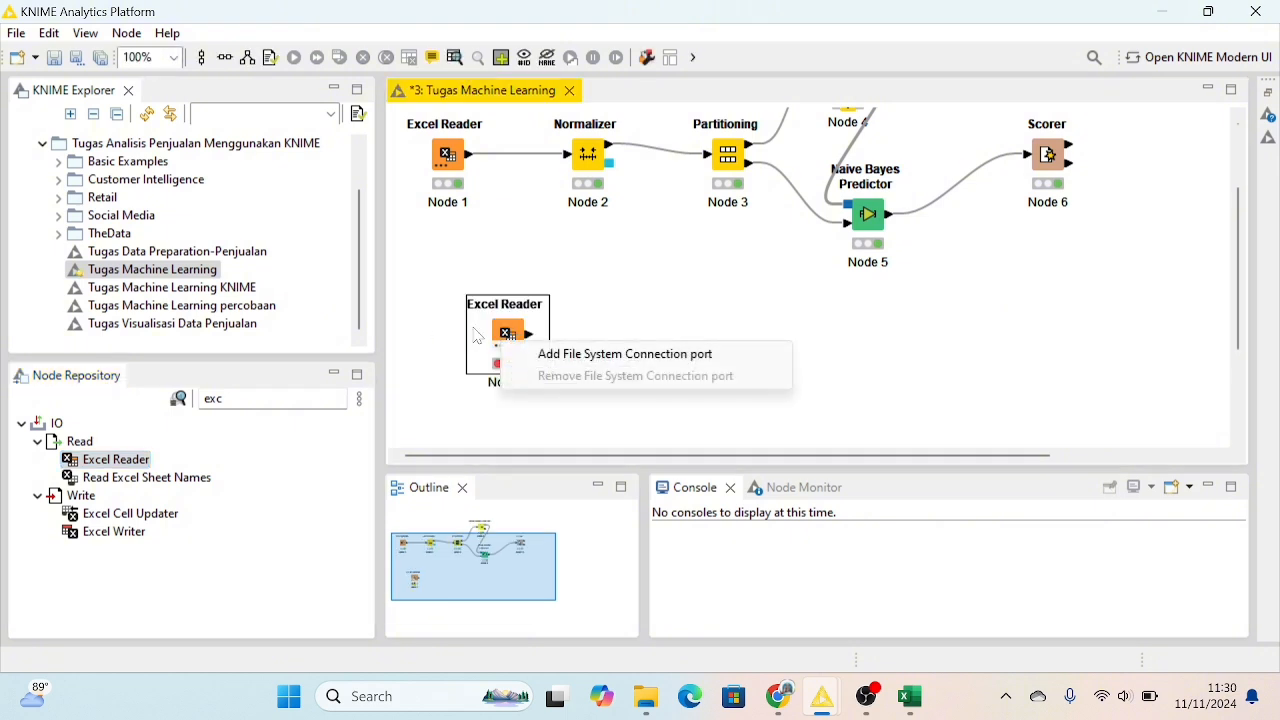
Move the new Excel Reader directly below the first Excel Reader
click(480, 335)
click(588, 324)
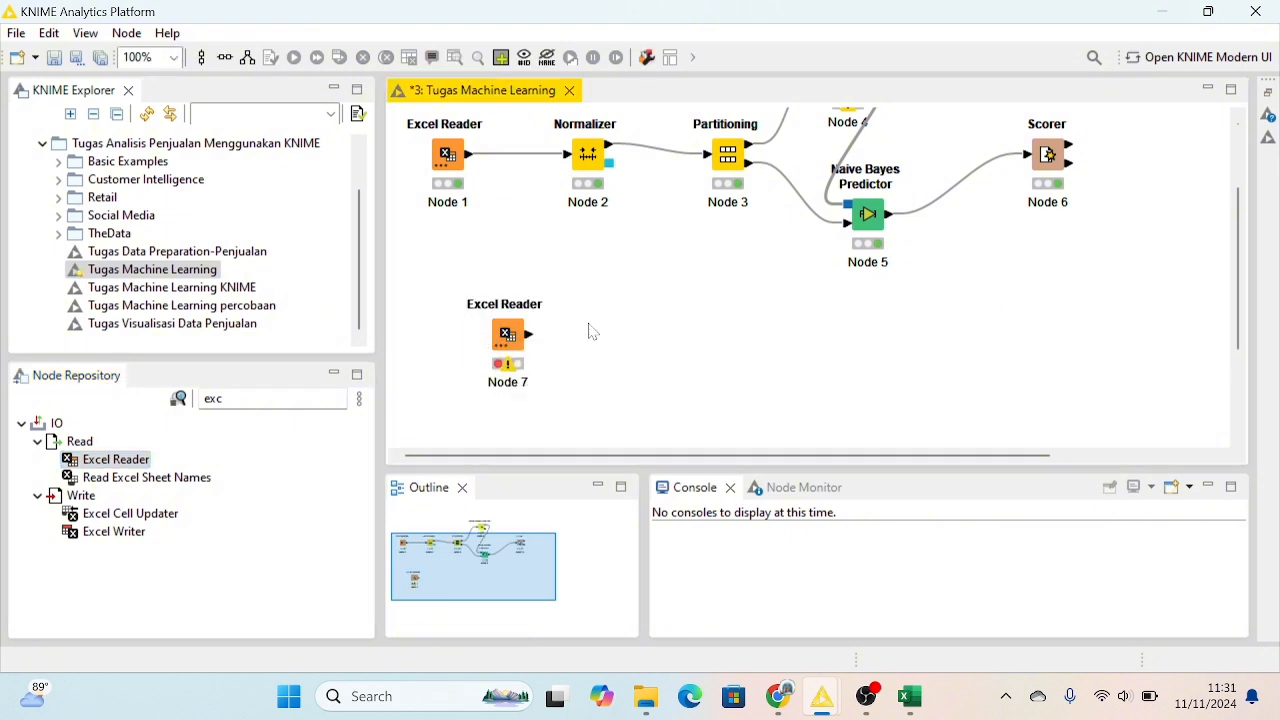
drag(506, 334, 456, 349)
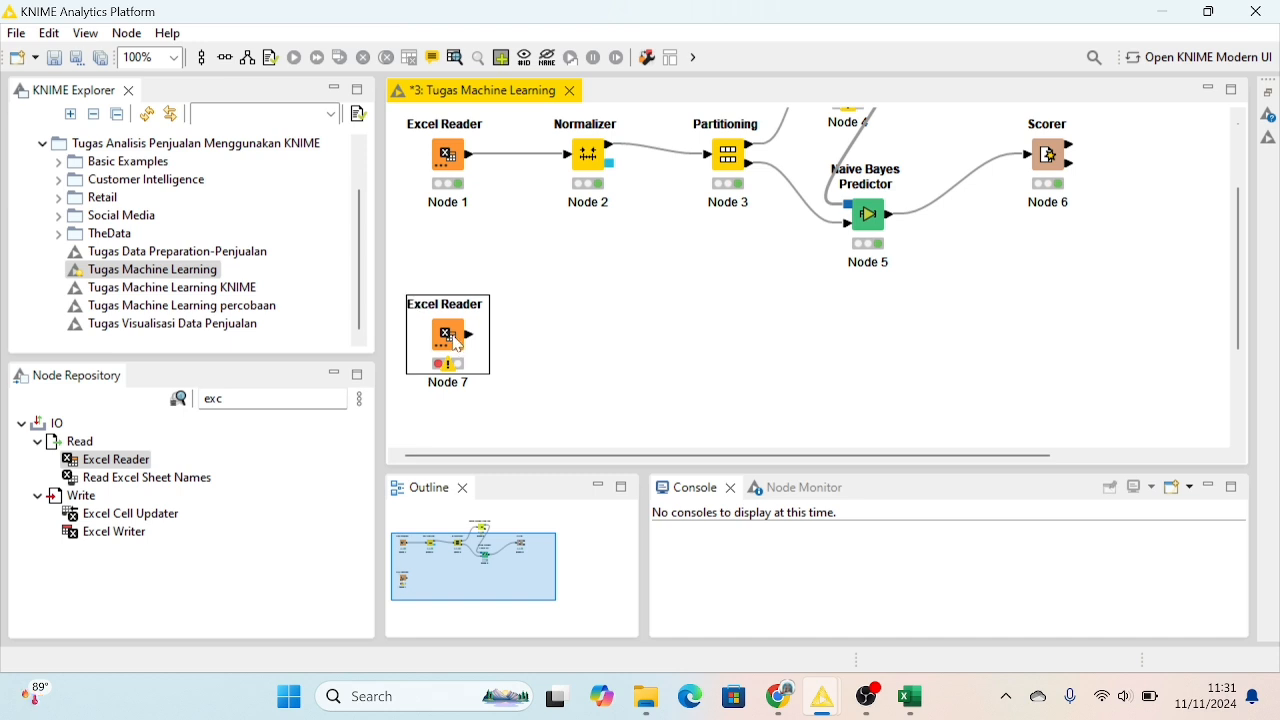
Configure the second Excel Reader to read Prediksi Rentang Transaksi Machine Learning.xlsx from D:\TUGAS MSIB PT CTECH ERP IND, and execute it
right_click(456, 343)
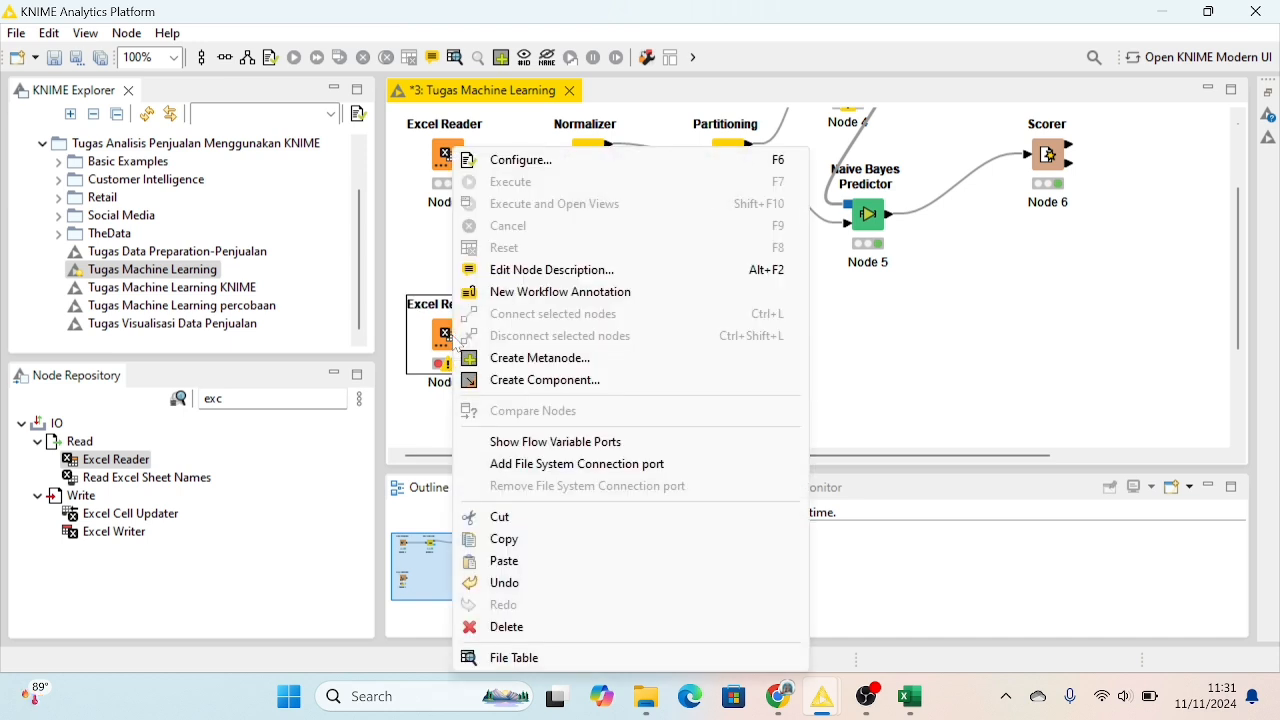
click(520, 160)
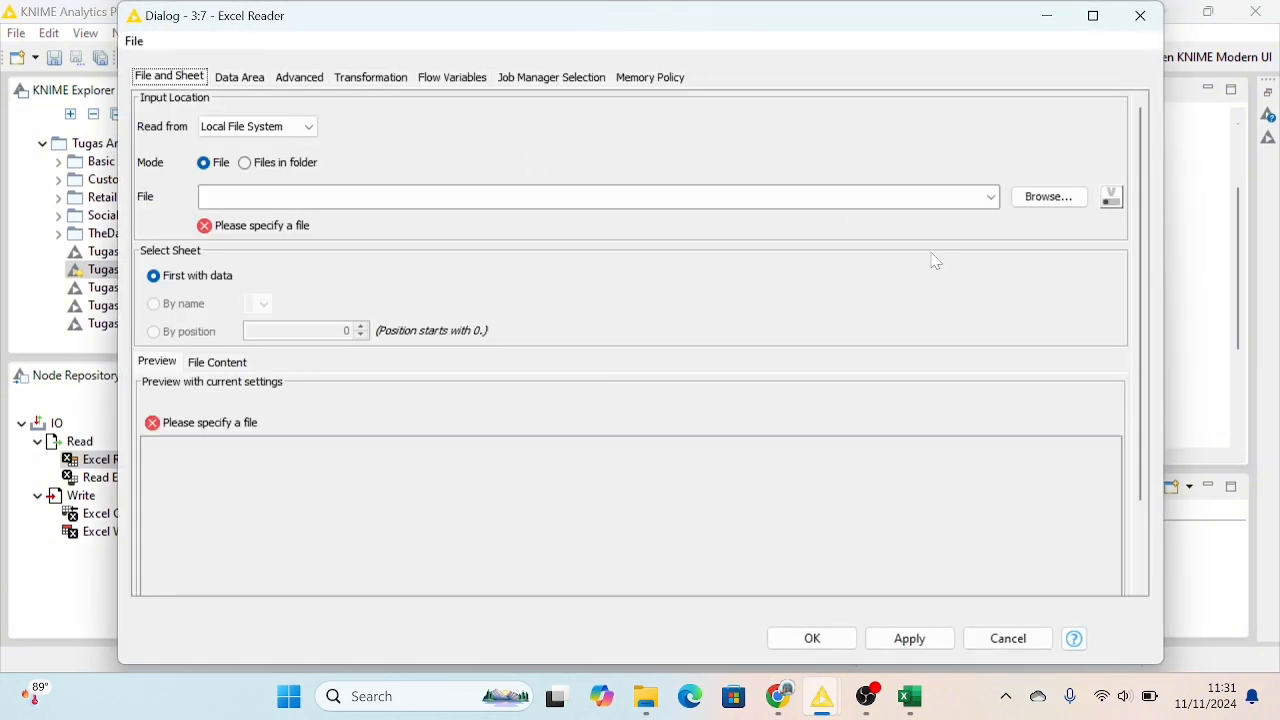
click(1047, 197)
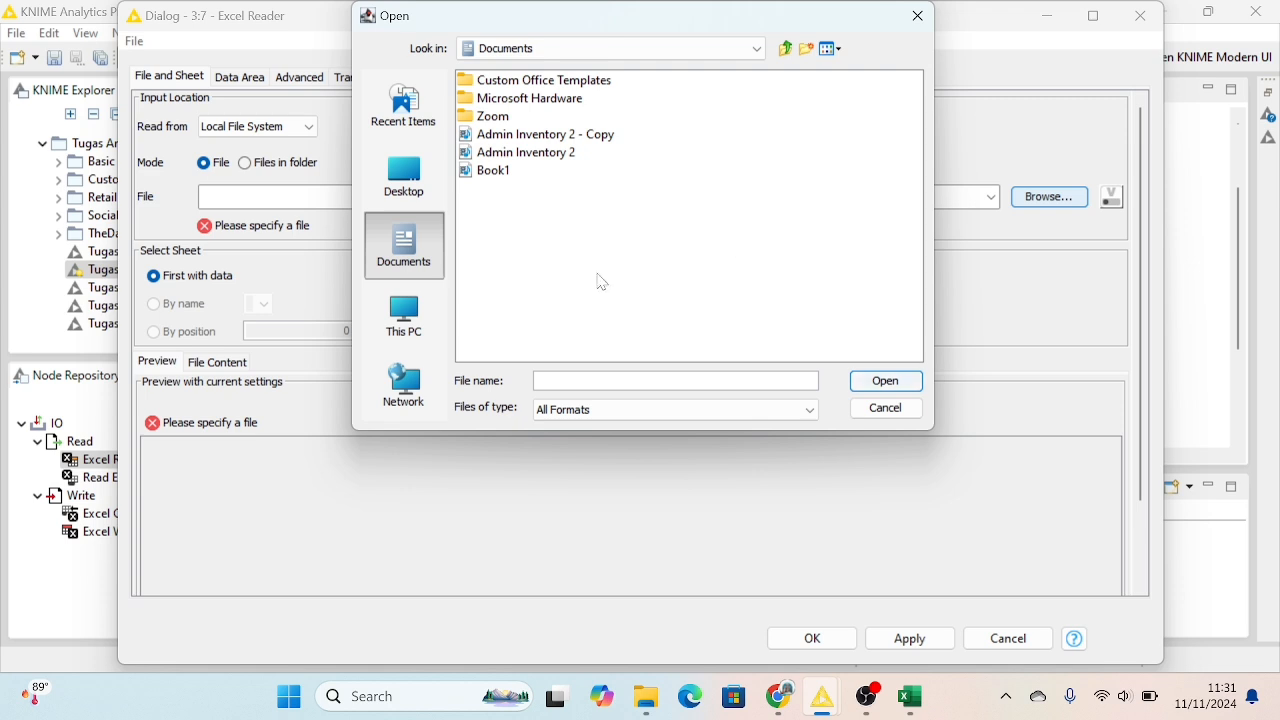
click(410, 326)
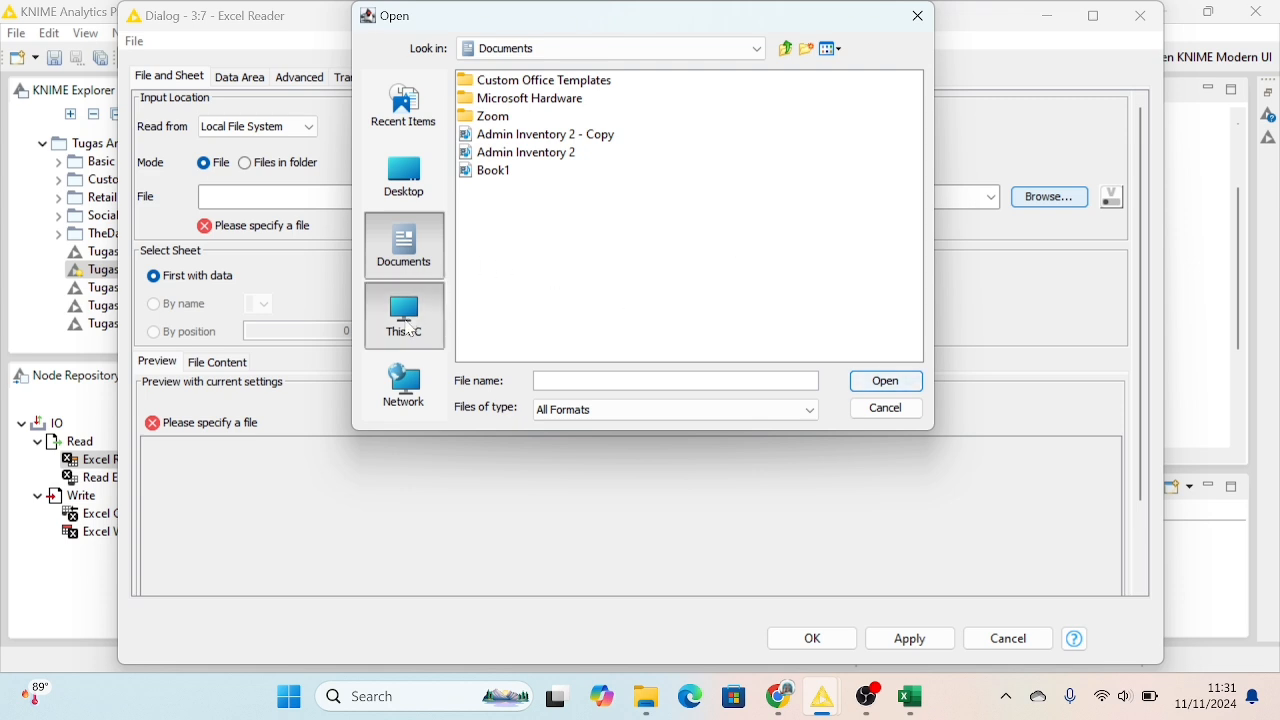
double_click(518, 100)
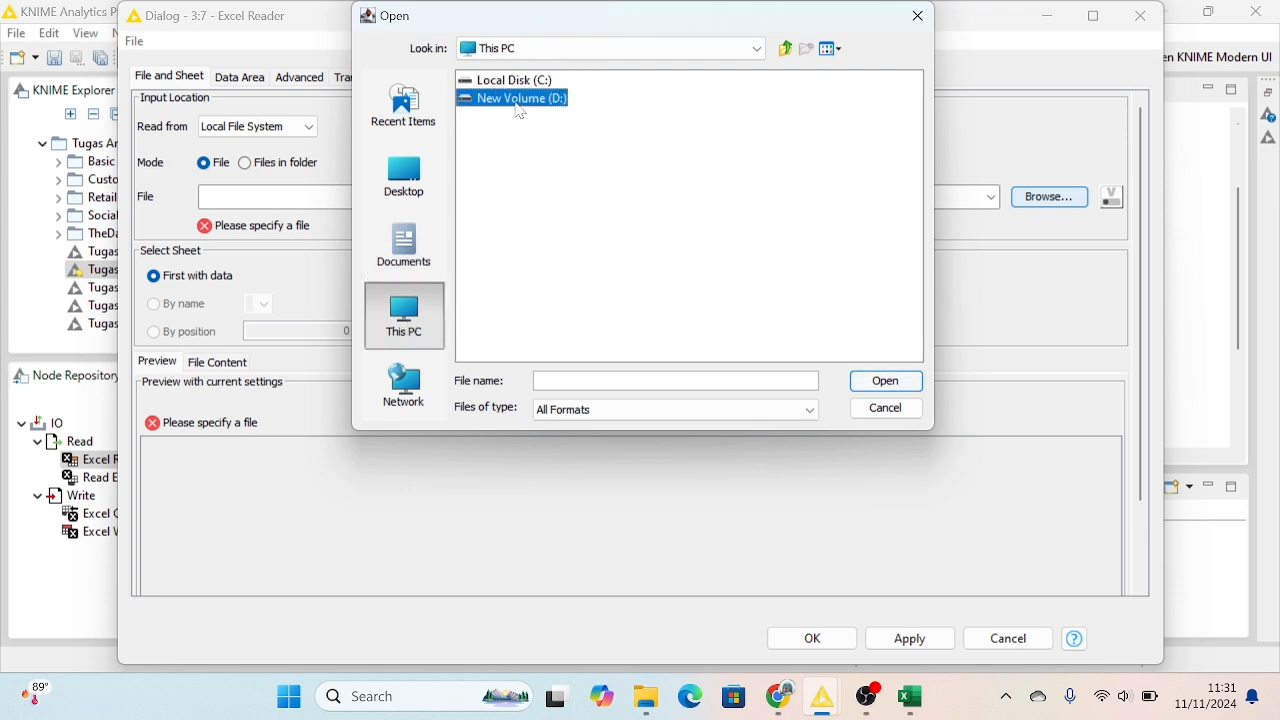
double_click(530, 99)
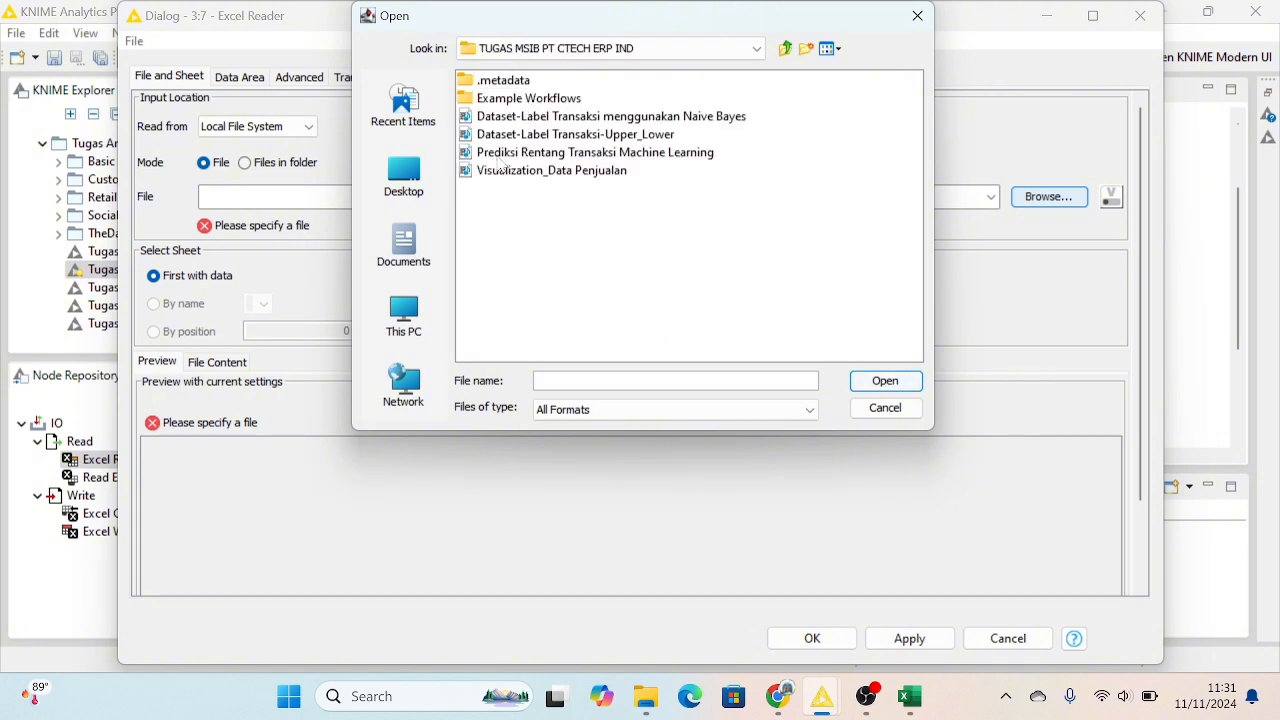
click(603, 155)
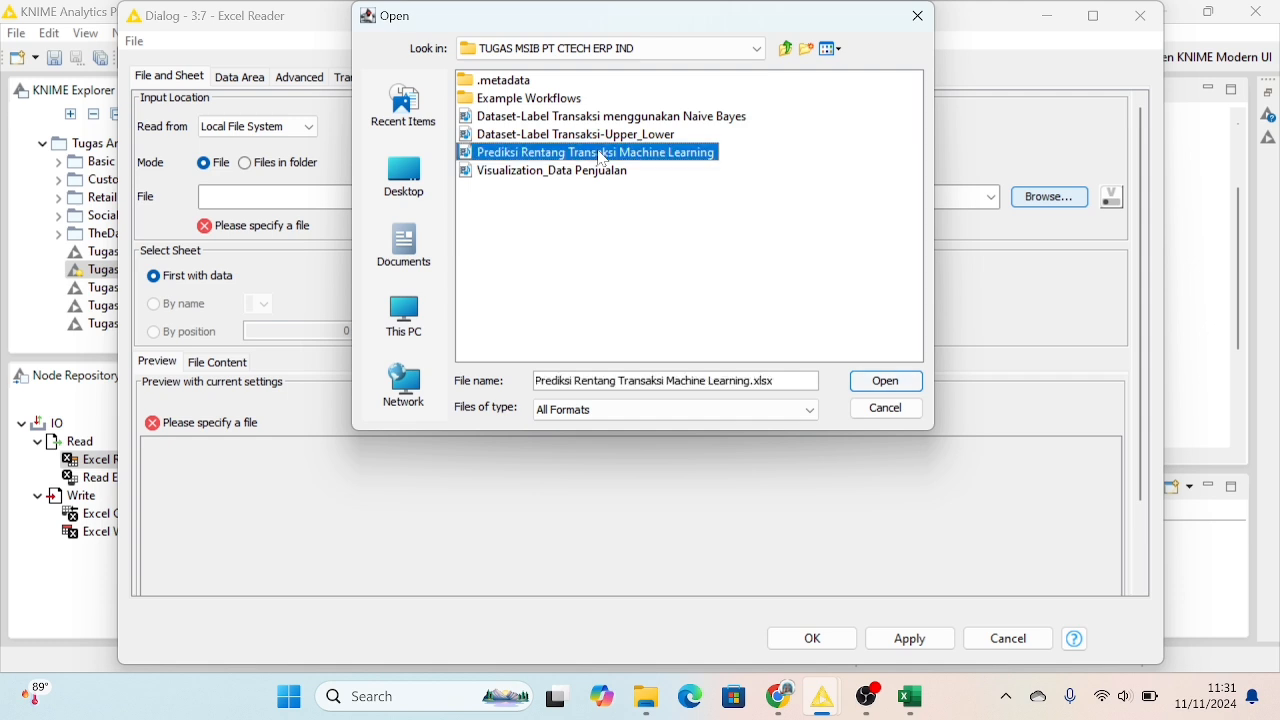
click(886, 381)
scroll(713, 440, down, 10)
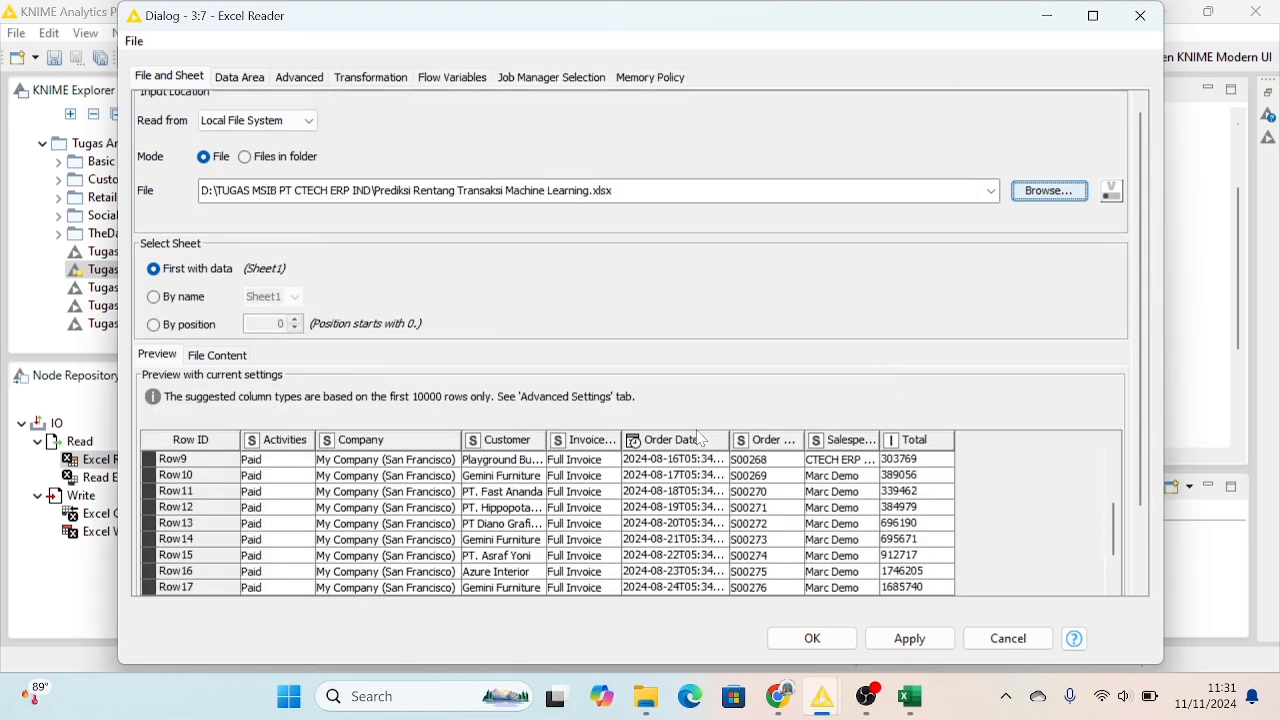
click(912, 641)
click(806, 640)
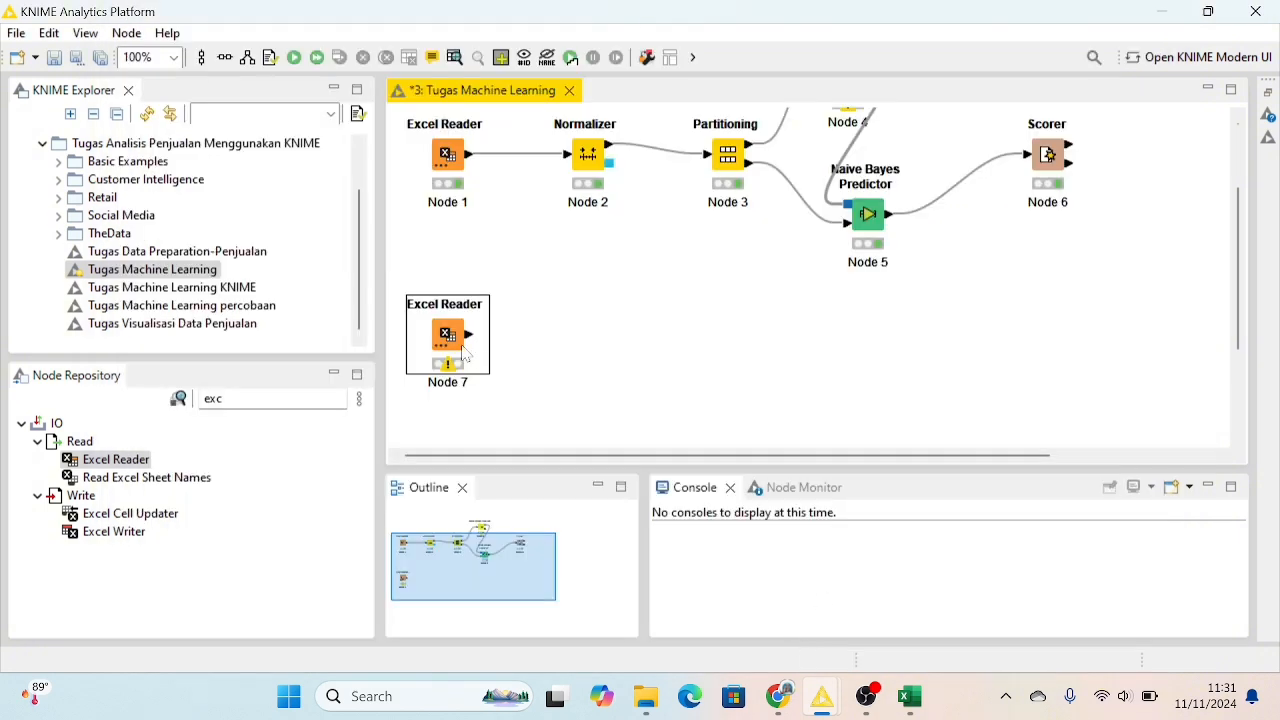
right_click(463, 350)
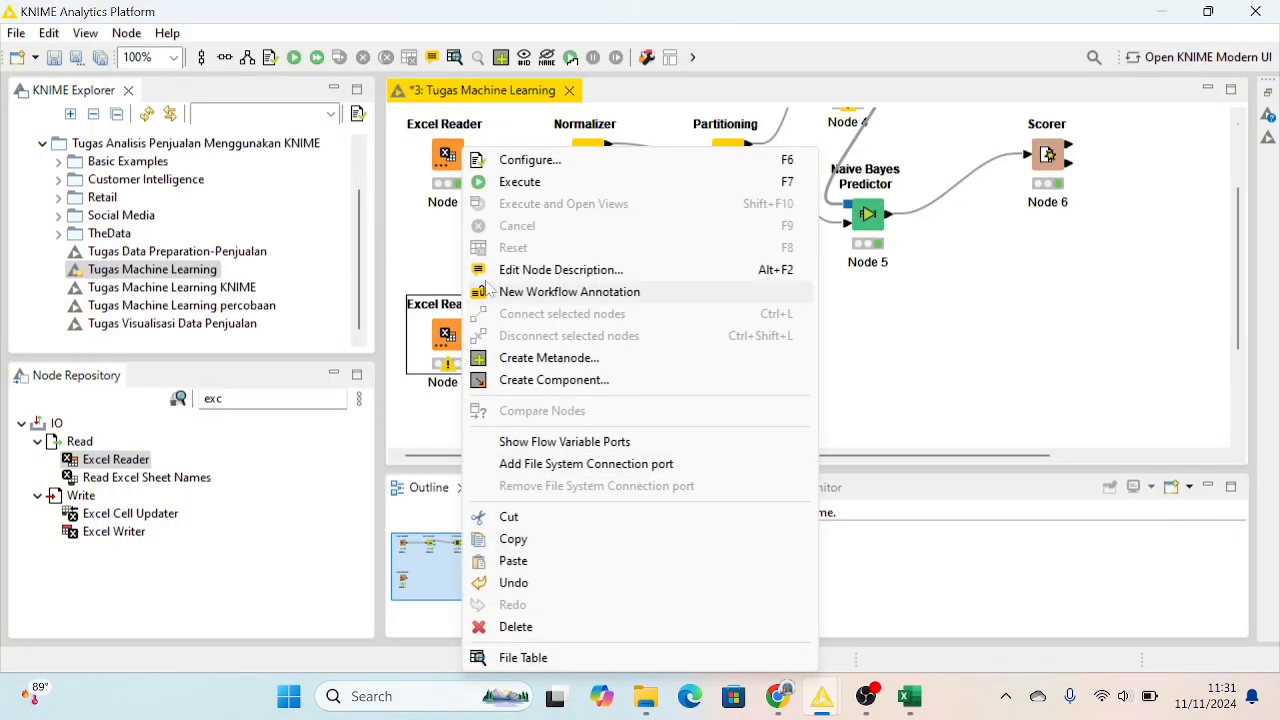
click(519, 184)
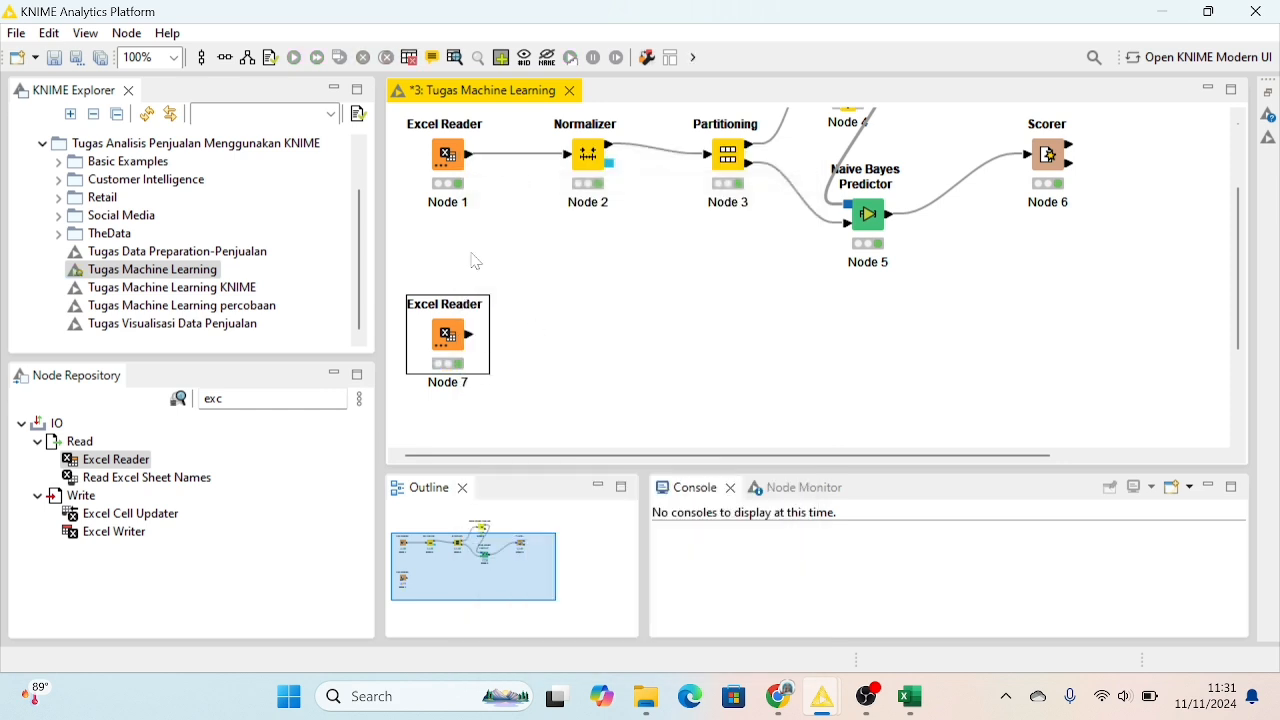
Examine the second Excel Reader's output table from first to last row, including the Total column, and return to the workflow
click(455, 57)
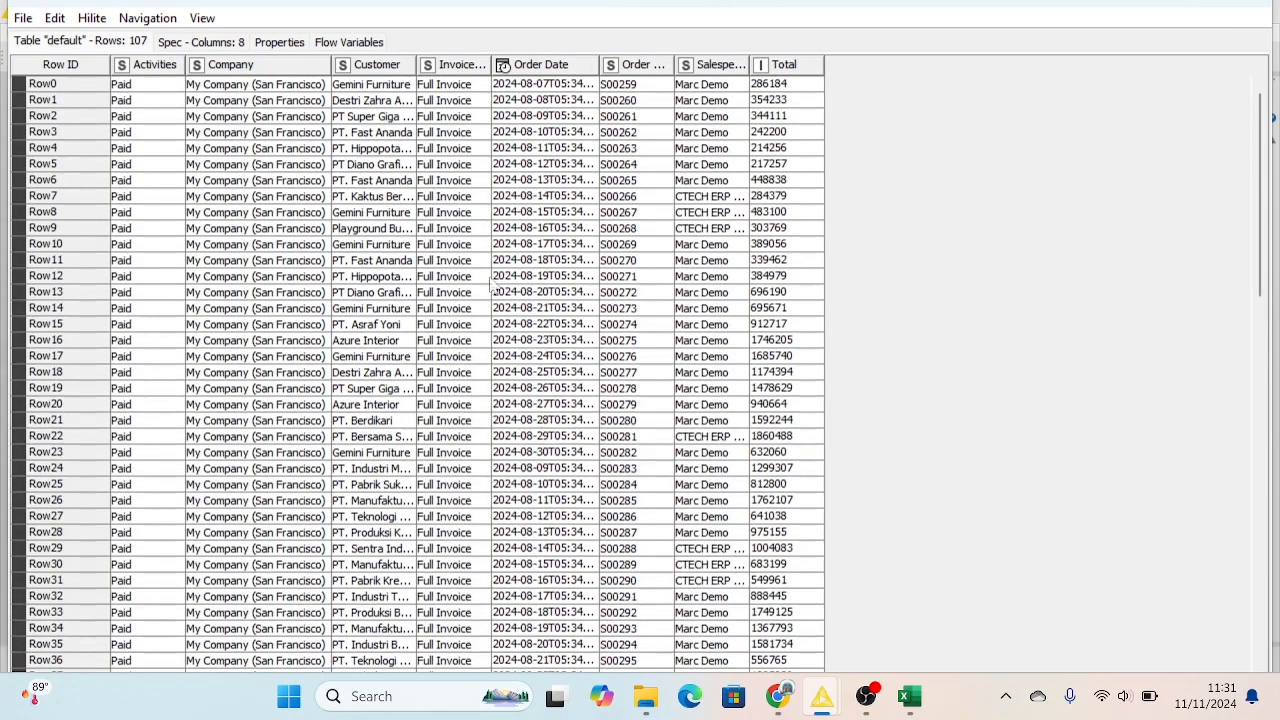
scroll(493, 287, down, 7)
scroll(490, 320, up, 7)
scroll(487, 362, down, 20)
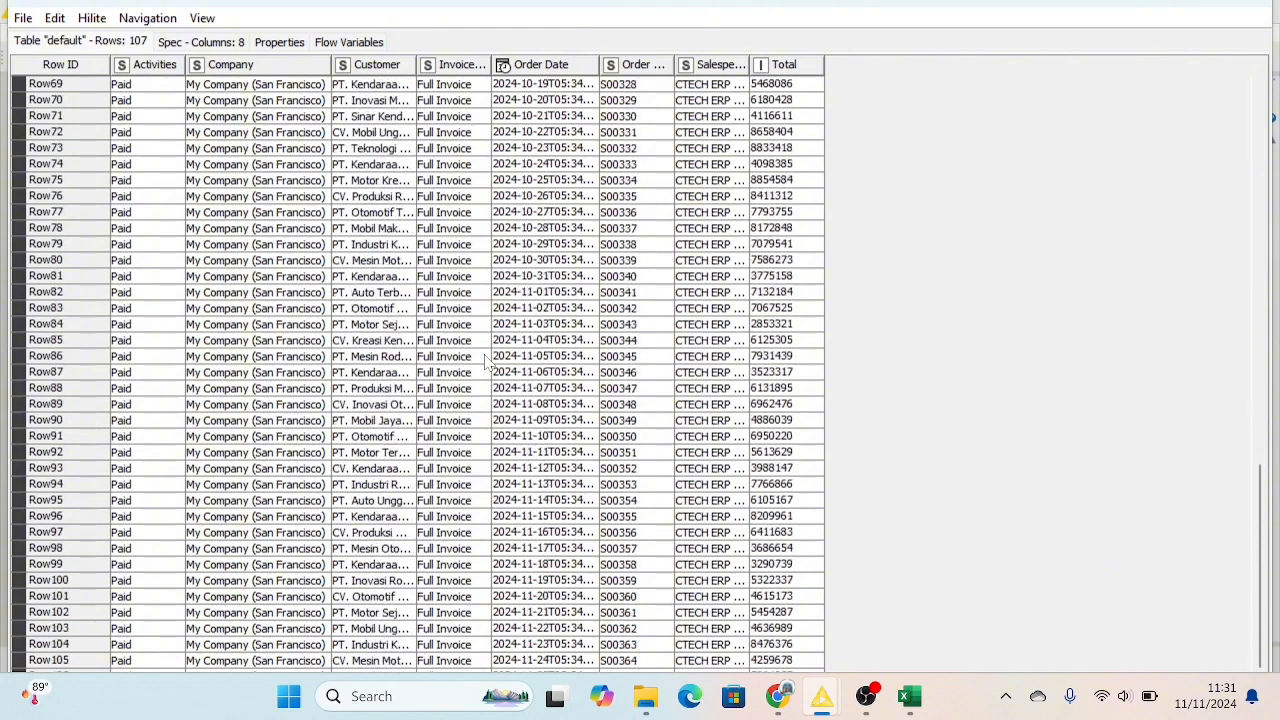
scroll(487, 362, up, 20)
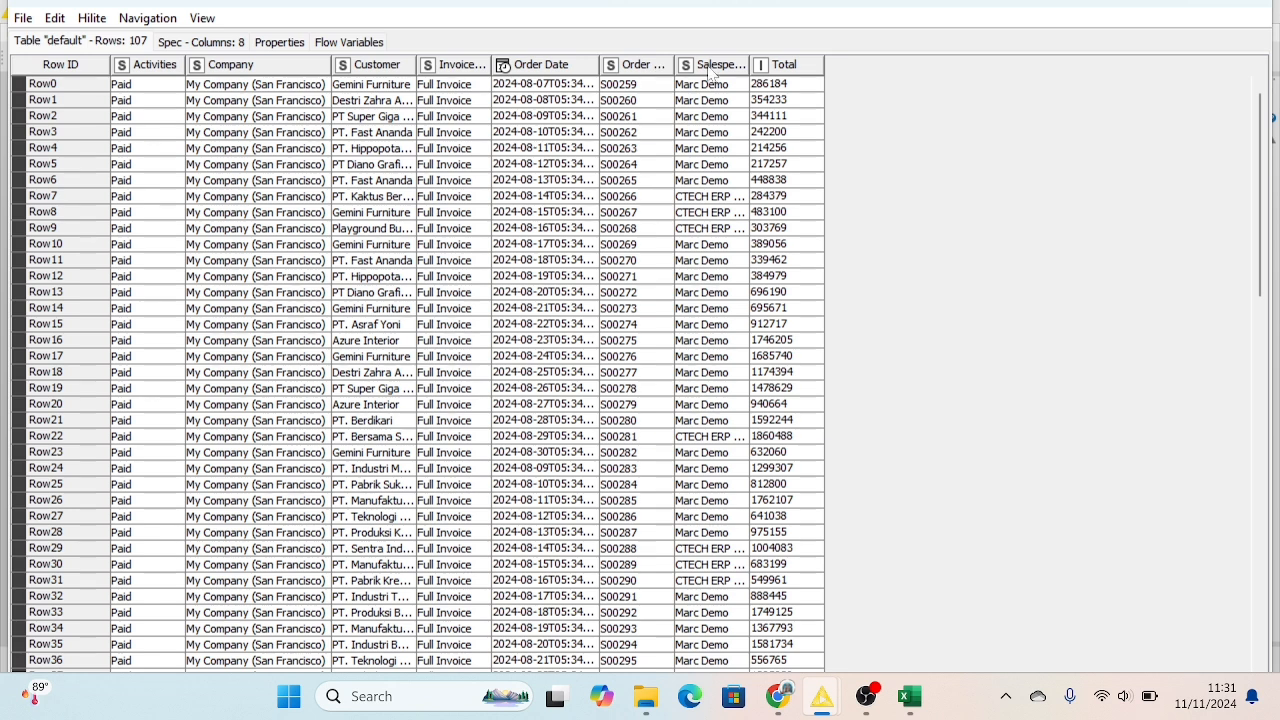
scroll(778, 342, down, 3)
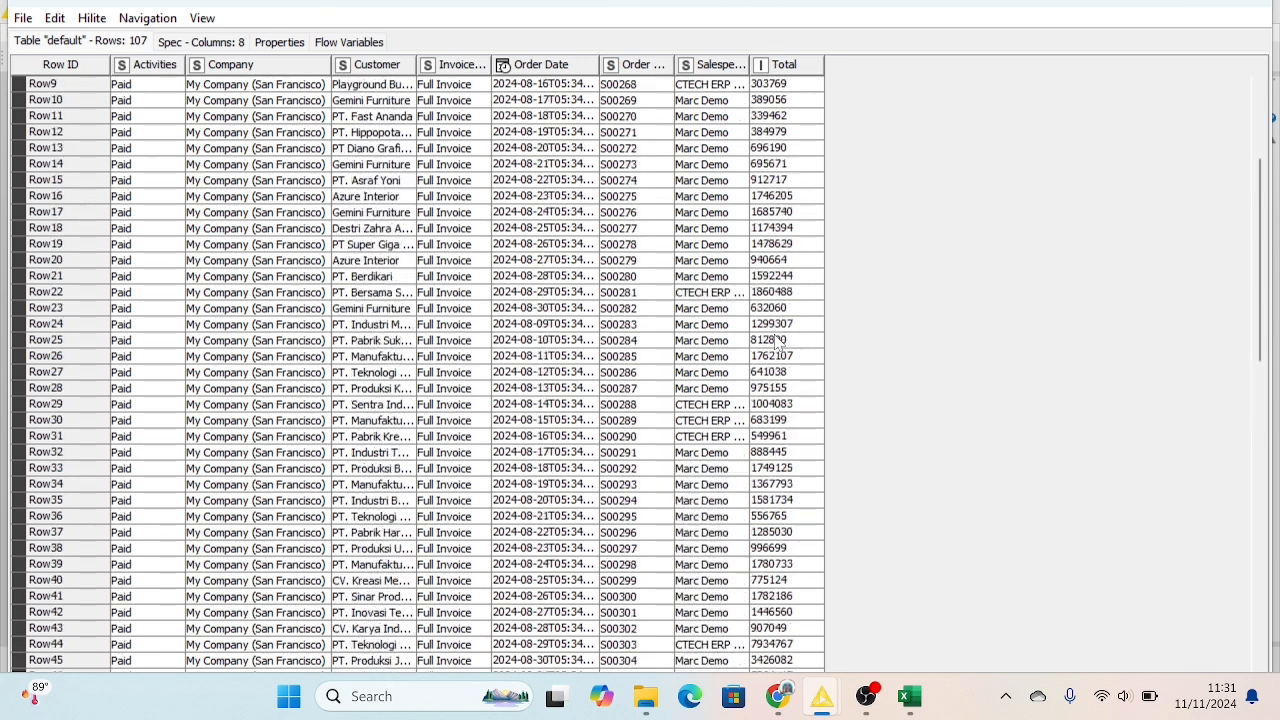
scroll(778, 342, up, 3)
mouse_move(821, 696)
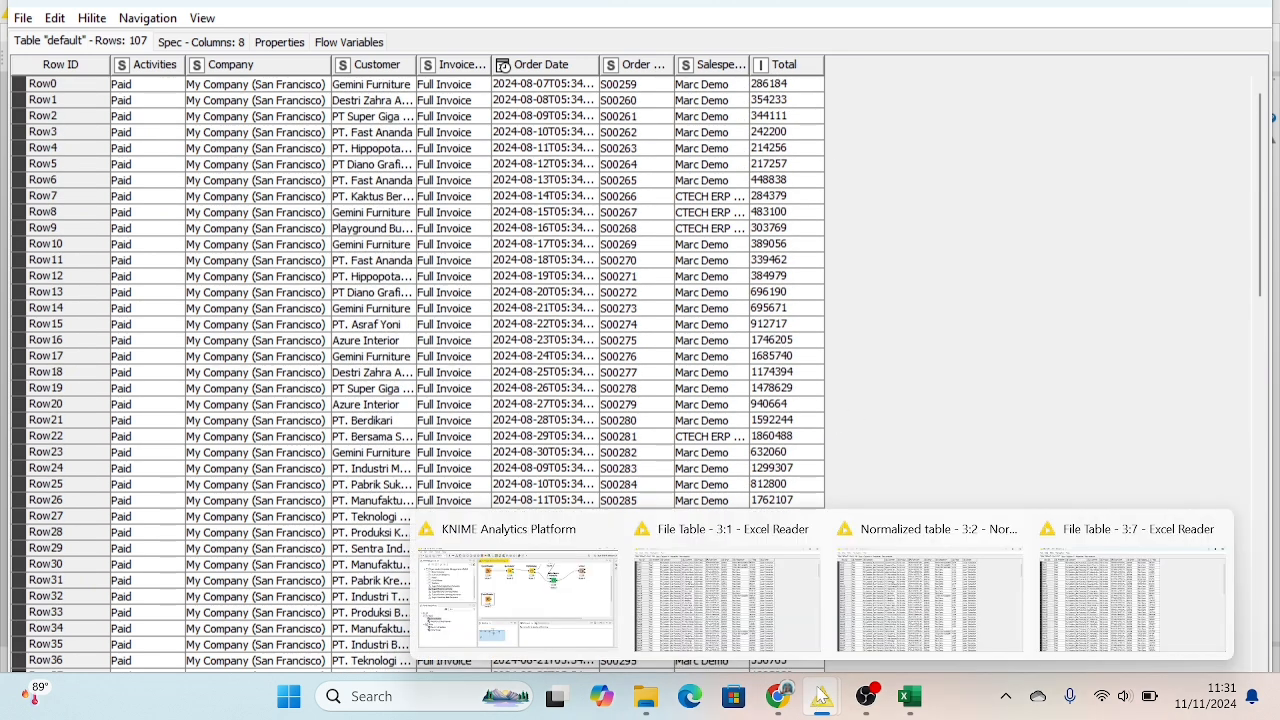
click(562, 596)
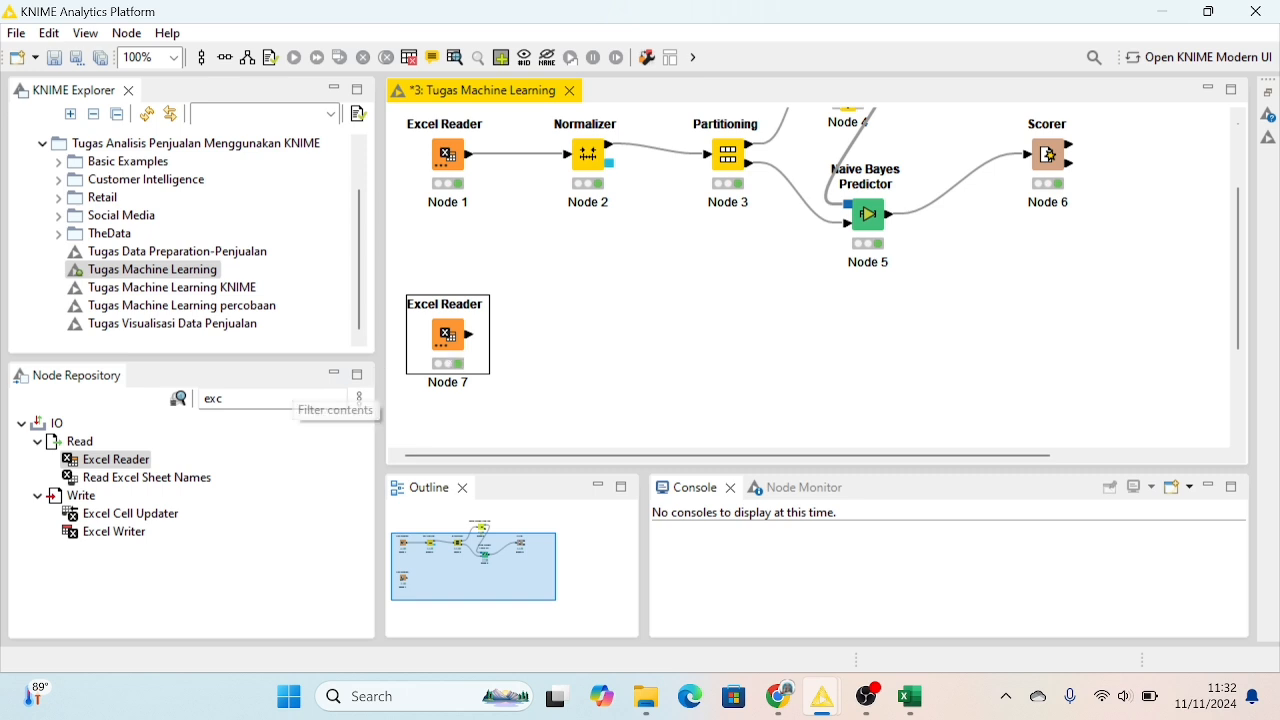
Search the node repository for "normal", add a Normalizer beside the second Excel Reader and connect the reader's output to it
click(300, 398)
key(BackSpace)
key(BackSpace)
key(BackSpace)
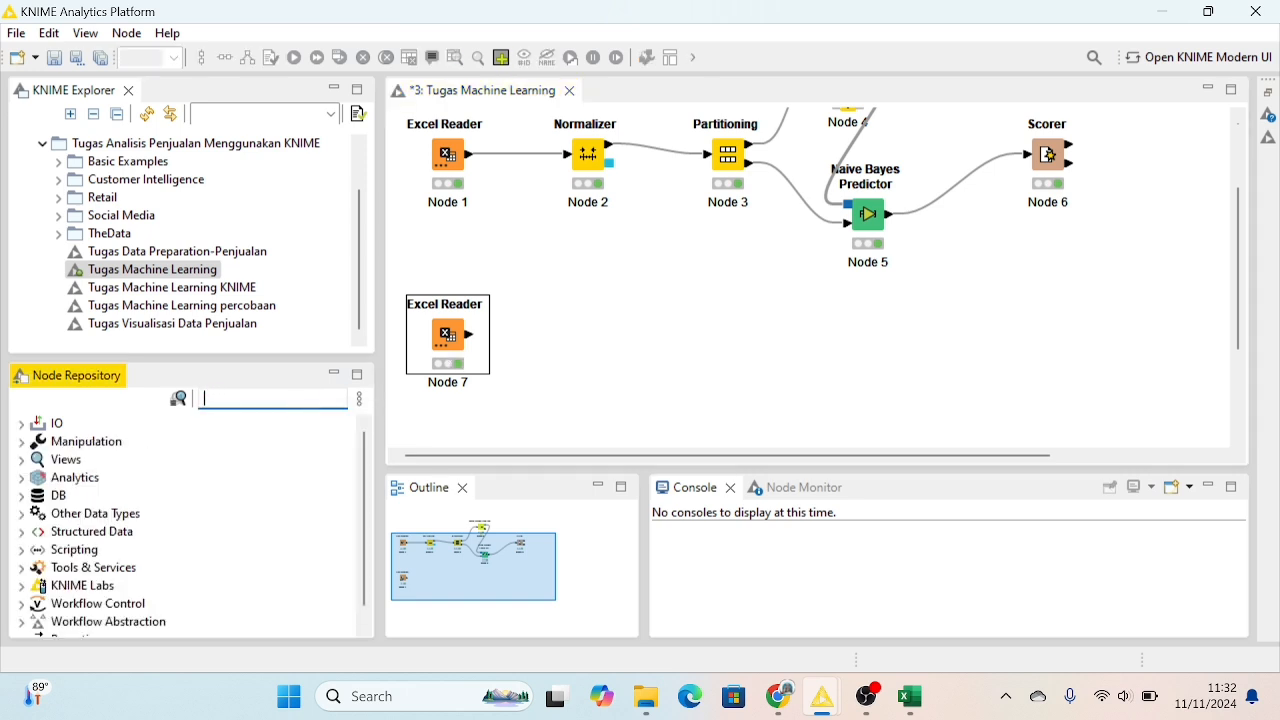
text(normal)
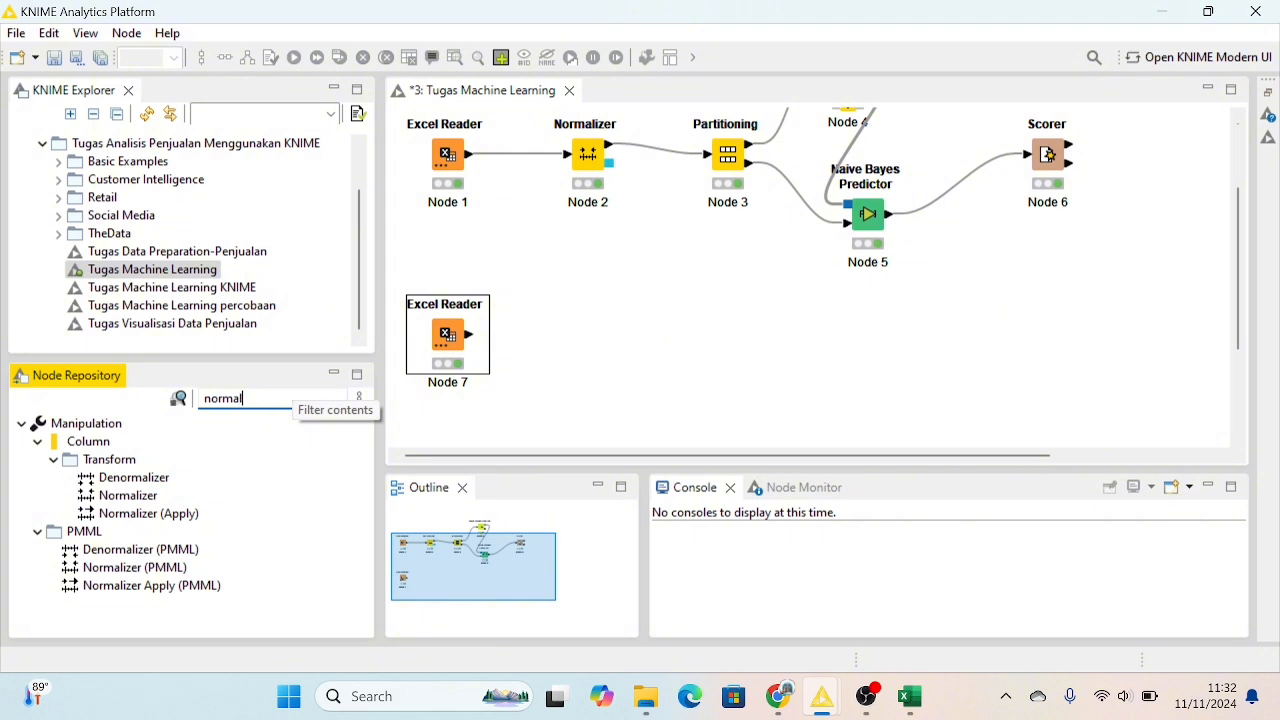
drag(128, 495, 637, 343)
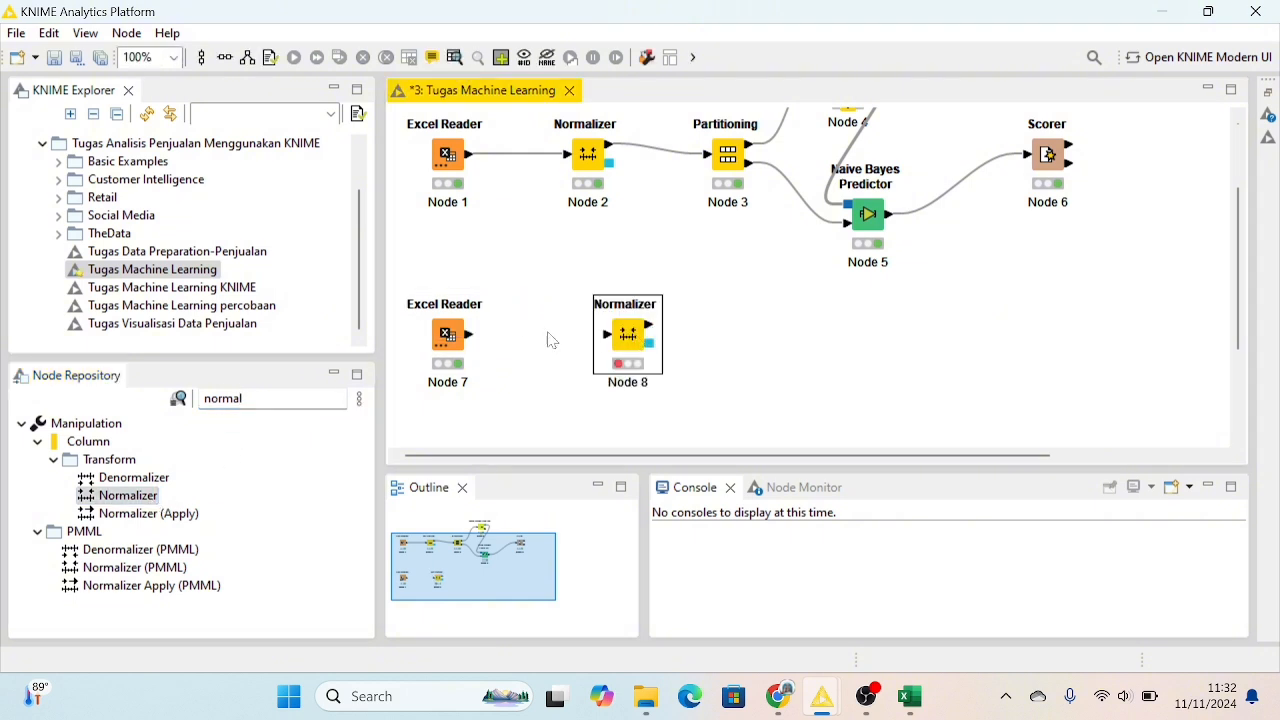
drag(474, 341, 617, 340)
Configure the new Normalizer to scale Total with Min-max from 0 to 1, and execute it
click(645, 345)
right_click(645, 345)
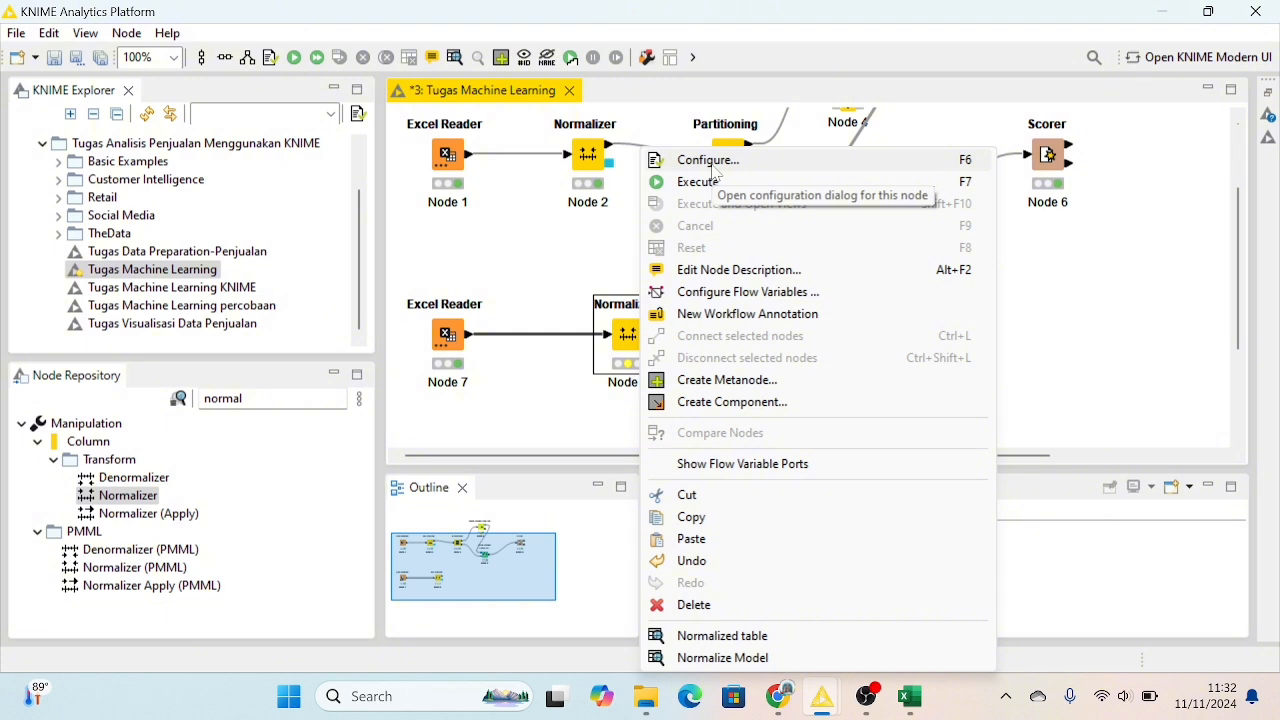
click(712, 165)
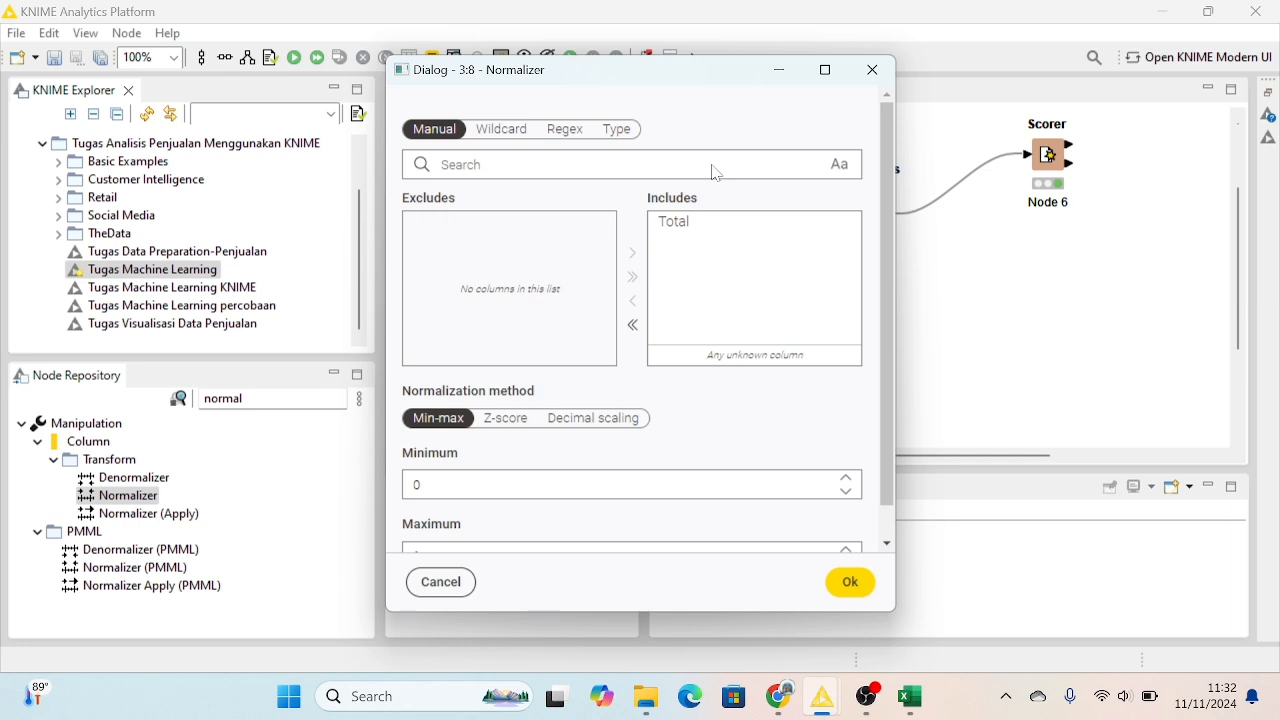
click(676, 236)
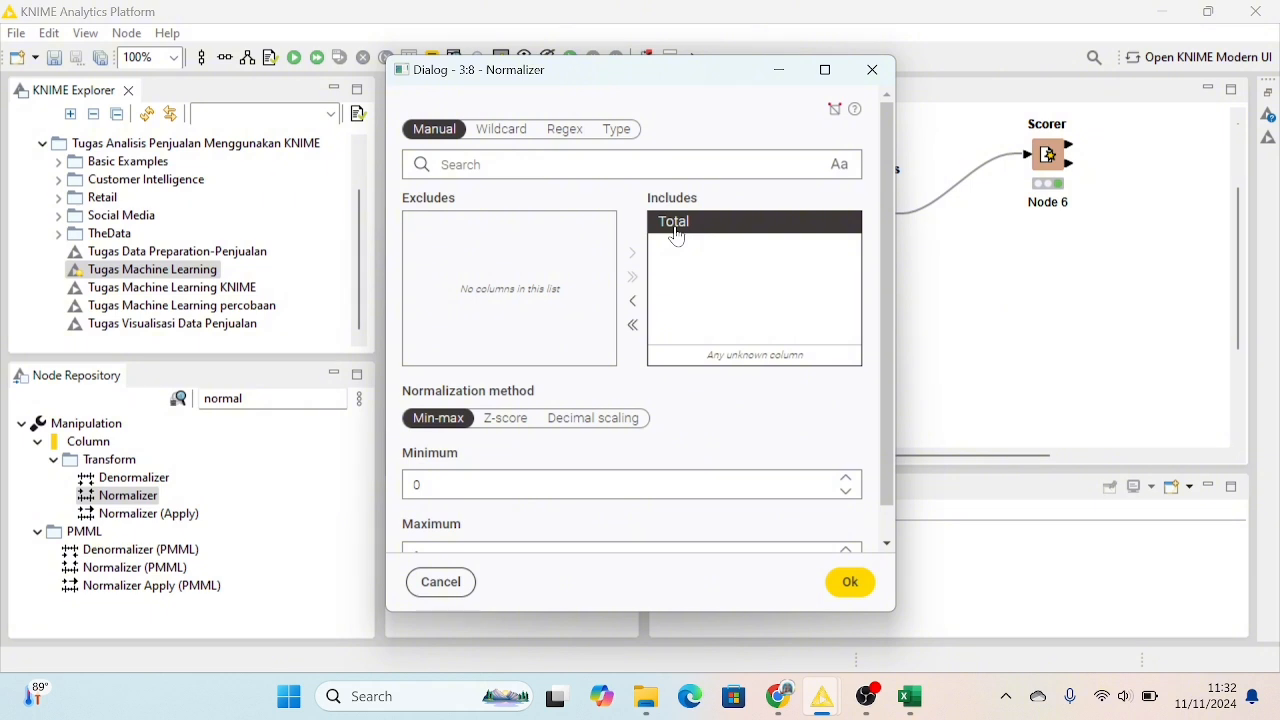
scroll(650, 340, down, 1)
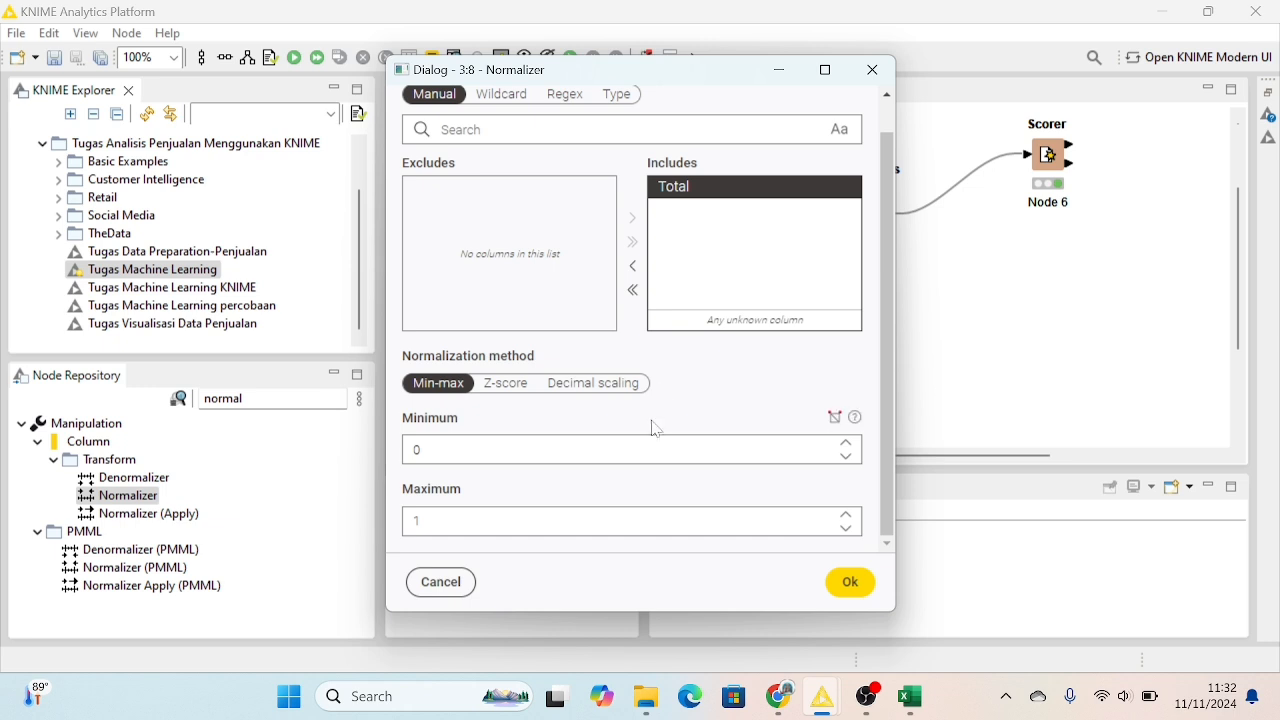
scroll(657, 363, up, 1)
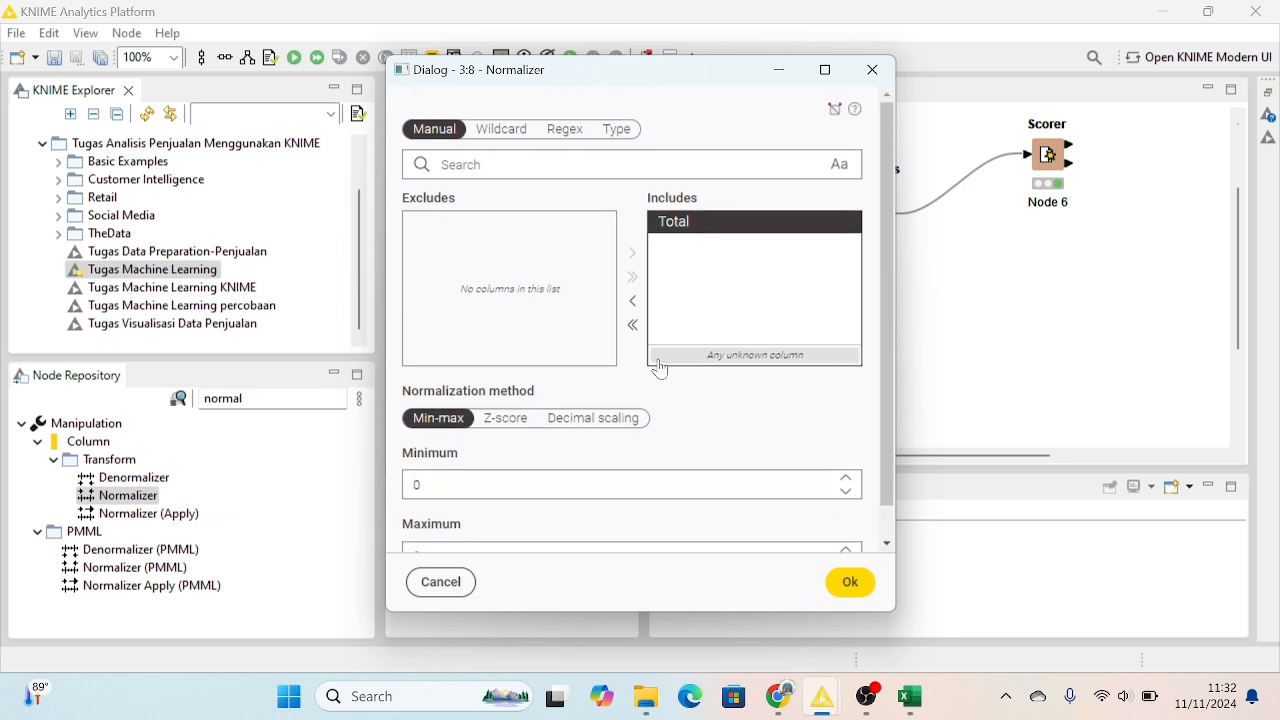
scroll(660, 366, down, 1)
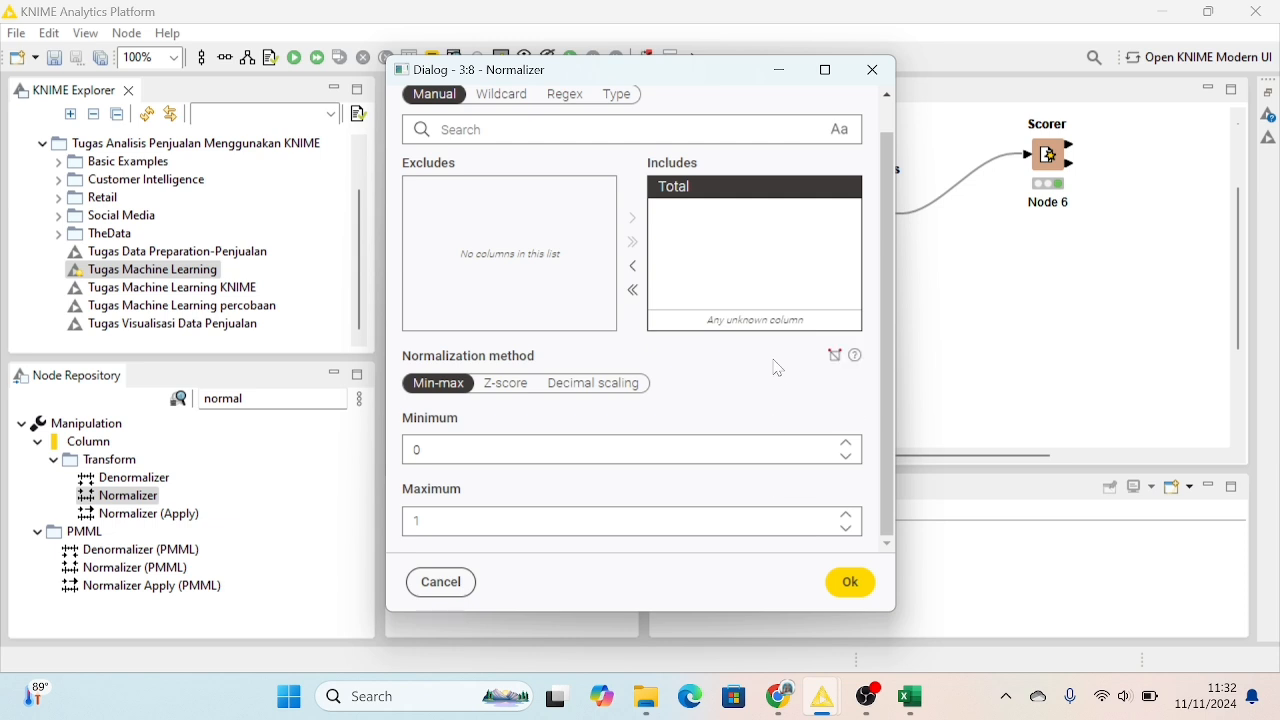
scroll(777, 368, up, 1)
scroll(777, 368, down, 1)
click(850, 584)
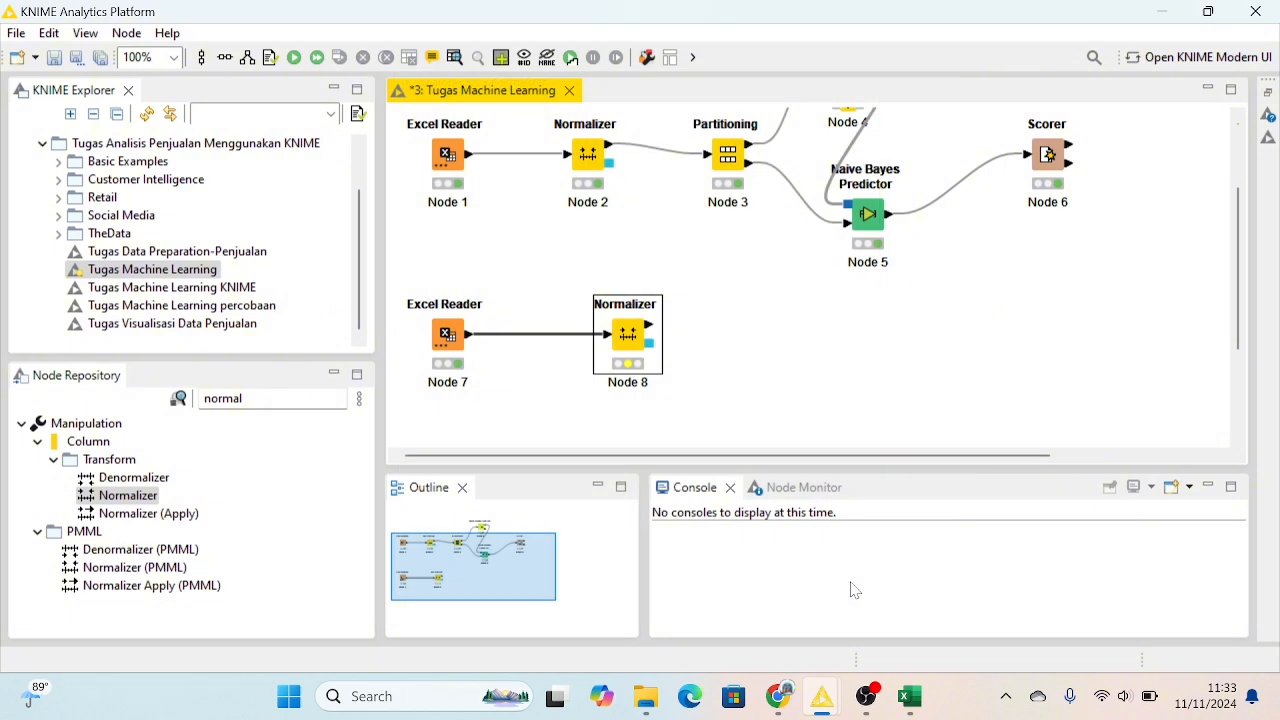
right_click(633, 341)
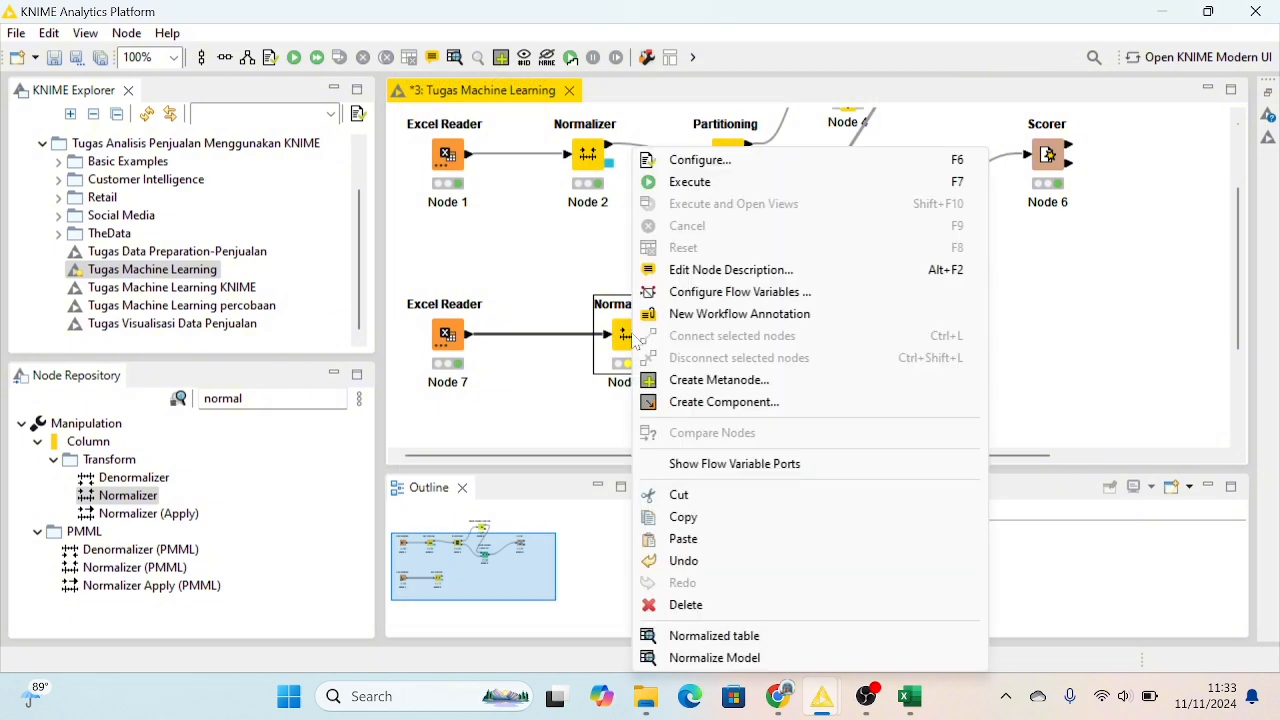
click(682, 182)
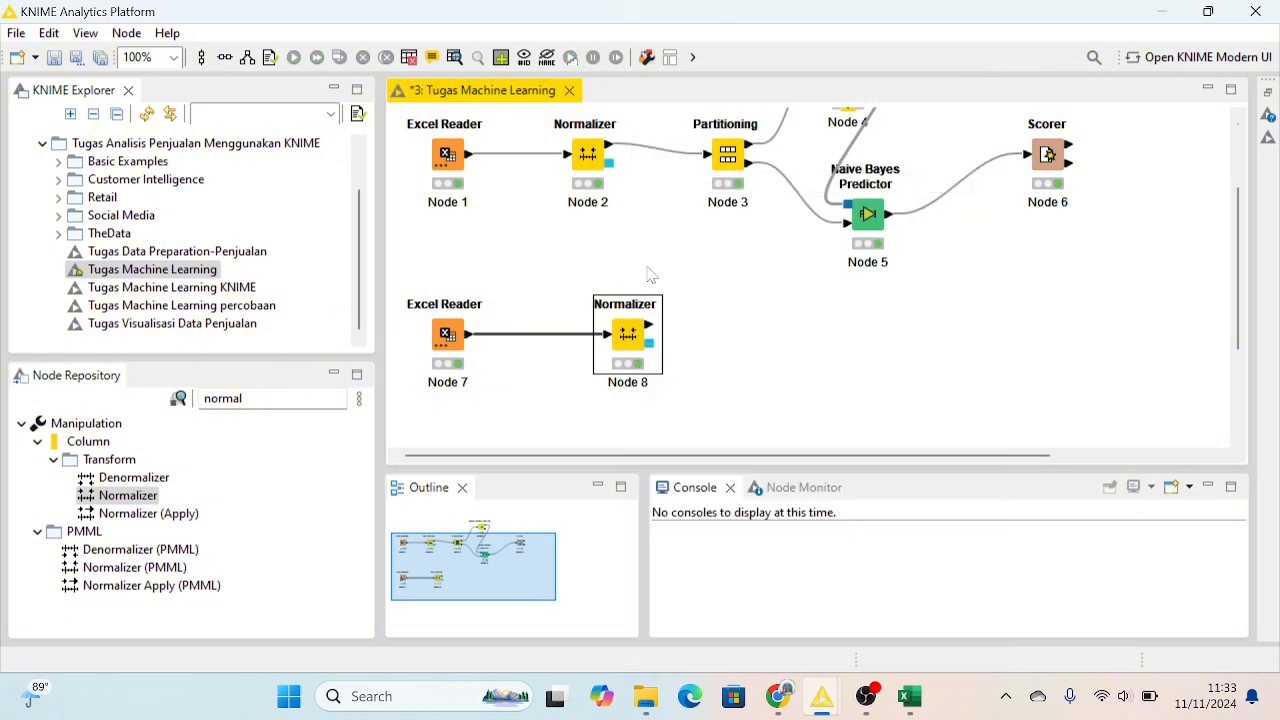
Examine the new Normalizer's output table, checking the scaled Total column across all rows
click(455, 57)
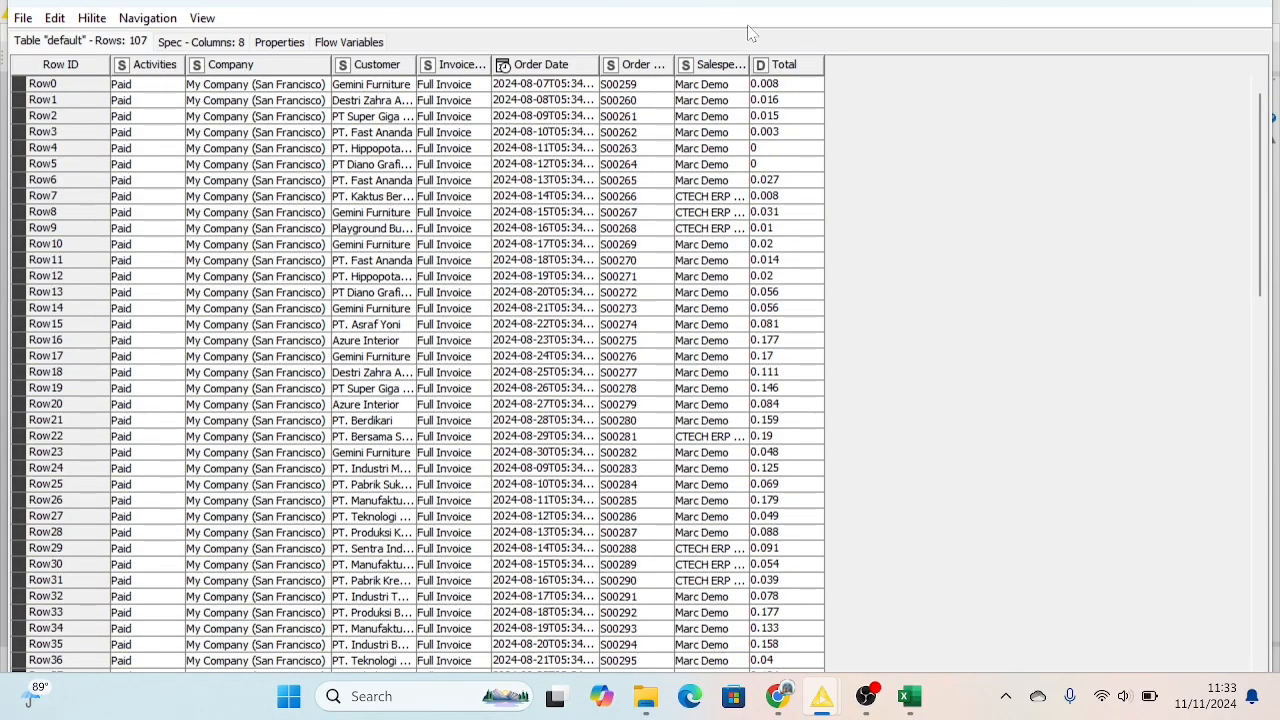
scroll(776, 515, down, 14)
scroll(776, 515, up, 14)
scroll(776, 515, down, 6)
scroll(772, 484, up, 6)
scroll(790, 390, down, 20)
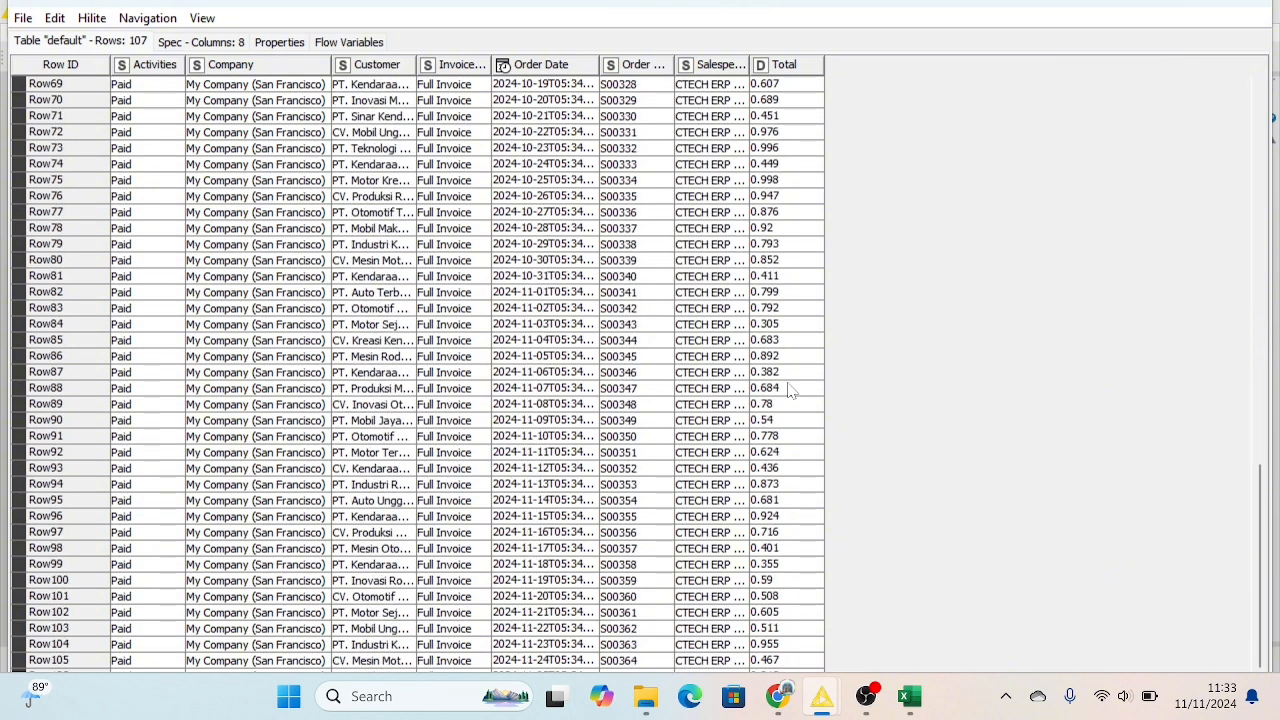
scroll(790, 390, up, 20)
mouse_move(866, 700)
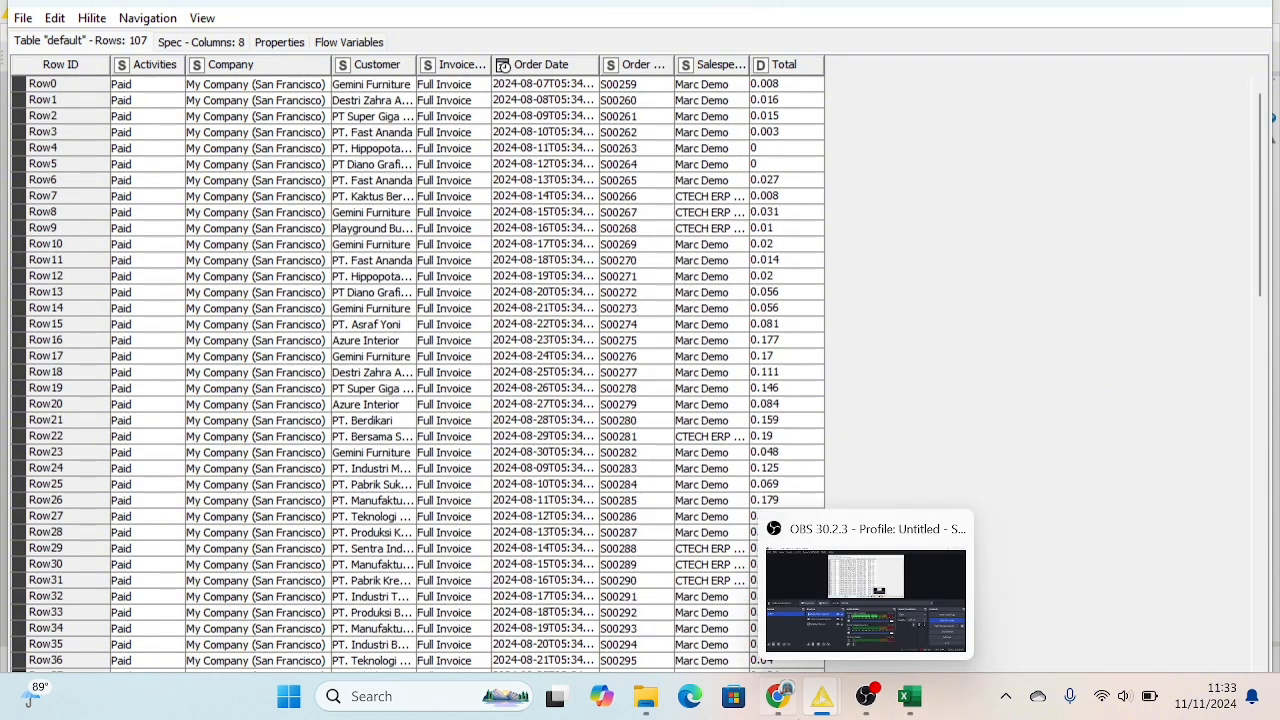
mouse_move(822, 696)
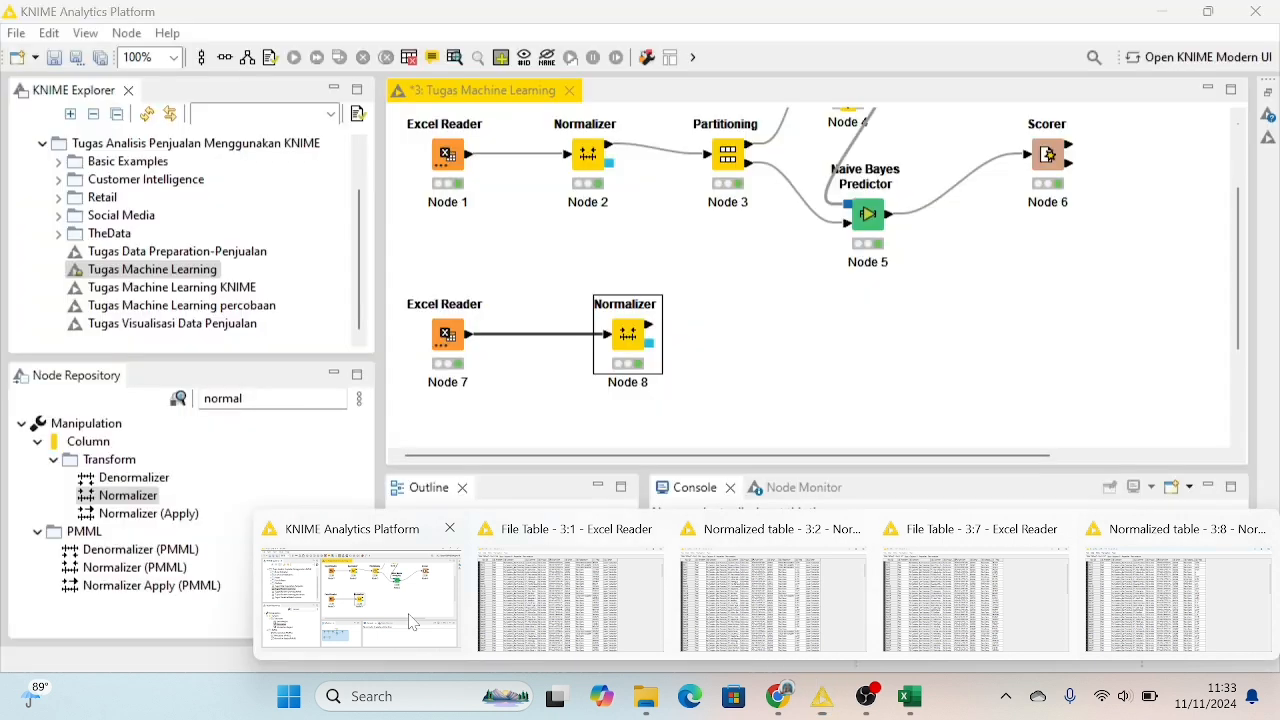
Return to the workflow and move the second Normalizer below the Scorer and the second Excel Reader below the Partitioning node
click(410, 622)
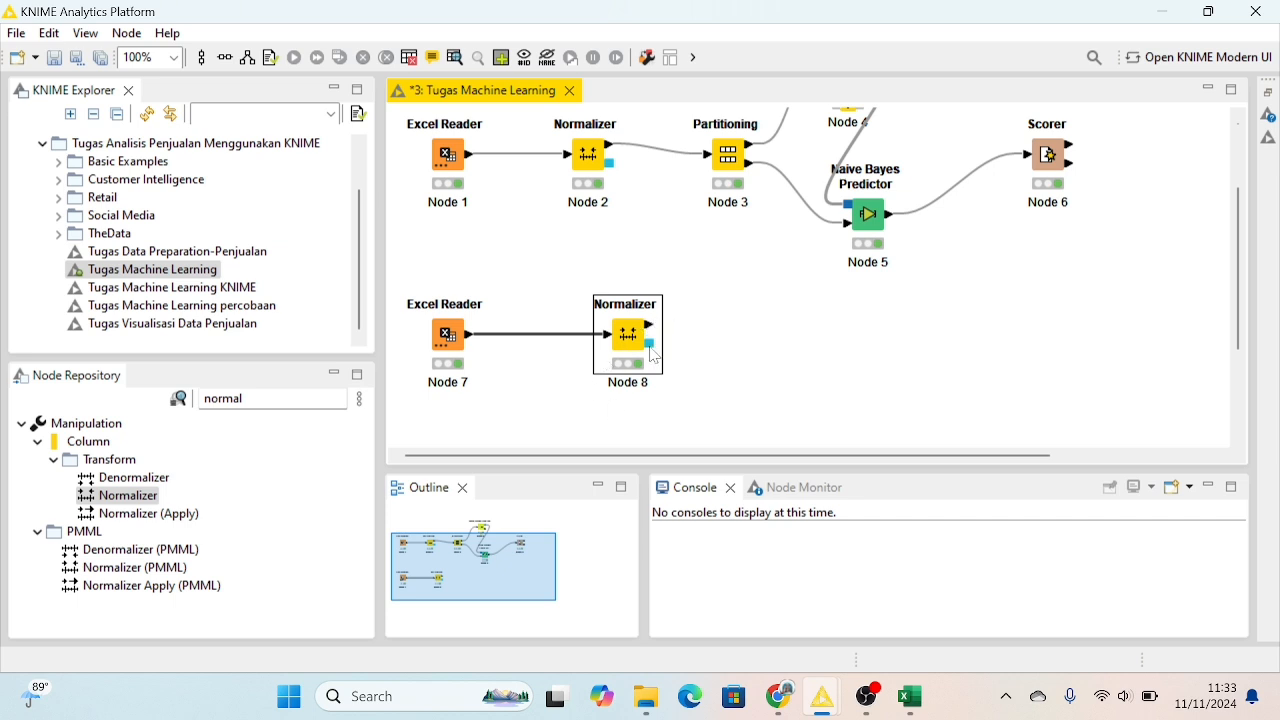
mouse_move(653, 354)
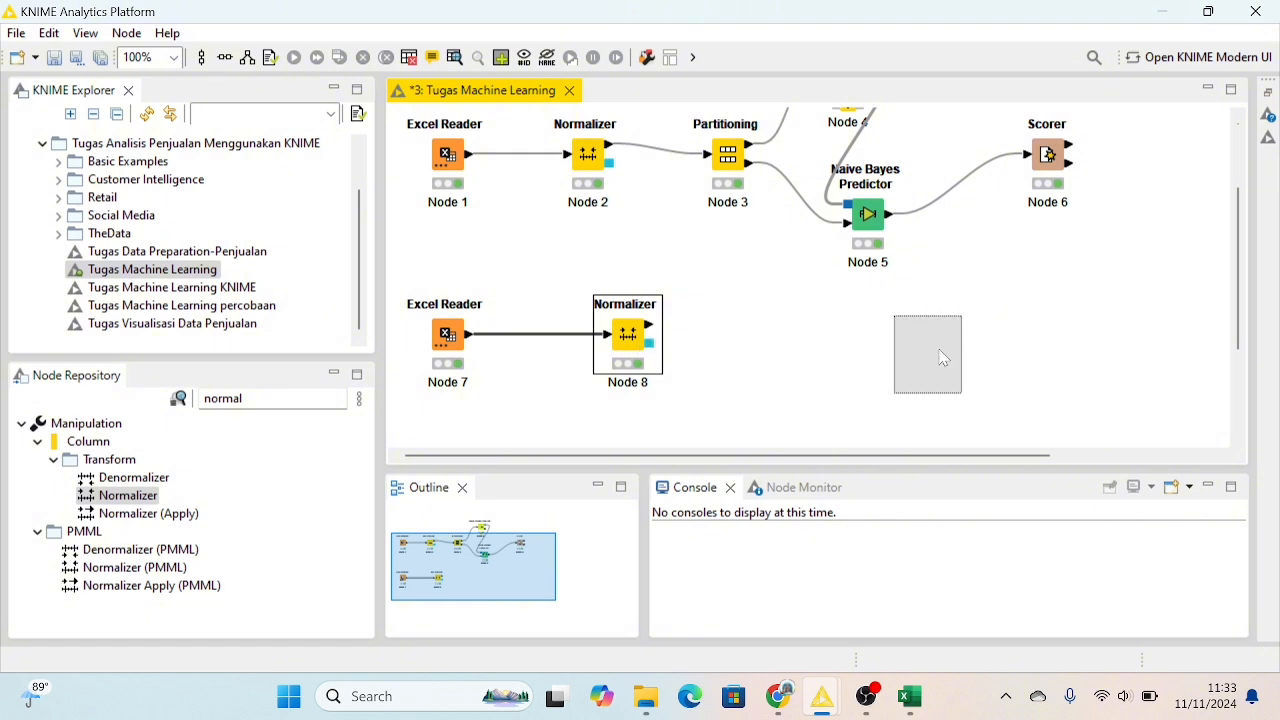
drag(940, 358, 1022, 340)
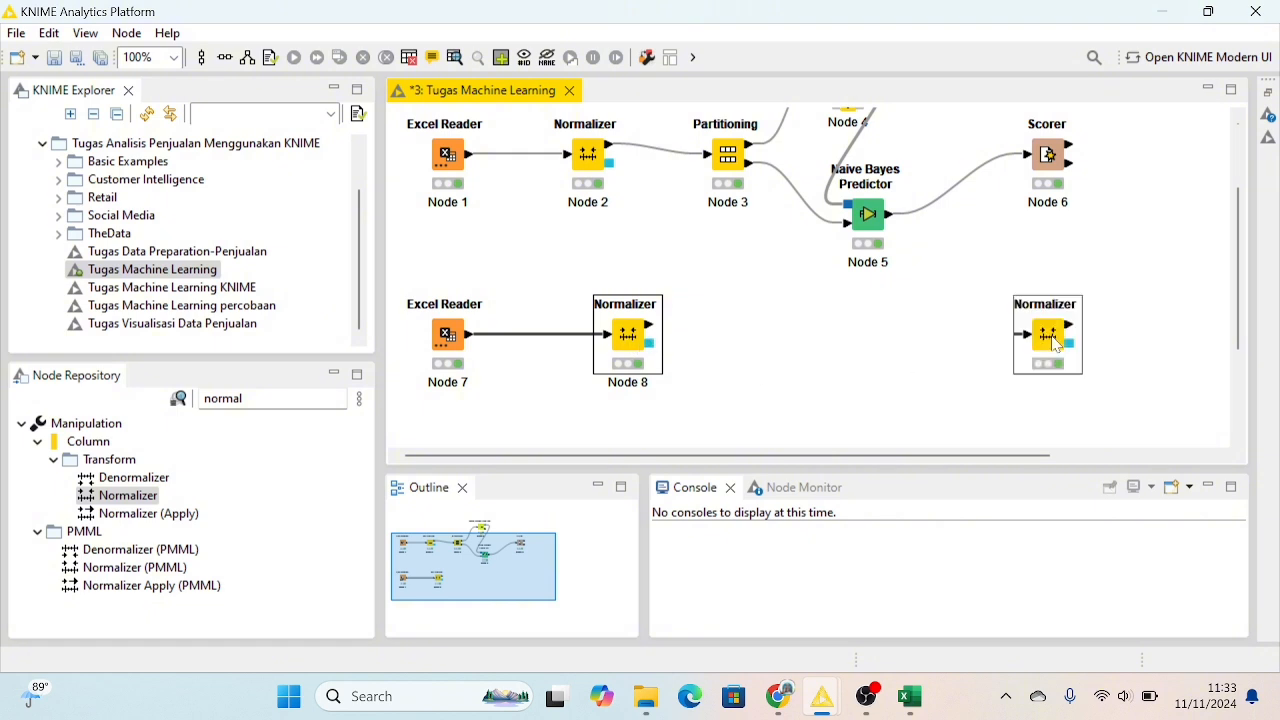
click(465, 338)
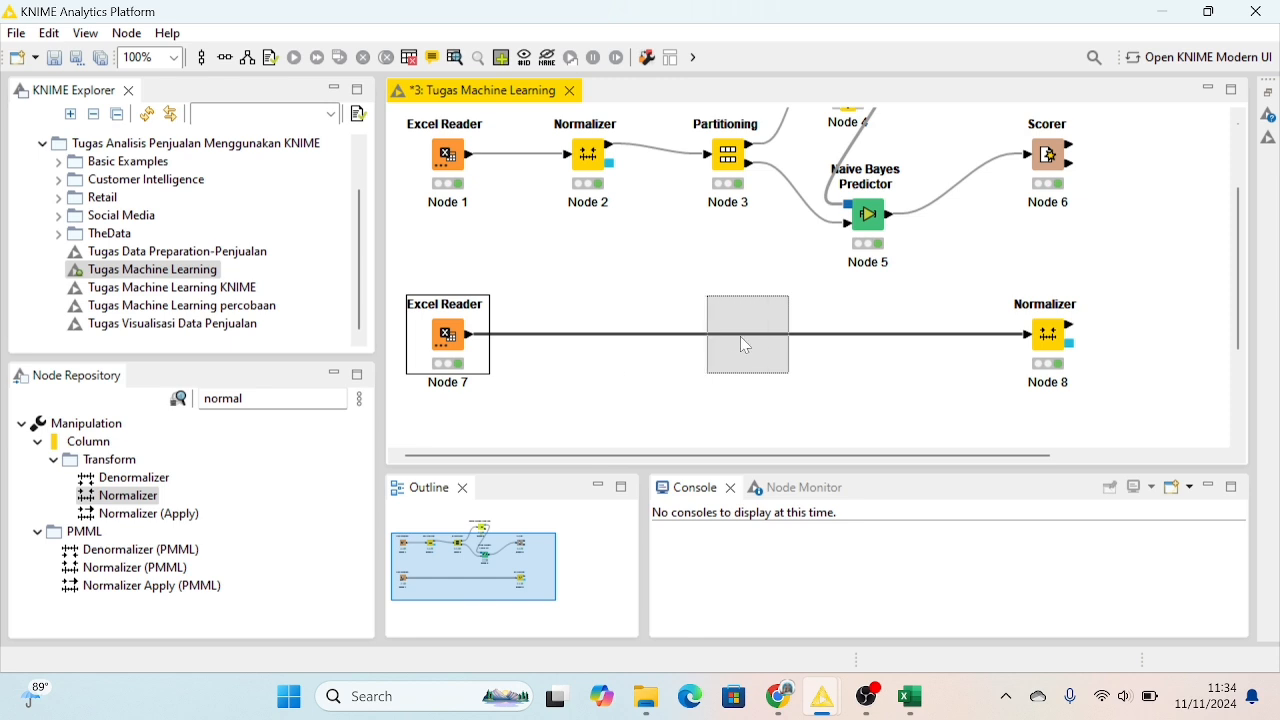
drag(818, 350, 745, 334)
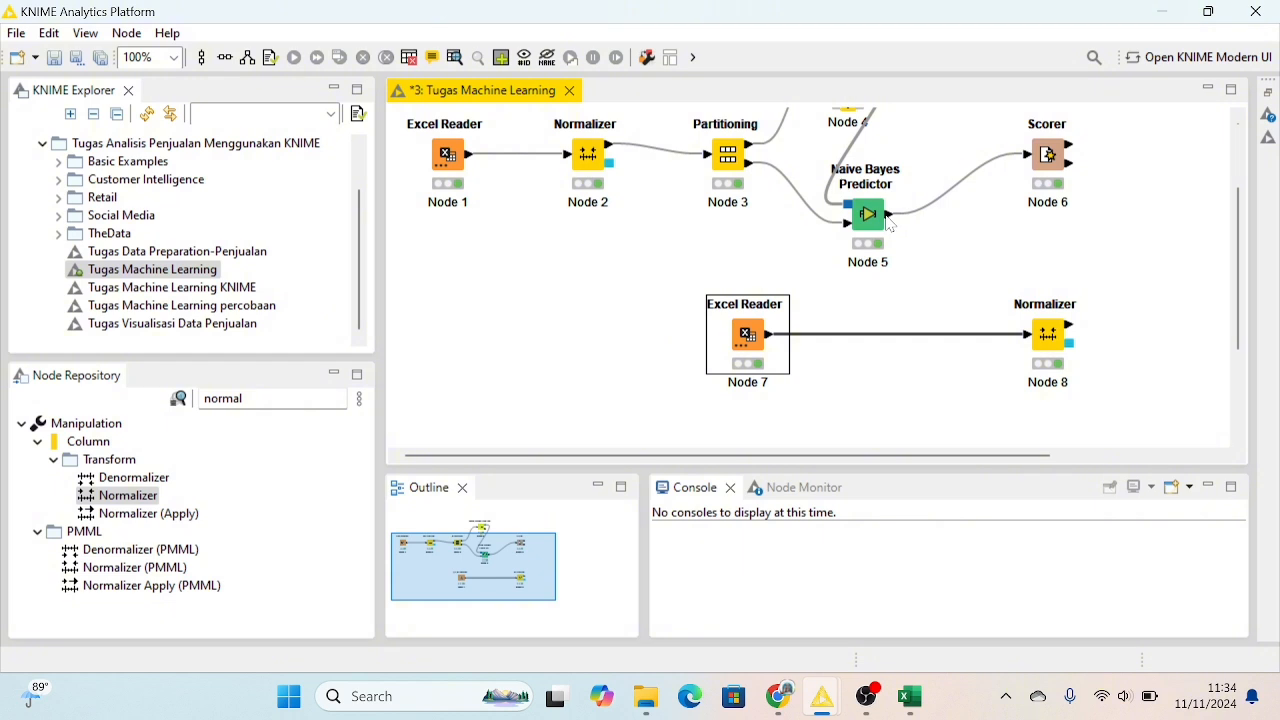
mouse_move(888, 221)
drag(888, 221, 1022, 340)
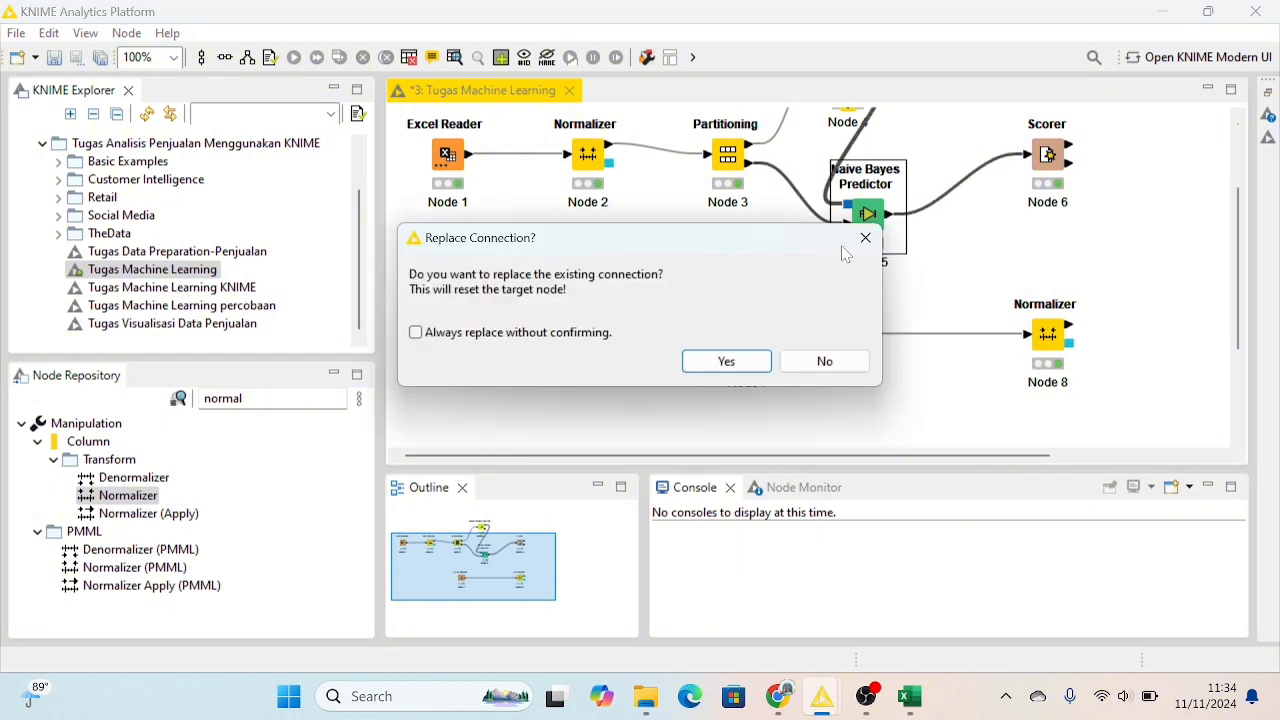
click(854, 239)
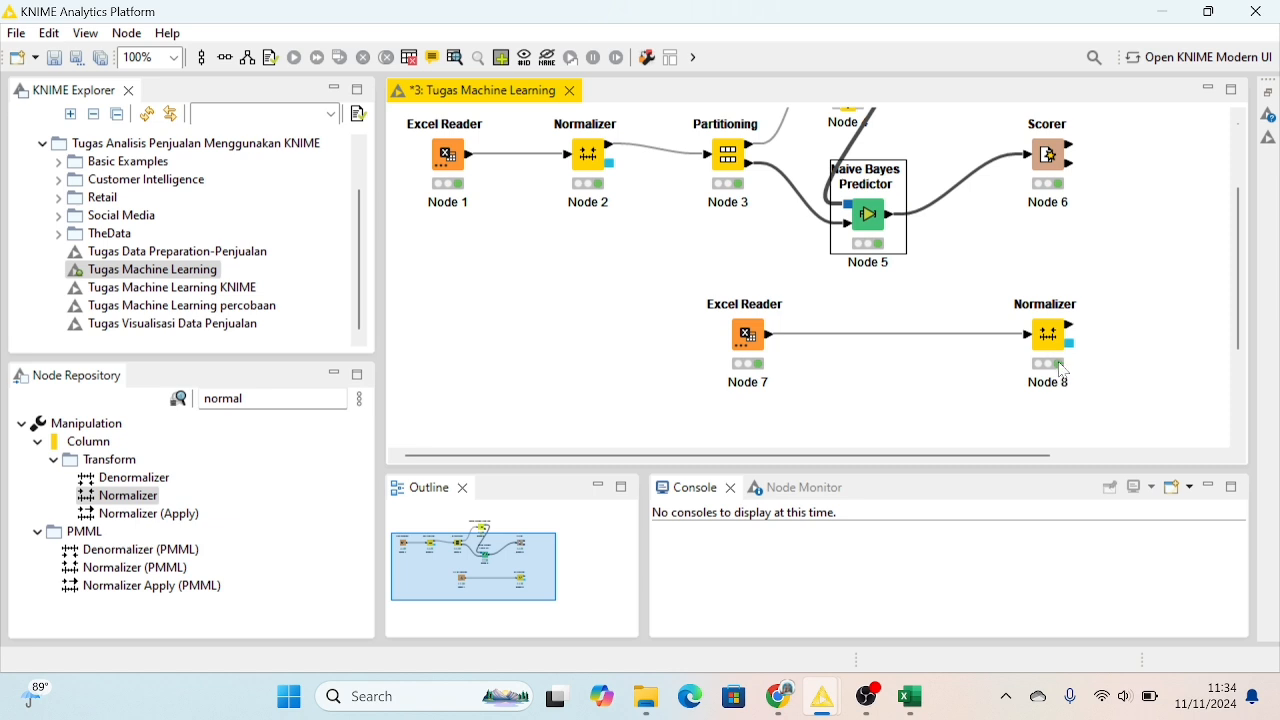
Reposition the second Excel Reader below the first Normalizer and the second Normalizer below the Partitioning node
drag(1055, 340, 1080, 293)
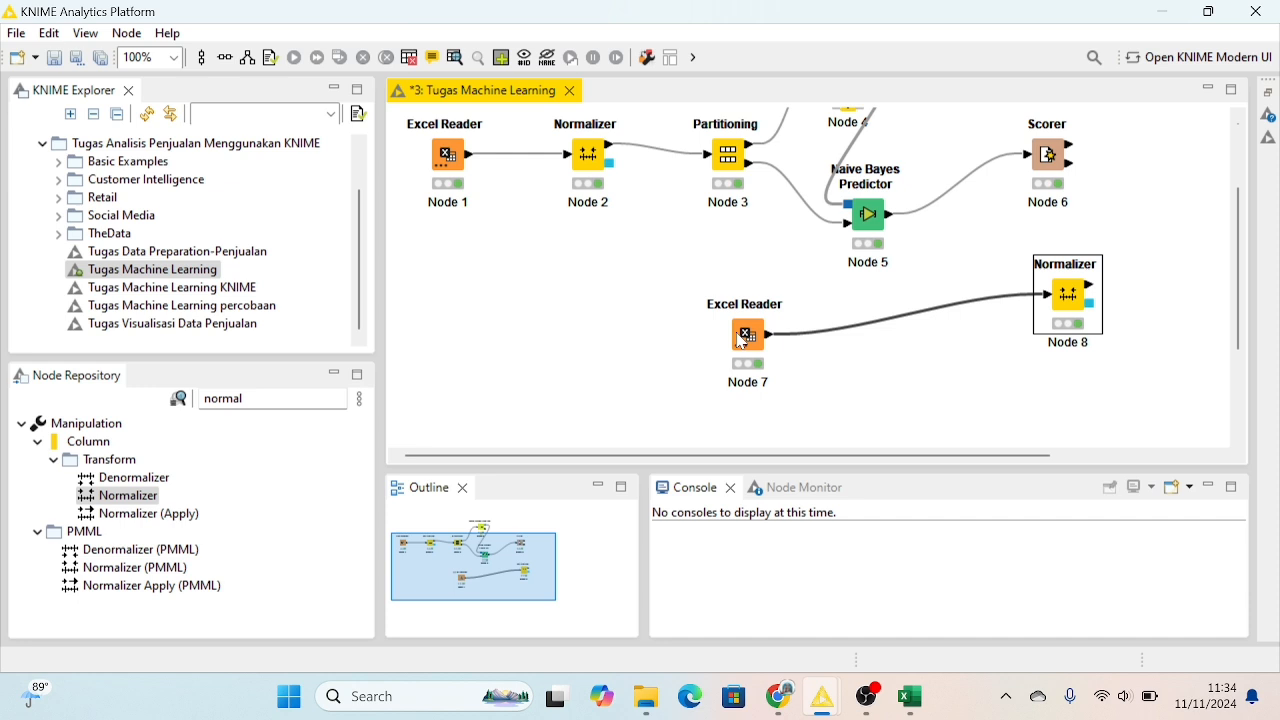
drag(741, 341, 568, 325)
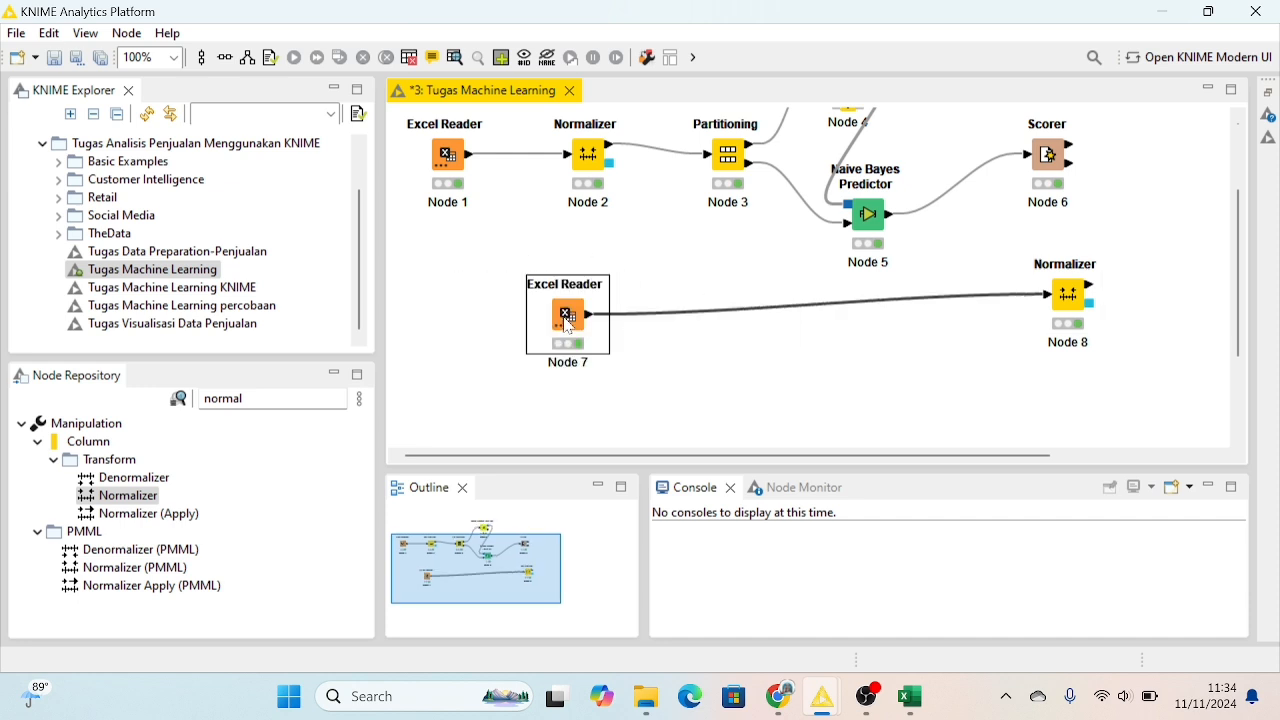
drag(1068, 294, 751, 334)
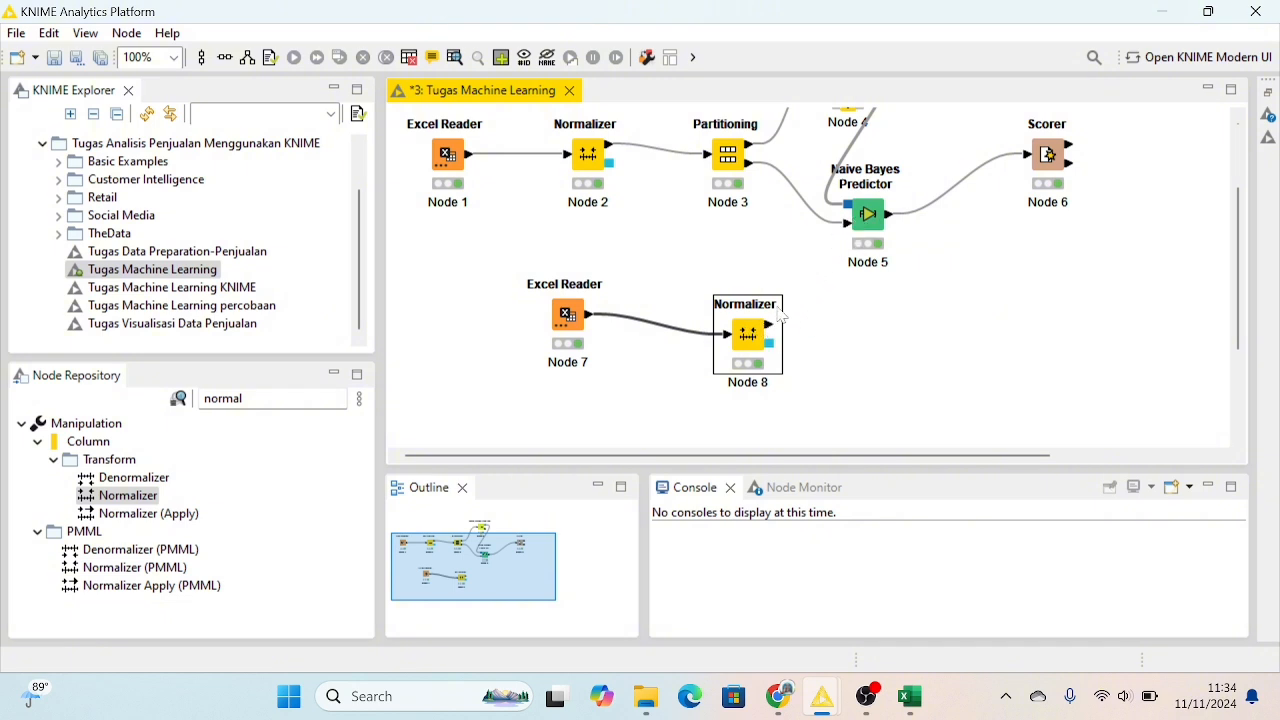
Connect the second Normalizer's table output to the Naive Bayes Predictor's data input, replacing the existing connection, and execute the predictor
drag(777, 323, 853, 223)
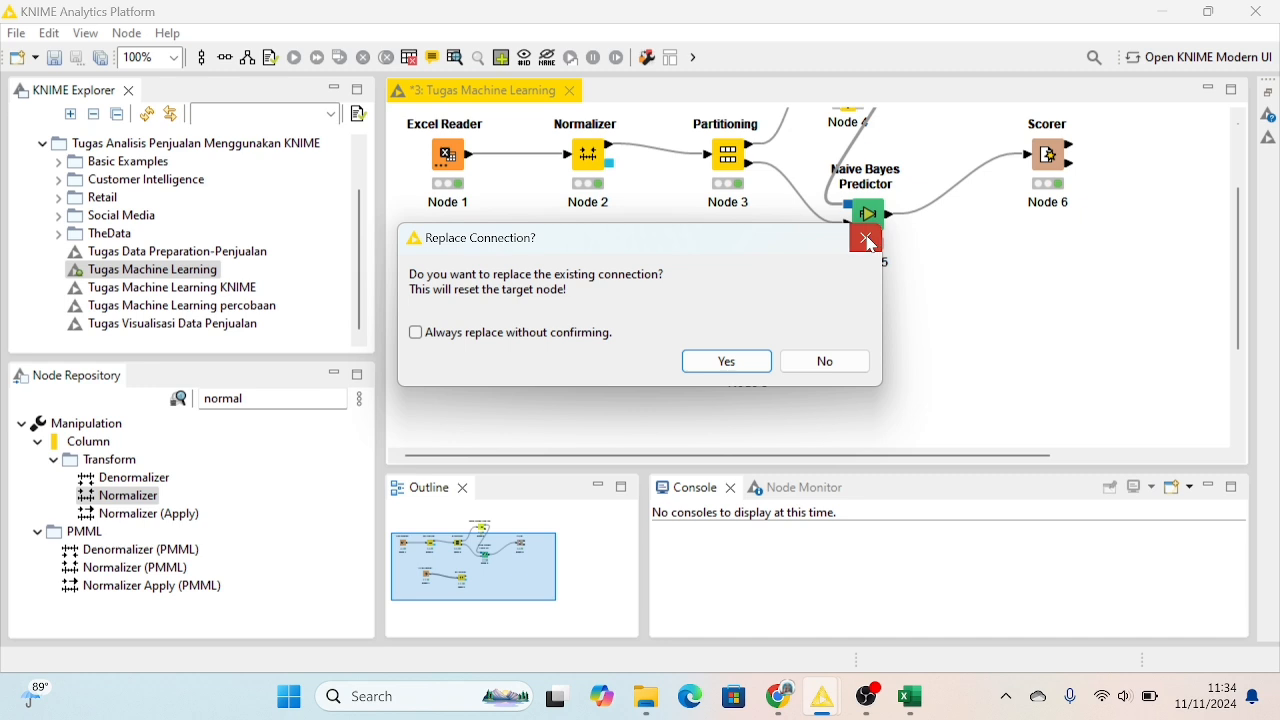
click(868, 240)
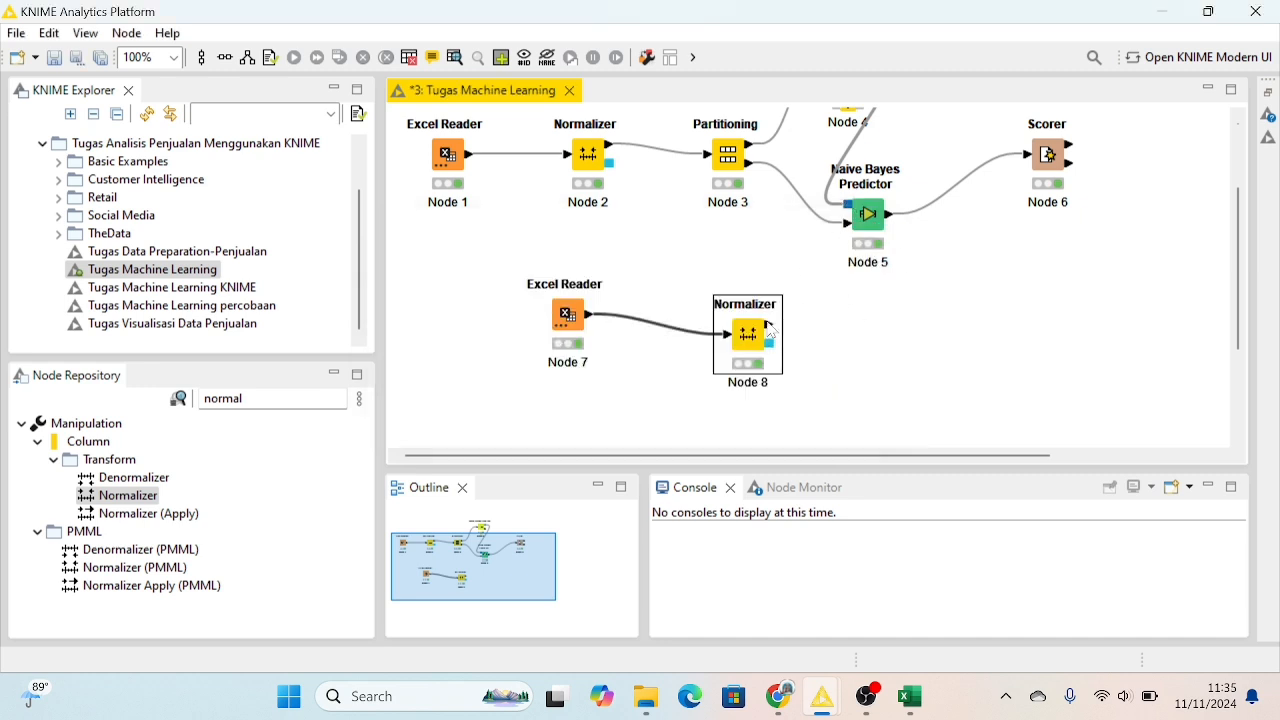
drag(770, 332, 851, 227)
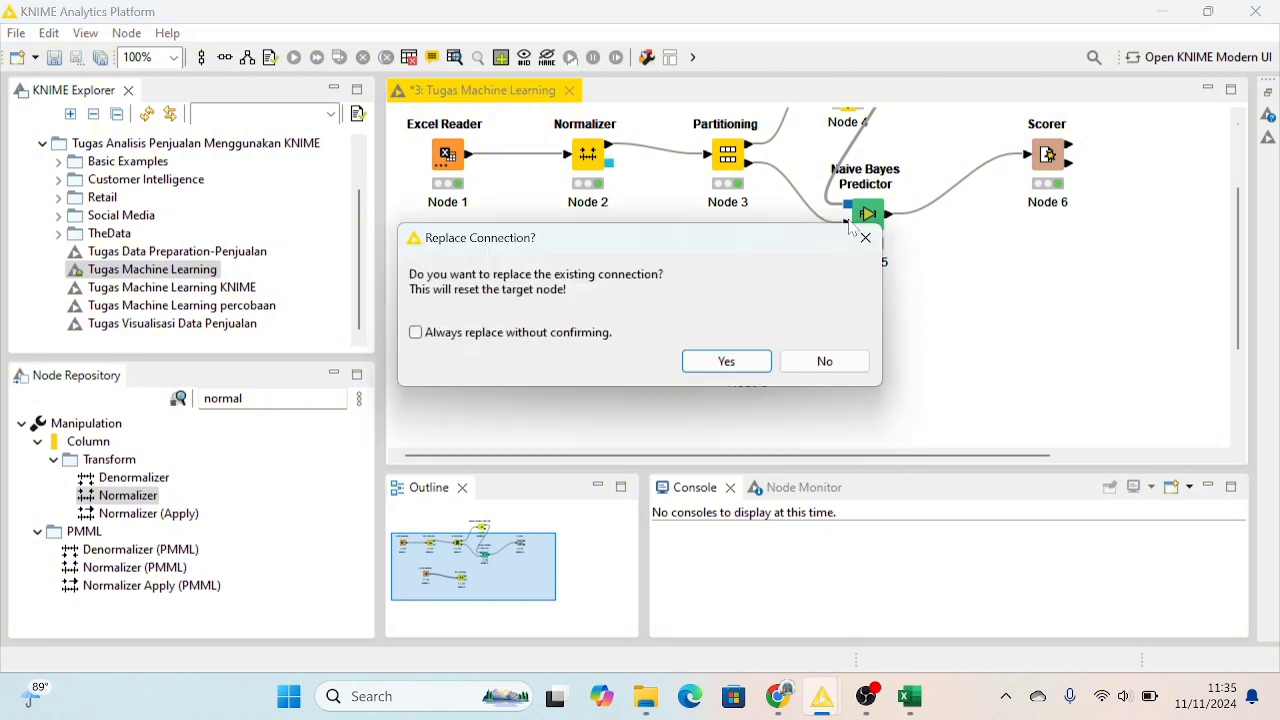
click(727, 362)
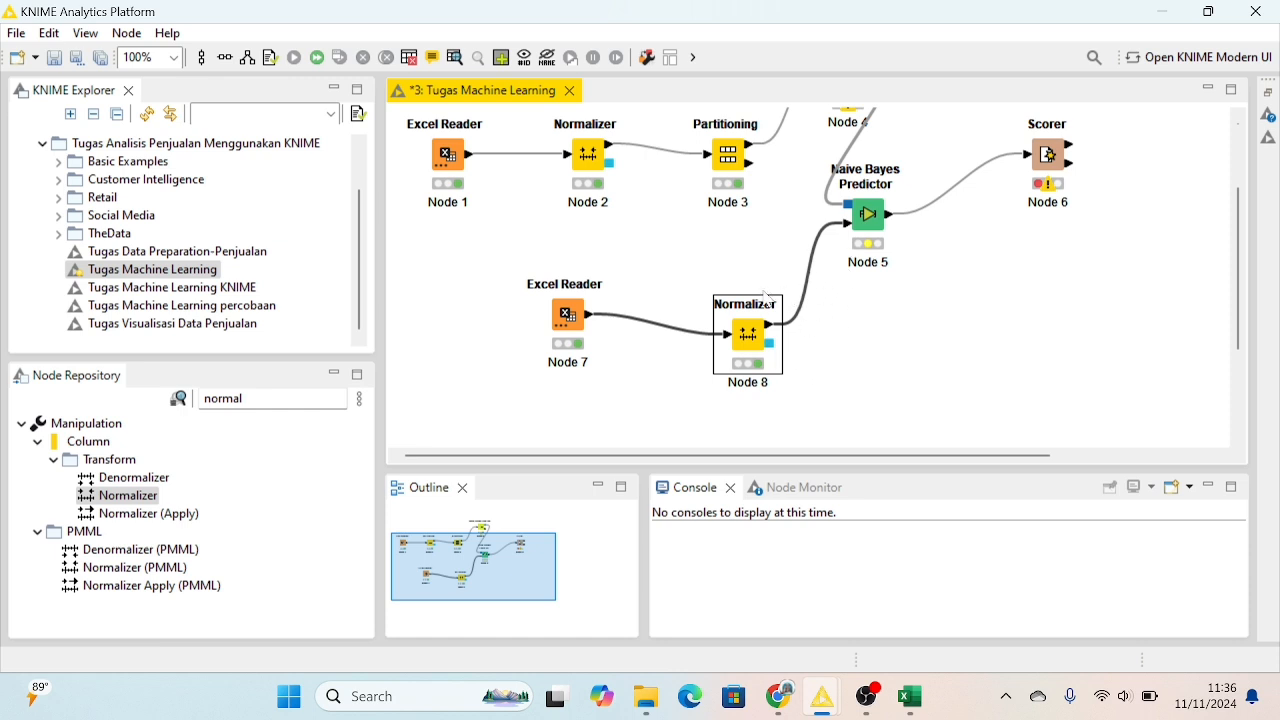
click(872, 219)
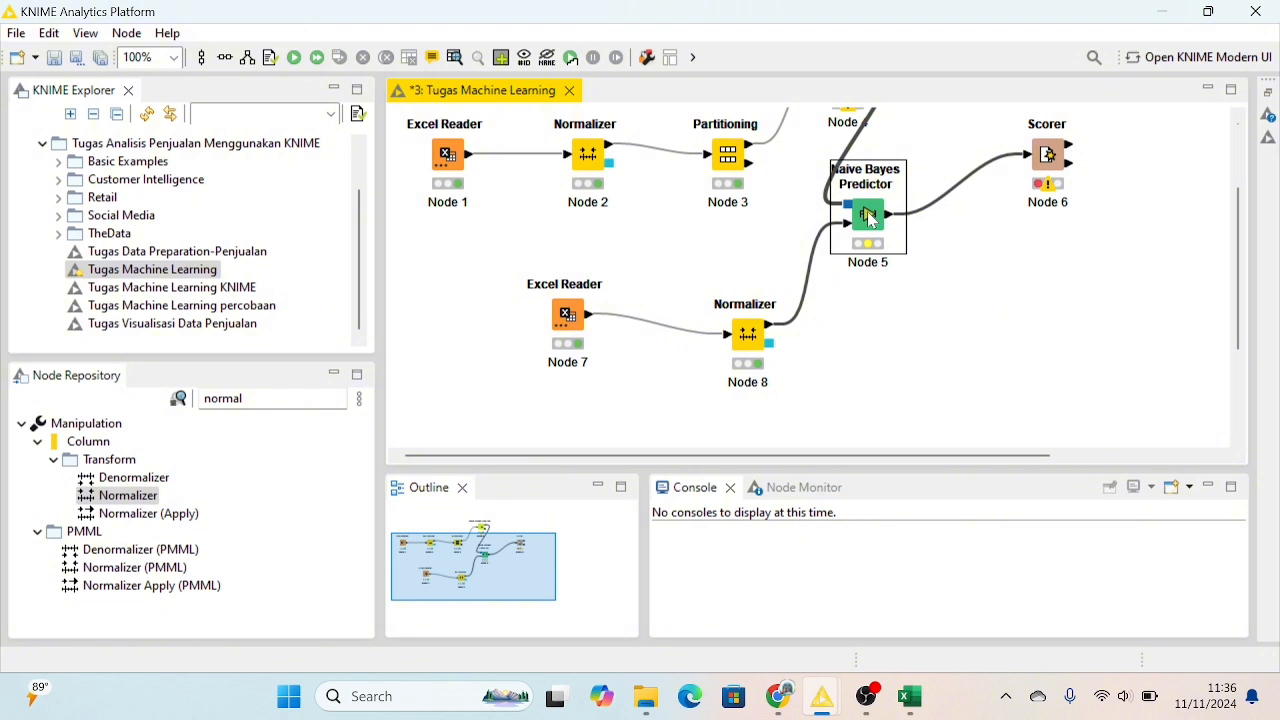
right_click(868, 219)
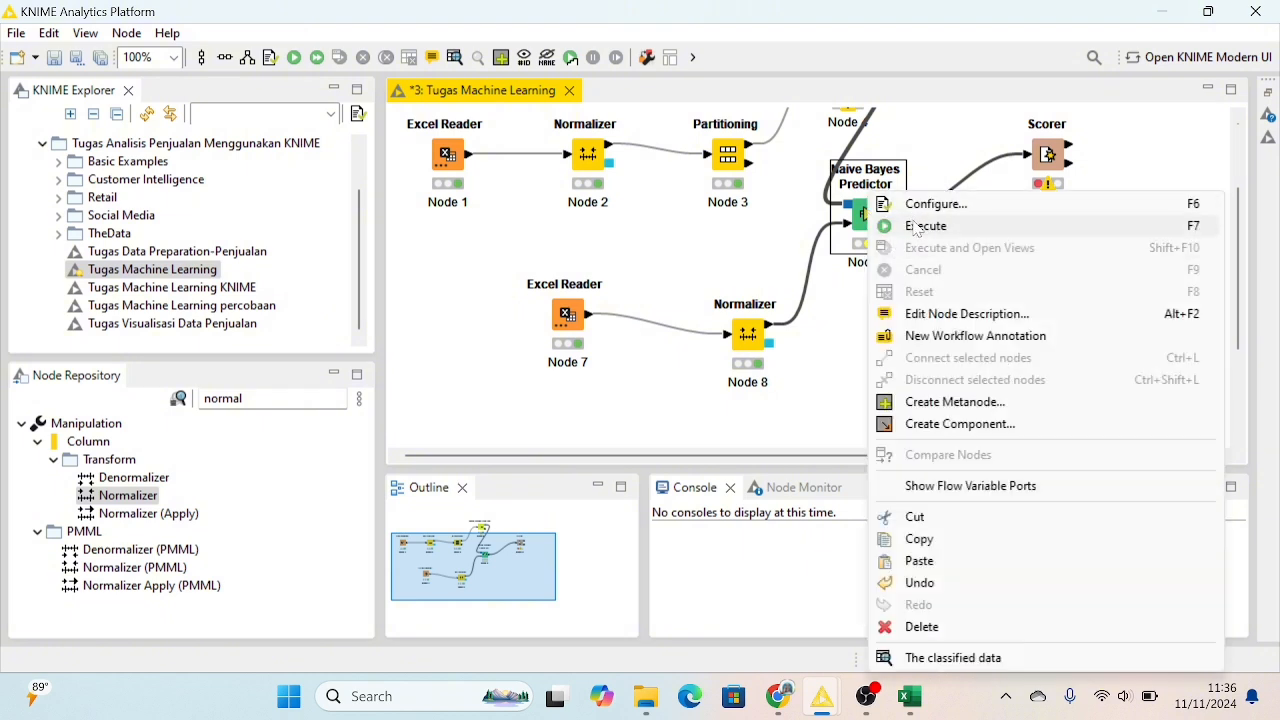
click(918, 228)
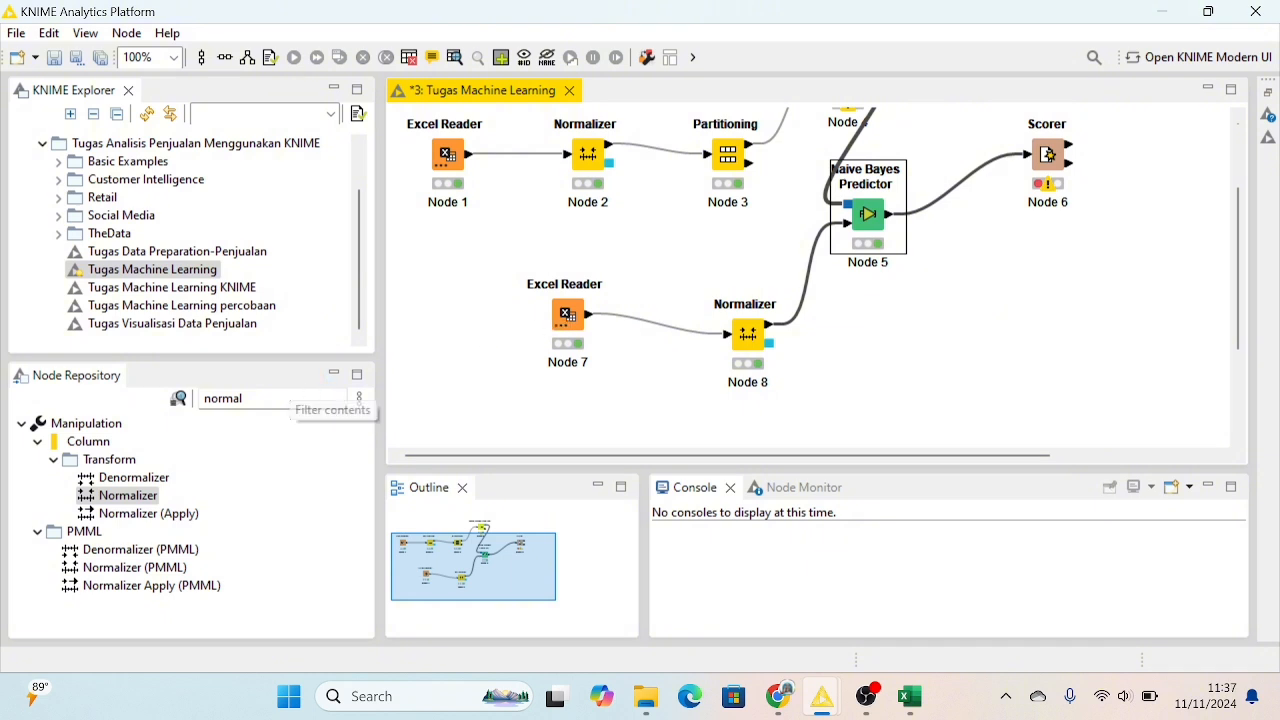
Search the node repository for "deno" and add a Denormalizer to the workflow below the Scorer
click(293, 405)
key(BackSpace)
key(BackSpace)
key(BackSpace)
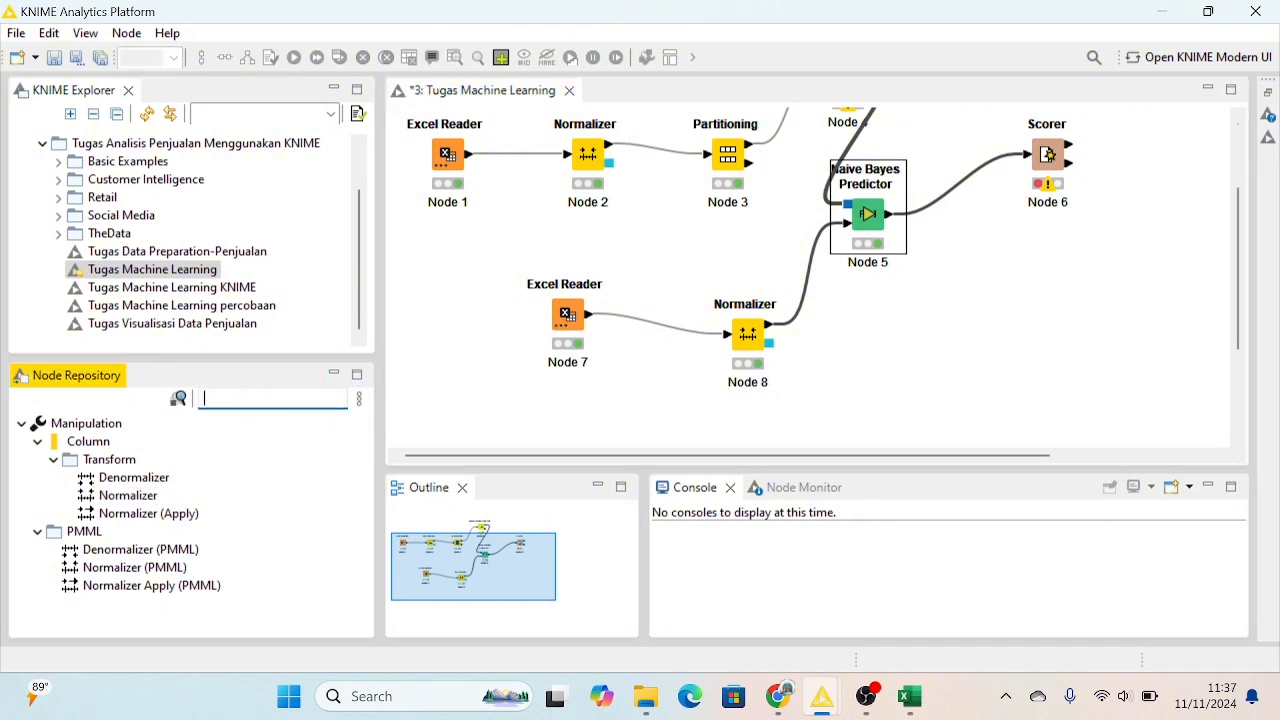
text(dr)
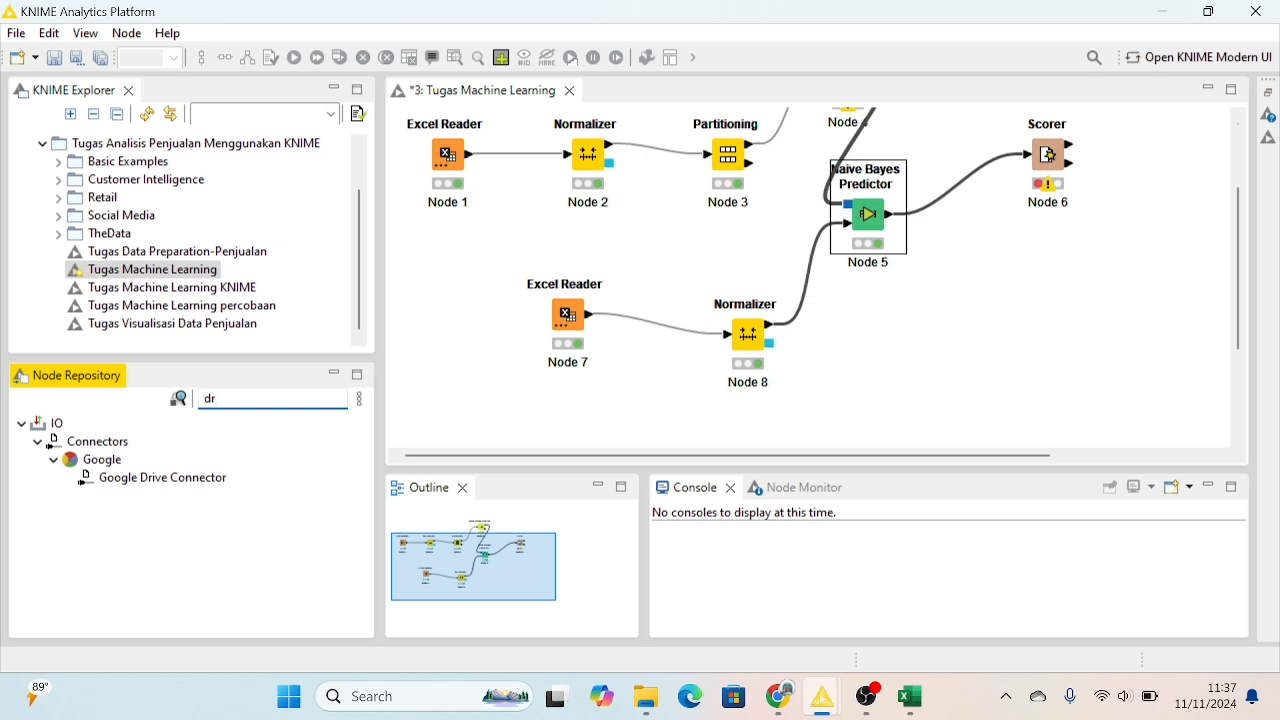
text(n)
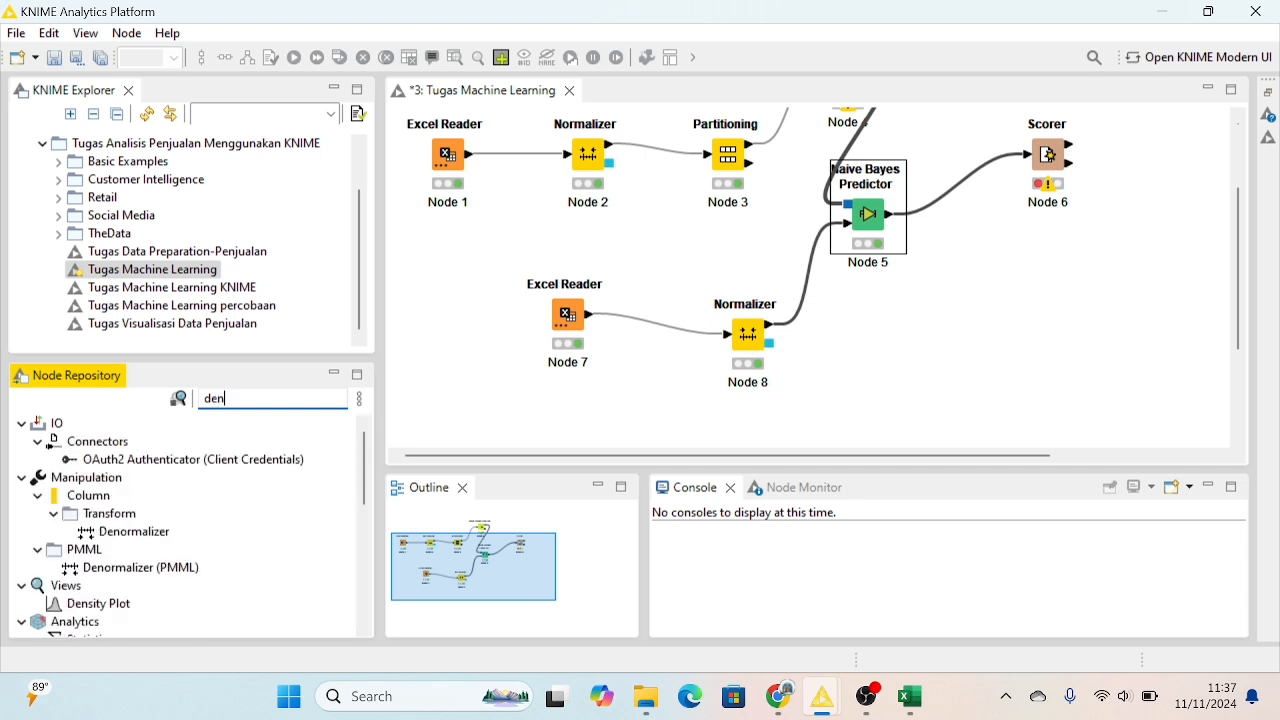
text(om)
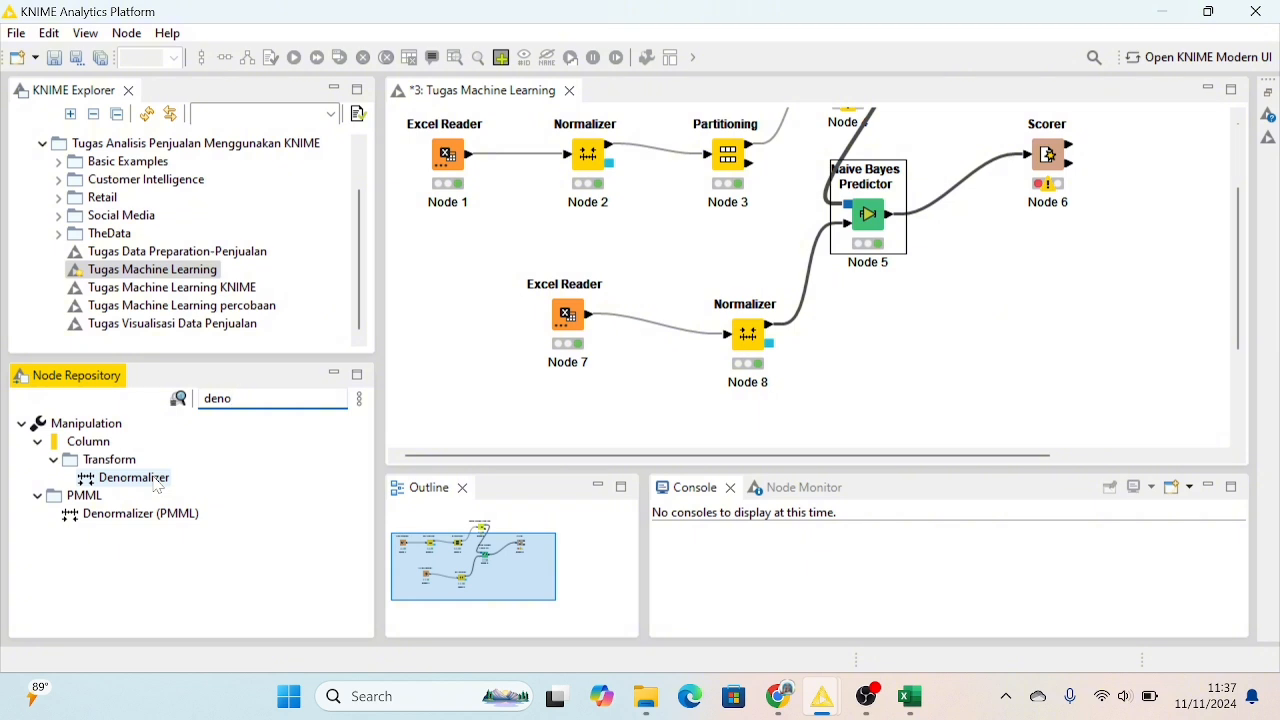
drag(157, 486, 1104, 363)
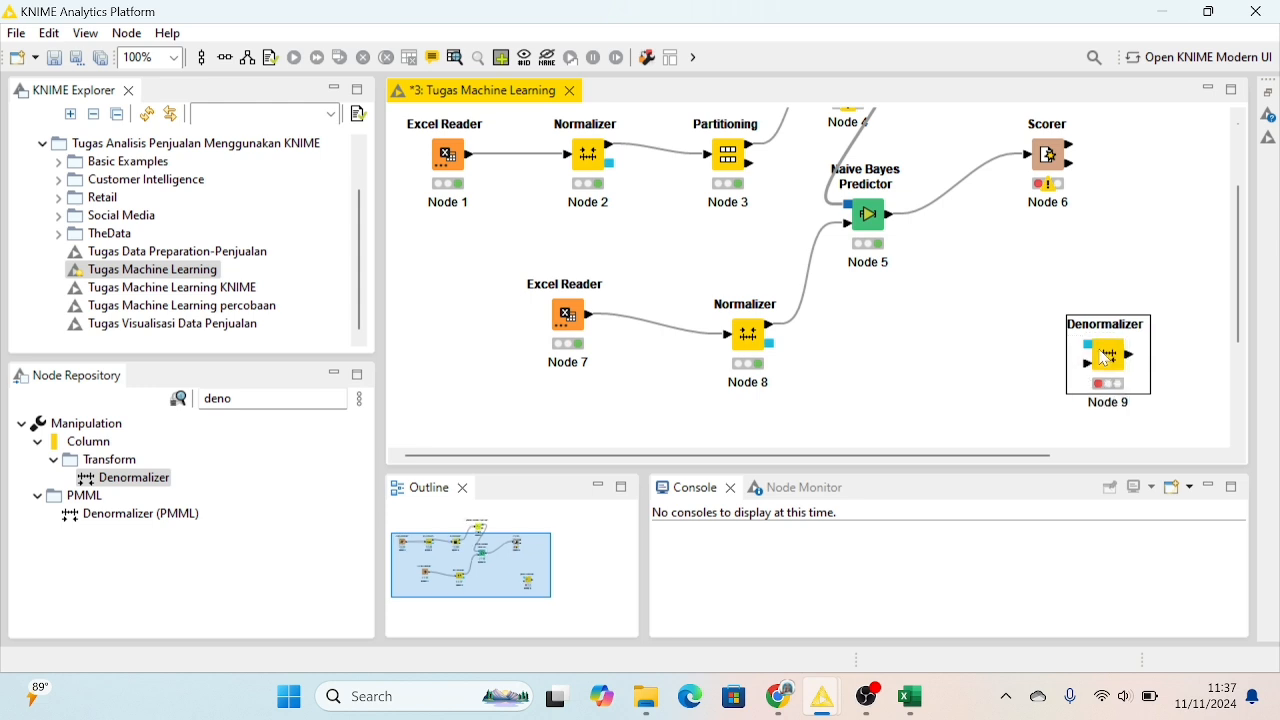
Connect the second Normalizer's model output and the Naive Bayes Predictor's output to the Denormalizer, and execute it
scroll(975, 327, right, 3)
scroll(975, 327, up, 1)
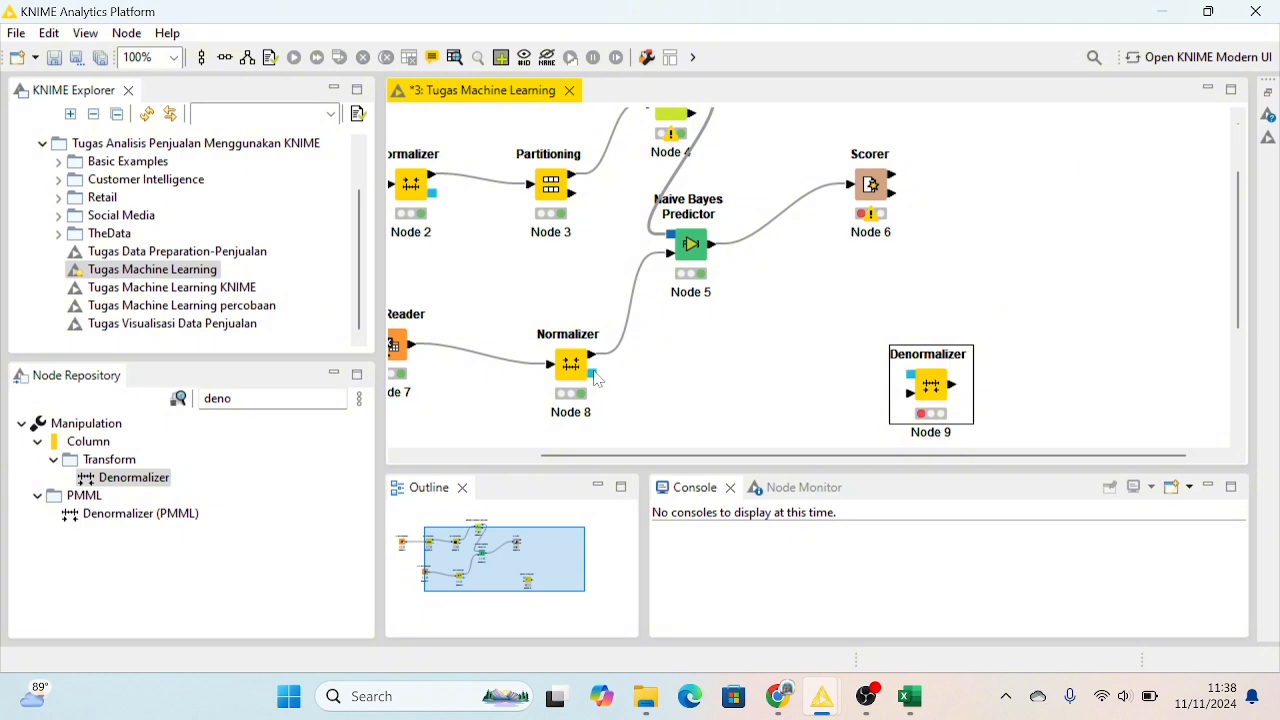
drag(597, 378, 930, 390)
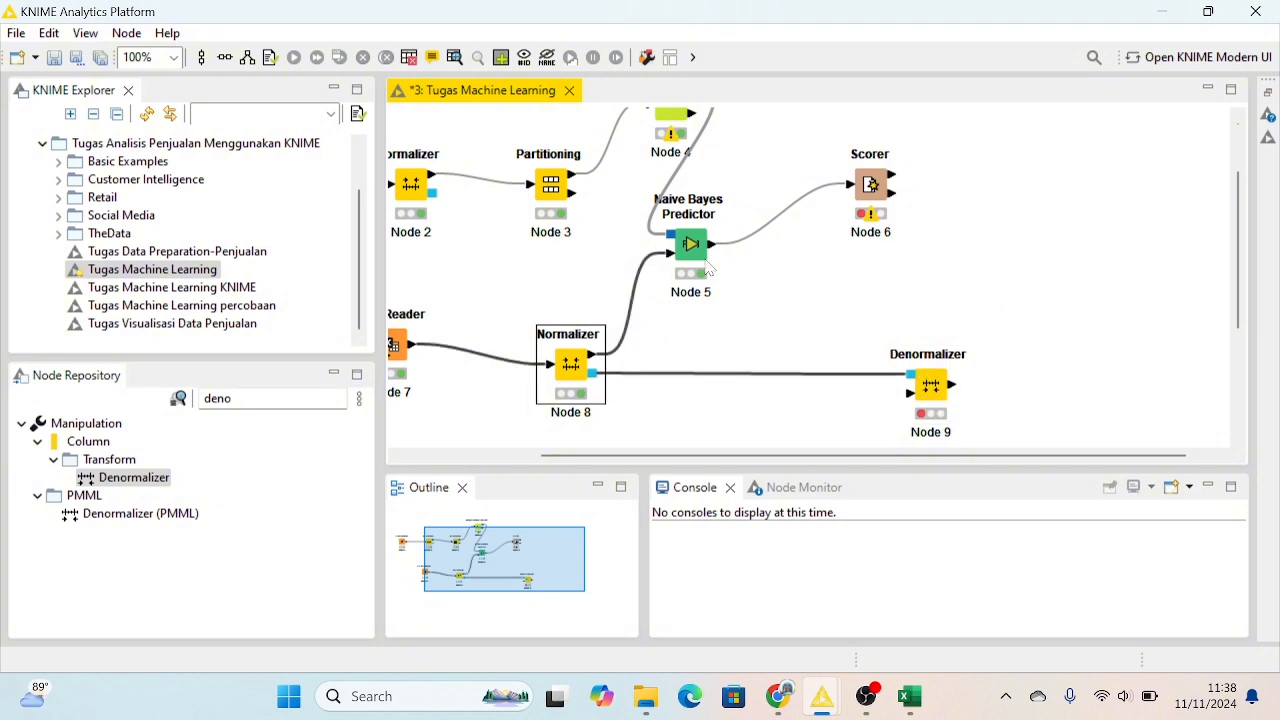
drag(712, 245, 914, 395)
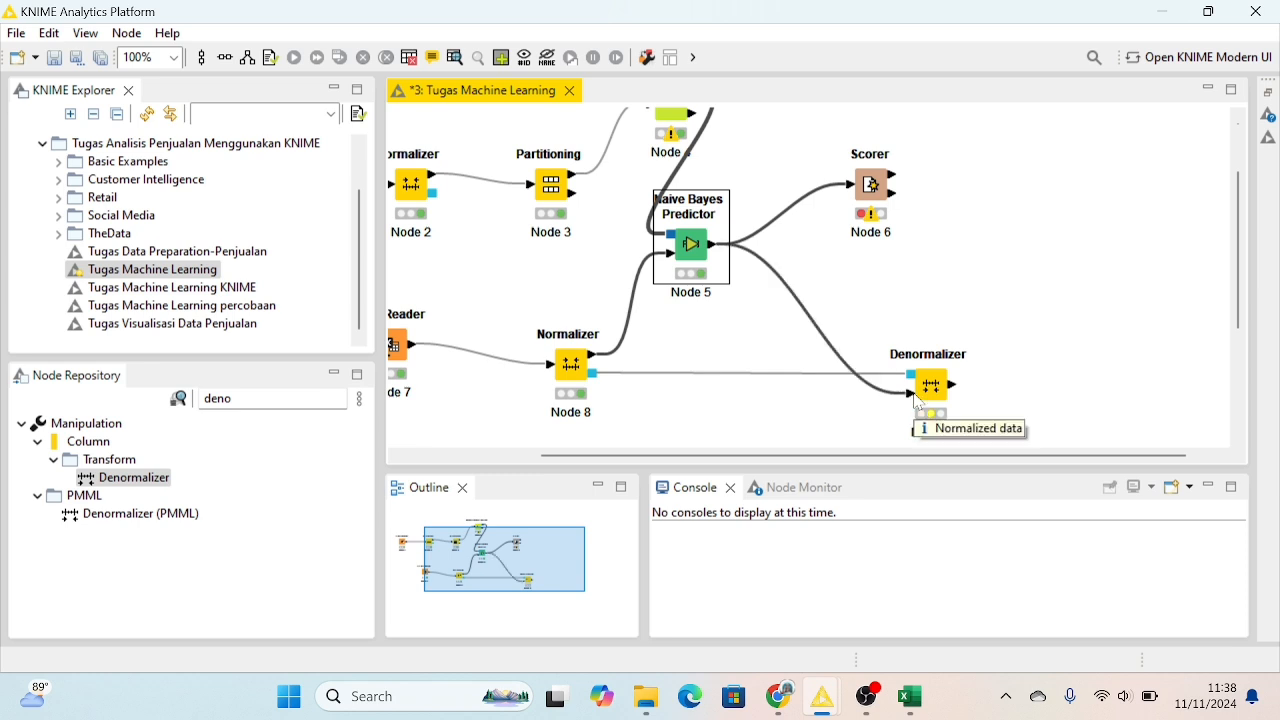
right_click(930, 395)
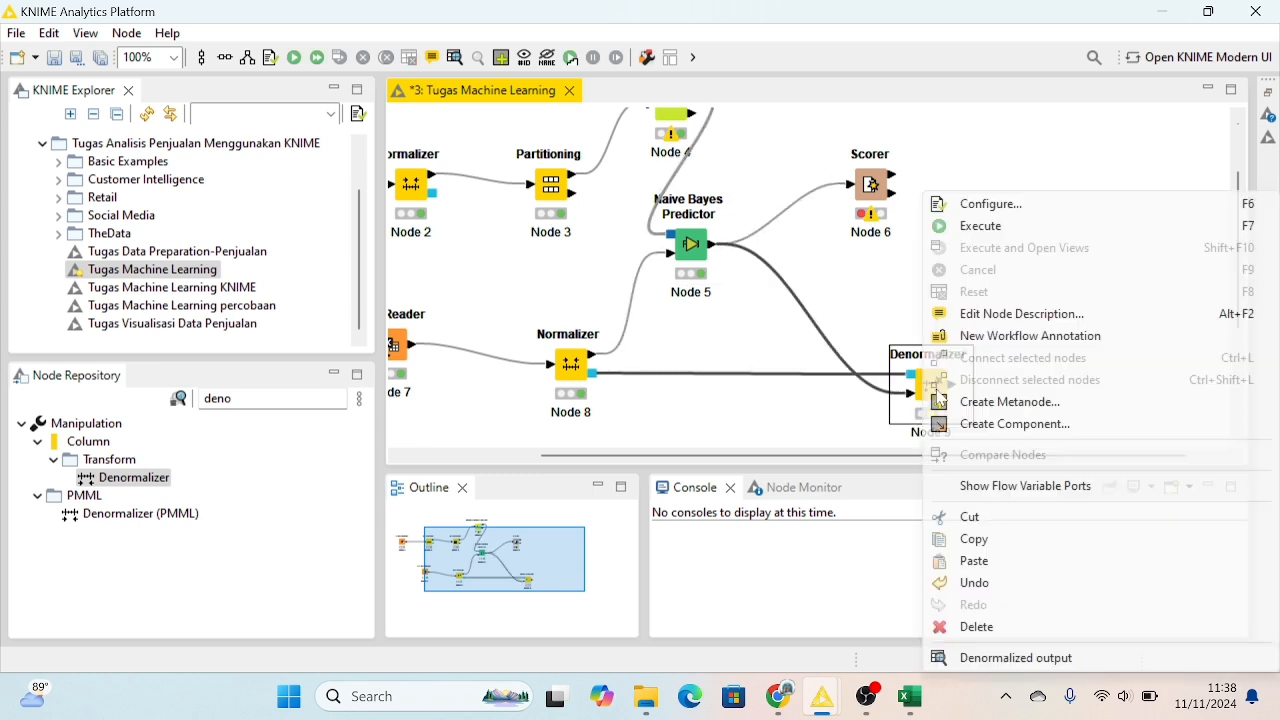
click(972, 226)
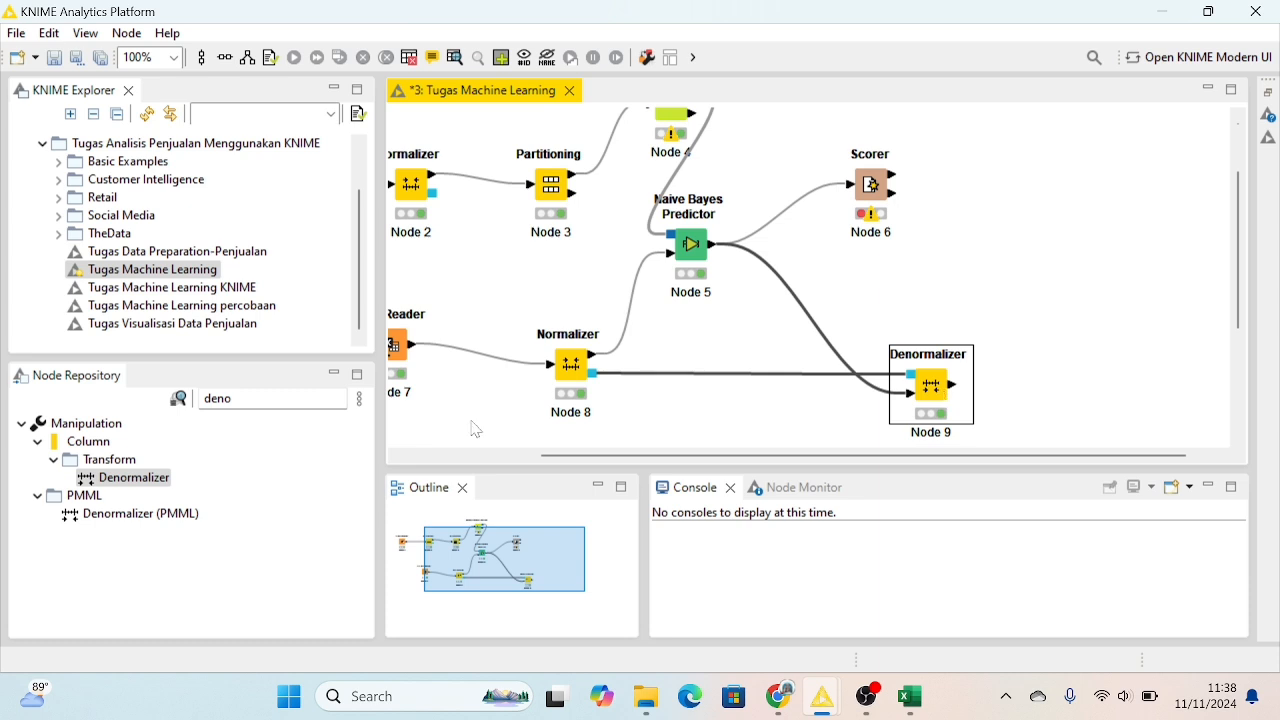
Search the node repository for "grou", add a GroupBy node beside the Denormalizer and connect the Denormalizer's output to it
click(312, 405)
key(BackSpace)
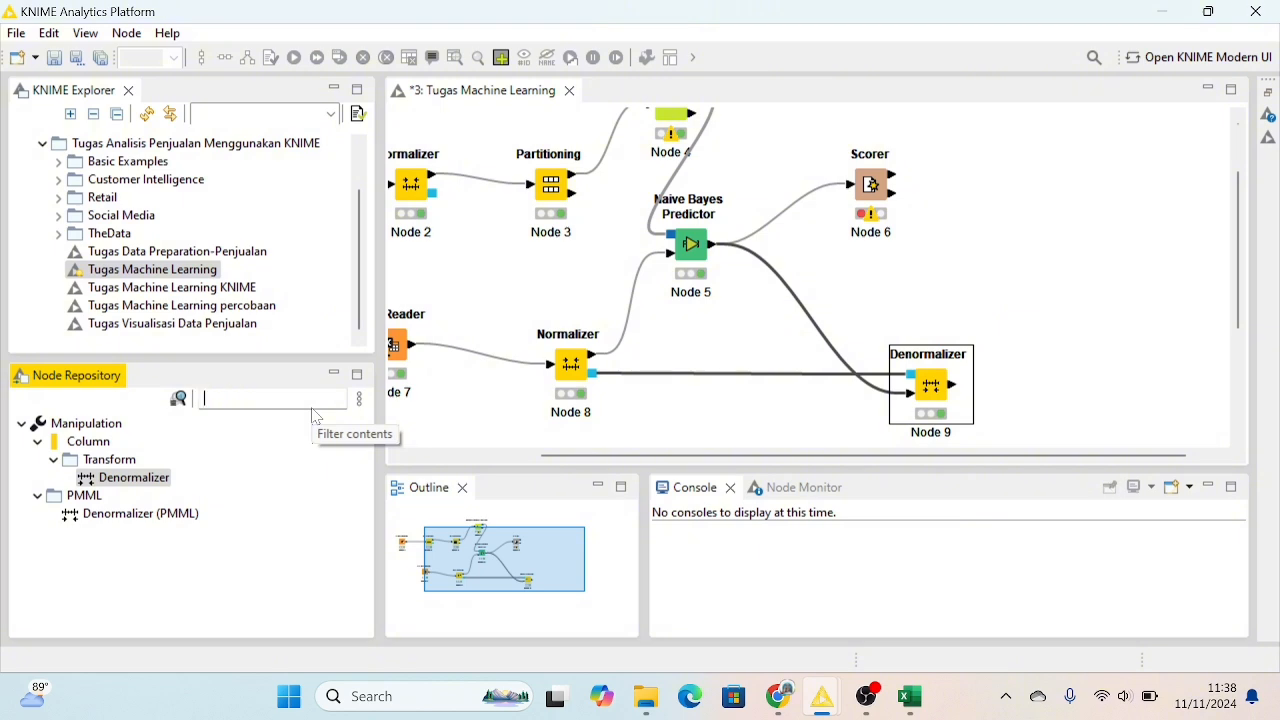
text(groub)
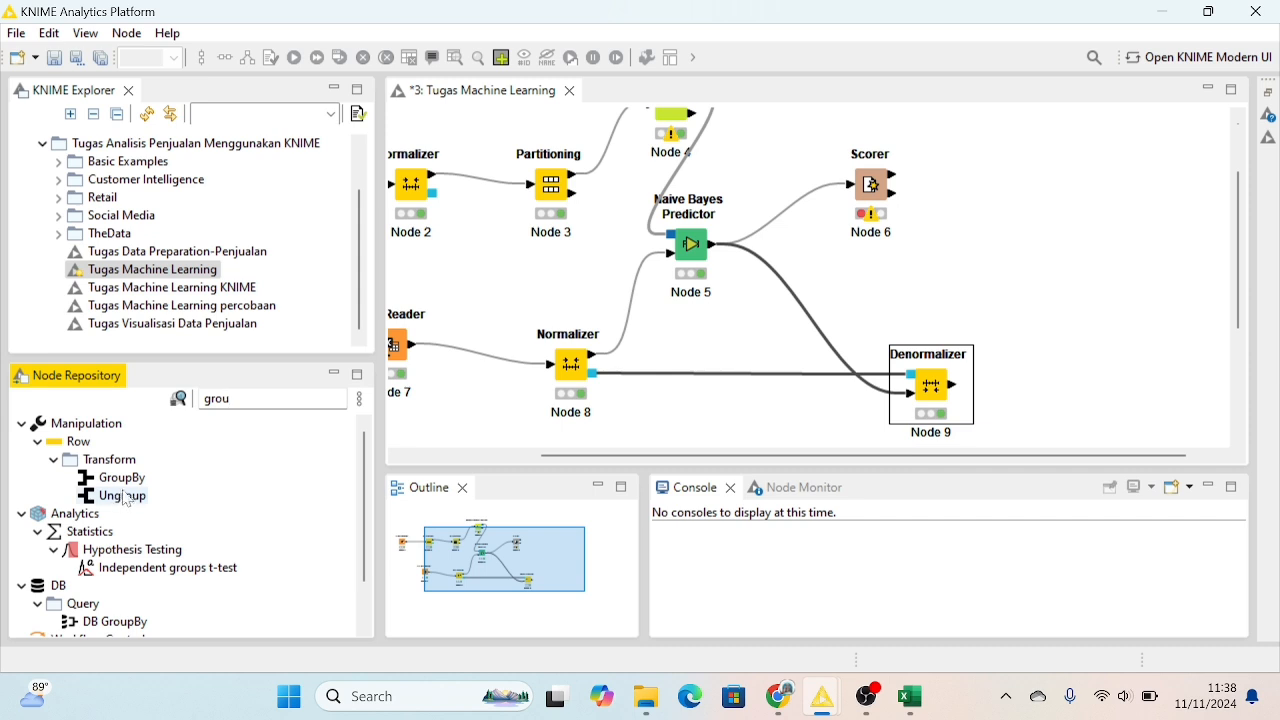
drag(131, 489, 1050, 396)
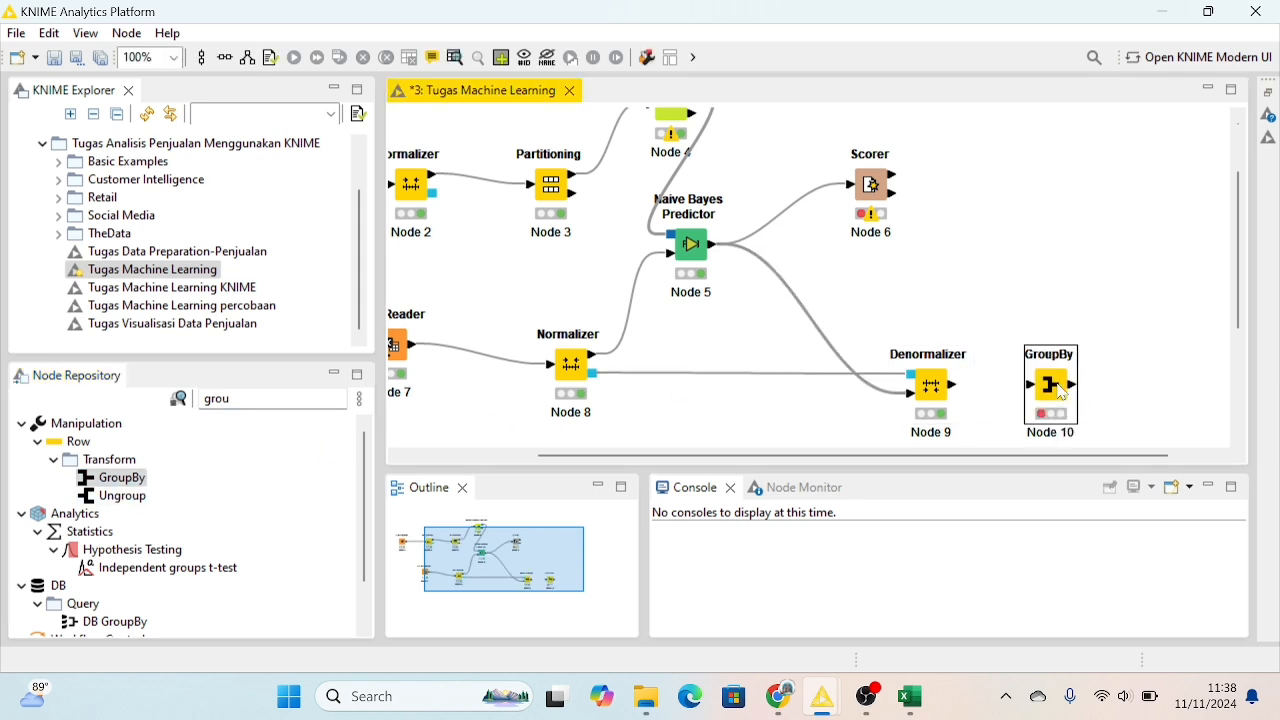
scroll(970, 392, right, 1)
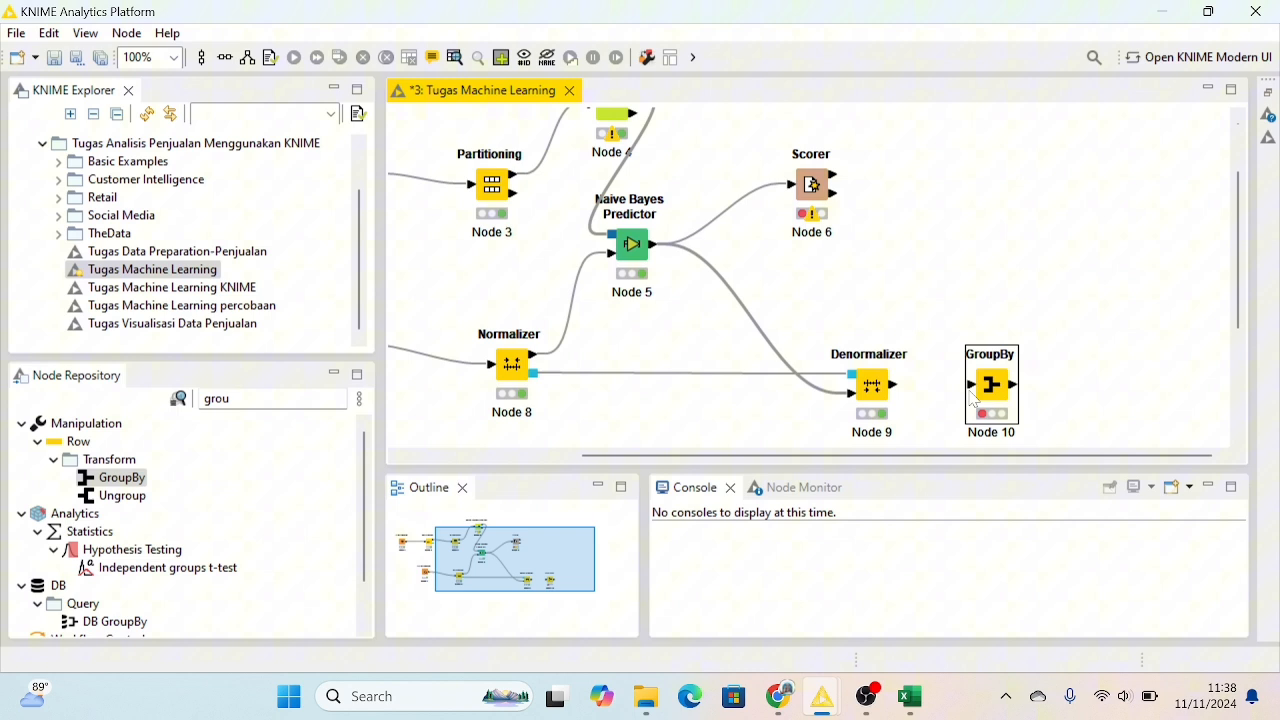
click(891, 385)
drag(893, 390, 975, 388)
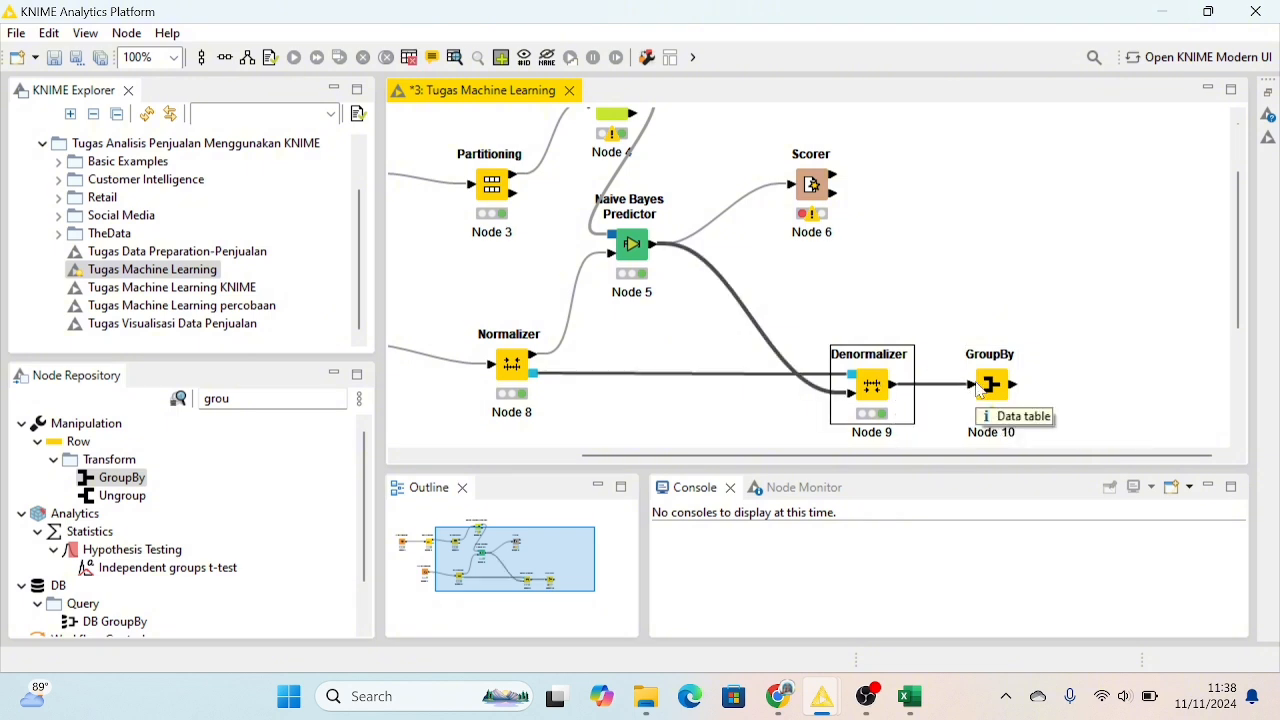
Open the GroupBy node's configuration and set Customer as the group column
click(1000, 394)
right_click(1000, 396)
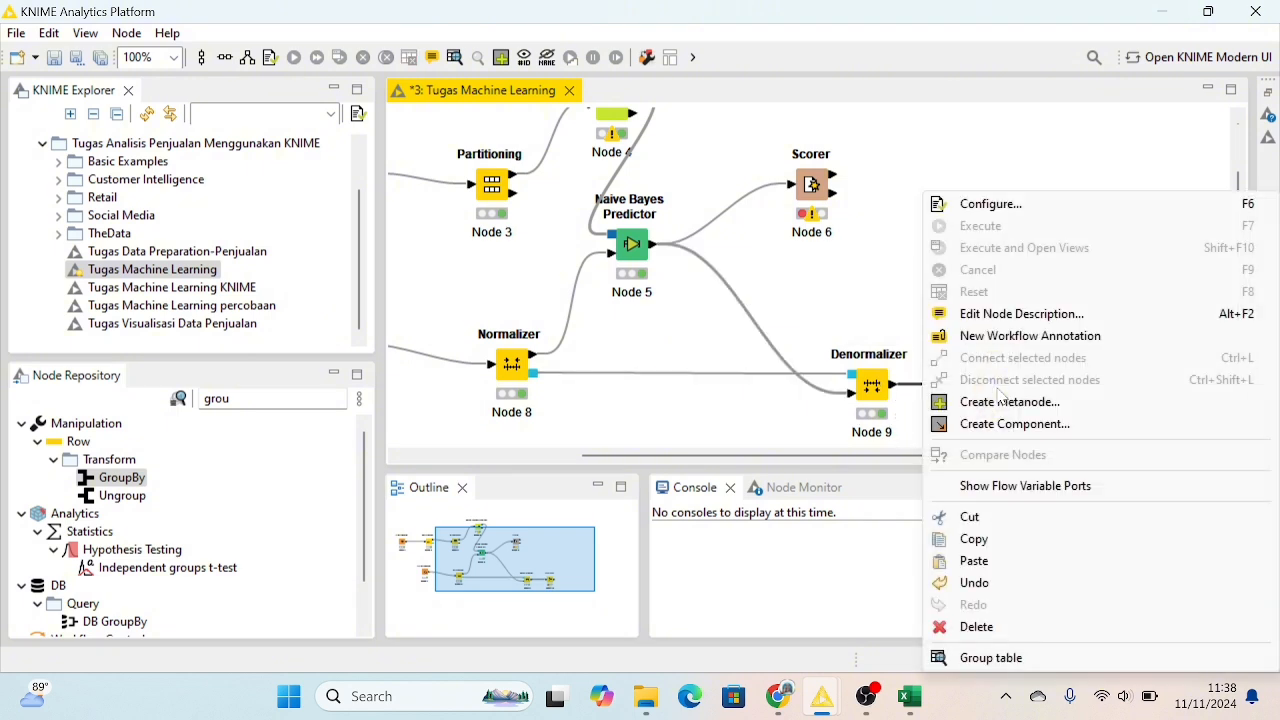
click(994, 206)
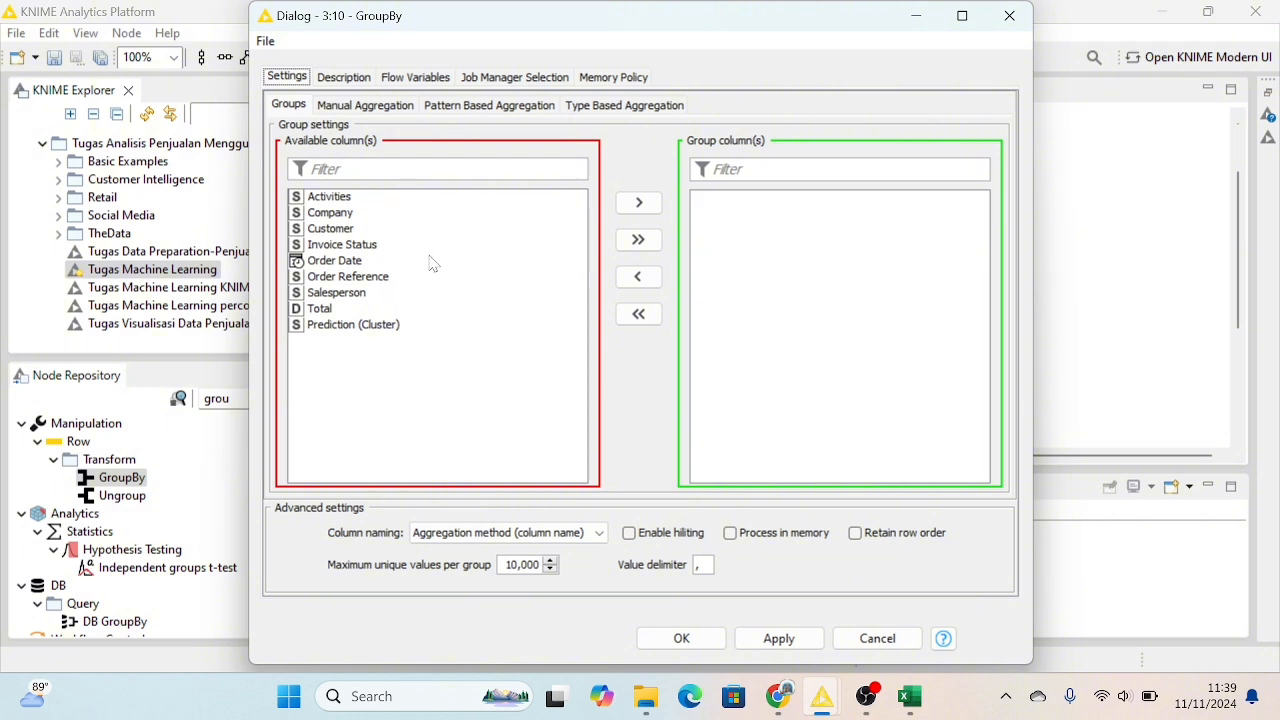
click(339, 231)
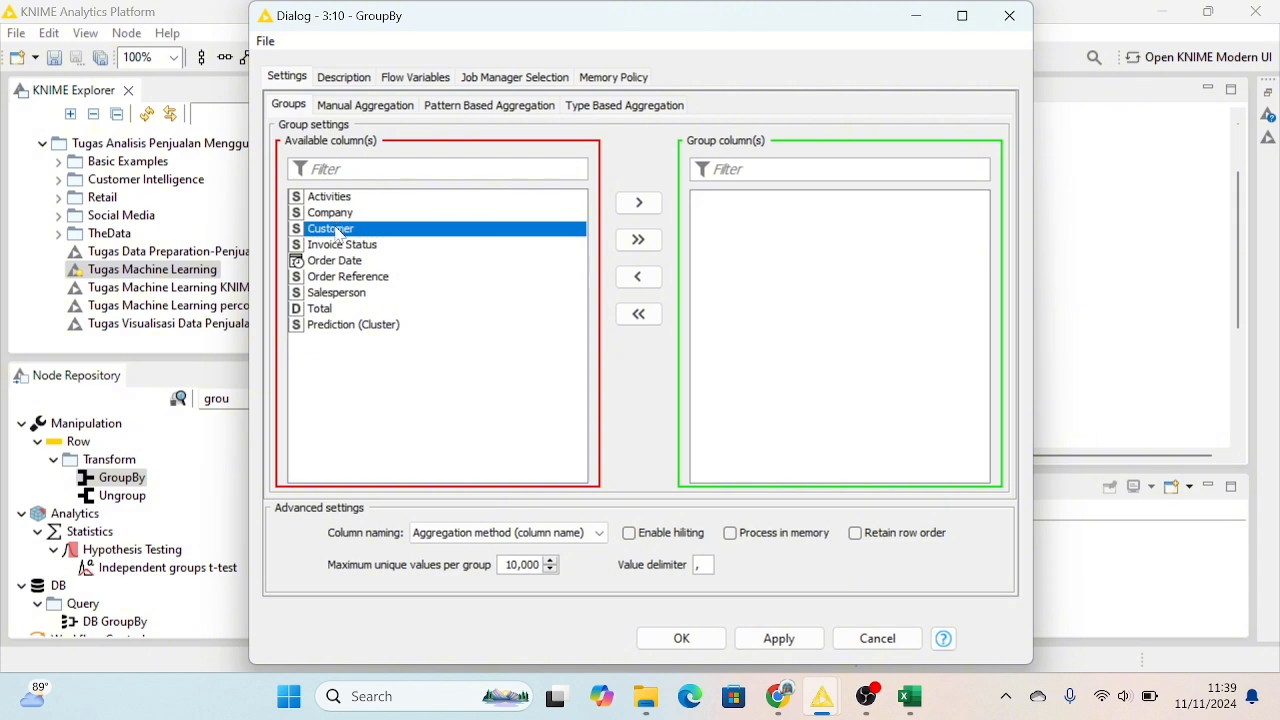
click(637, 206)
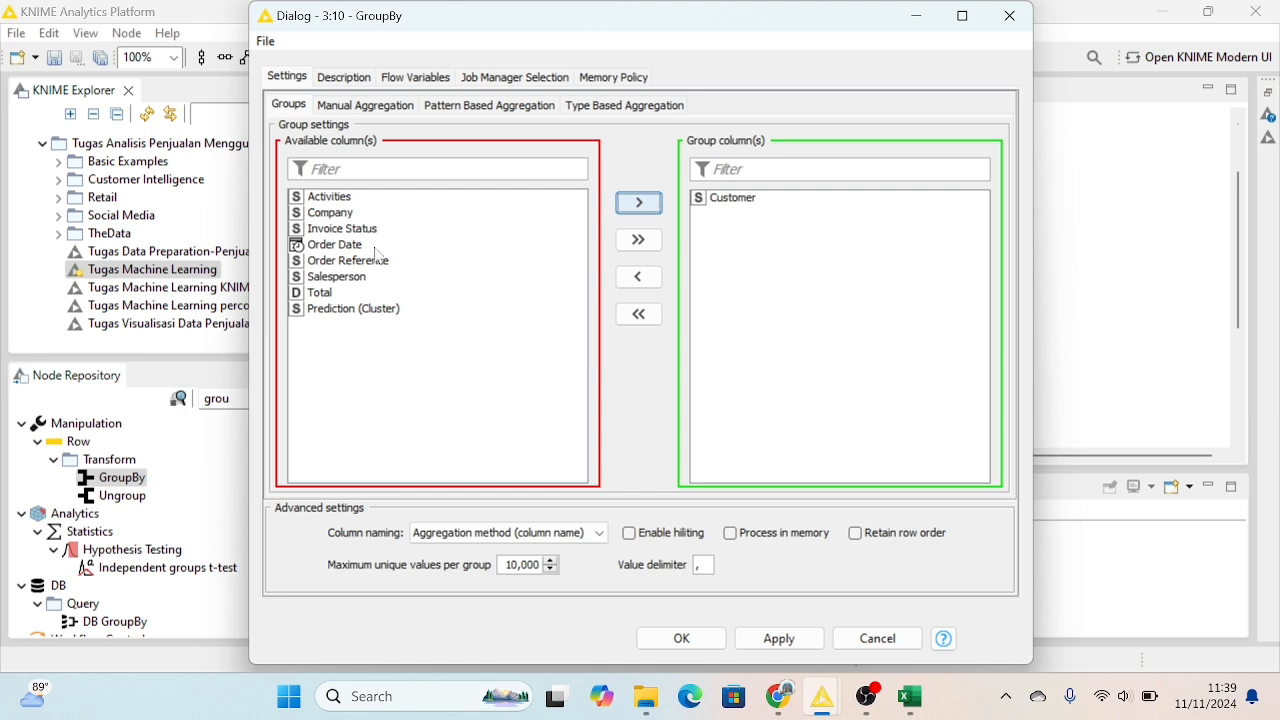
Add Total as a manual aggregation using Sum, save the GroupBy settings and execute the node
click(376, 110)
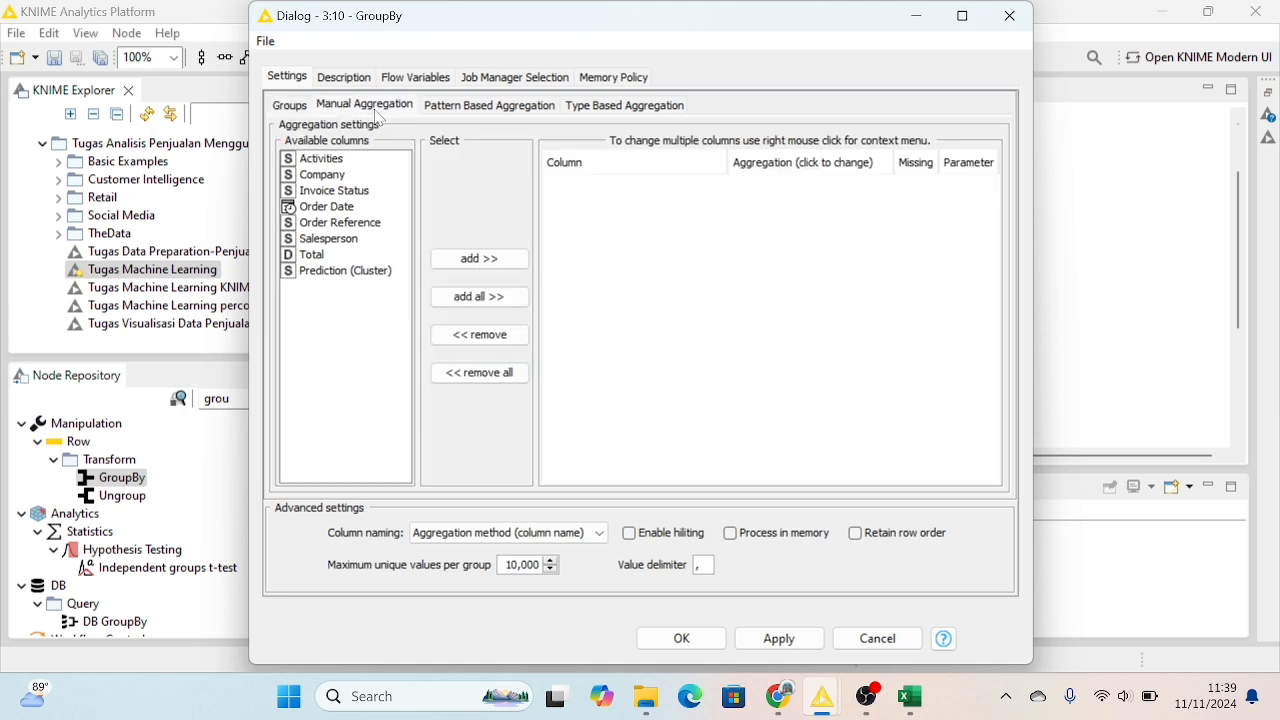
click(322, 259)
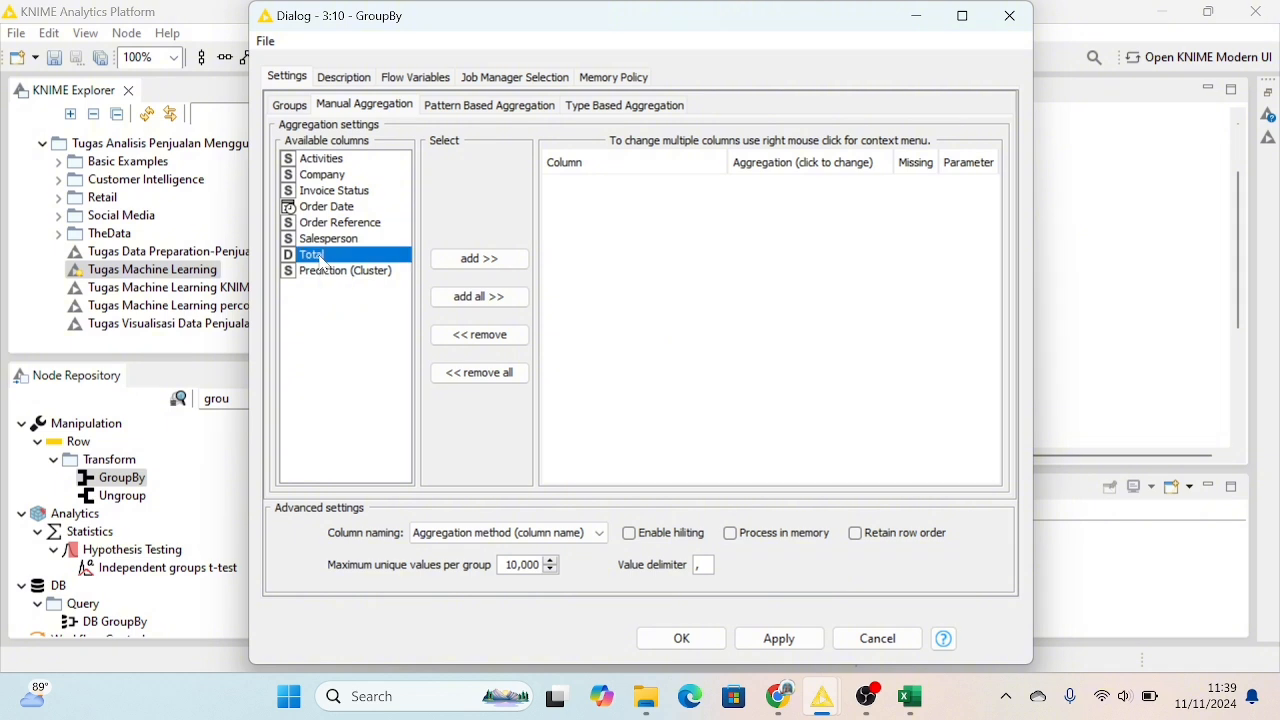
click(468, 260)
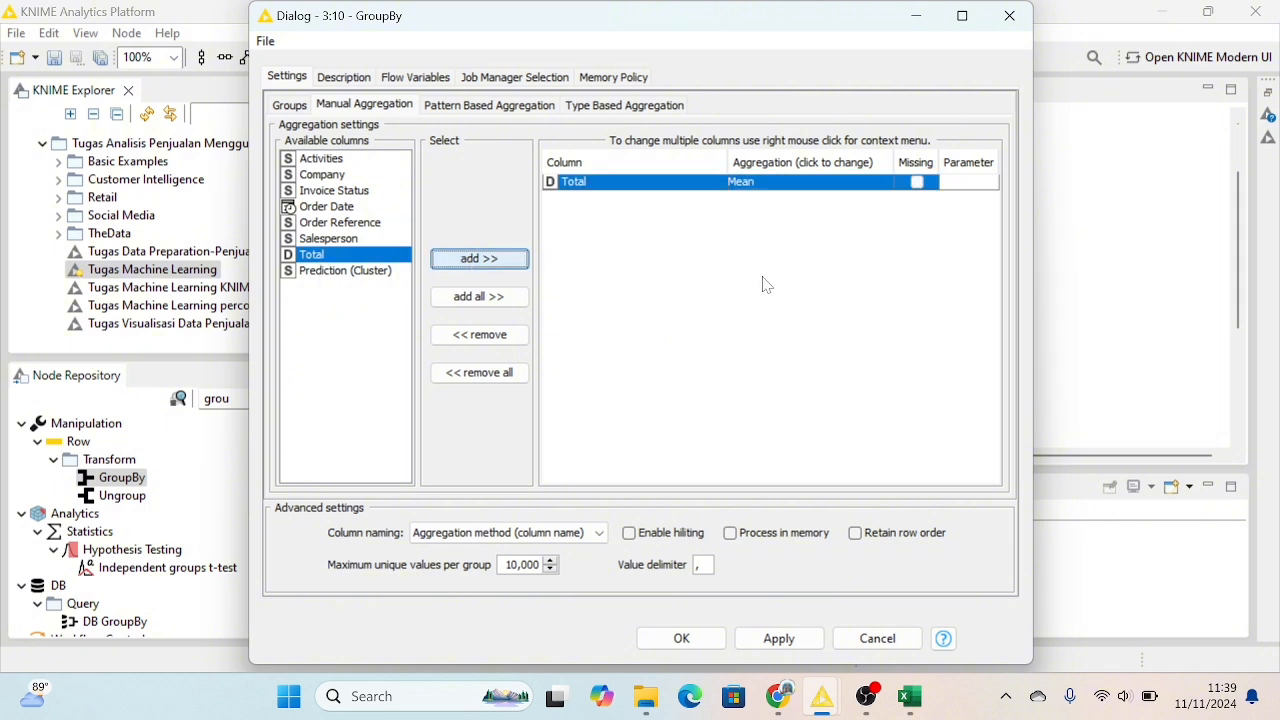
click(742, 188)
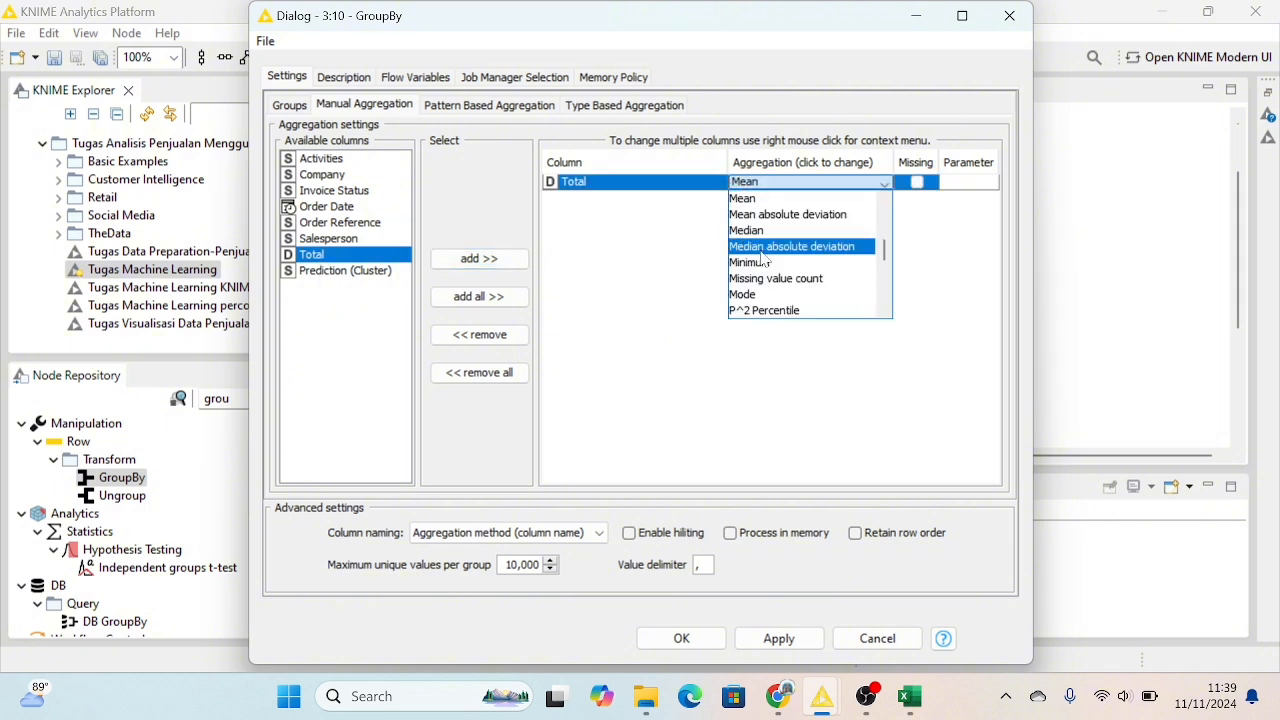
scroll(762, 256, down, 3)
click(746, 214)
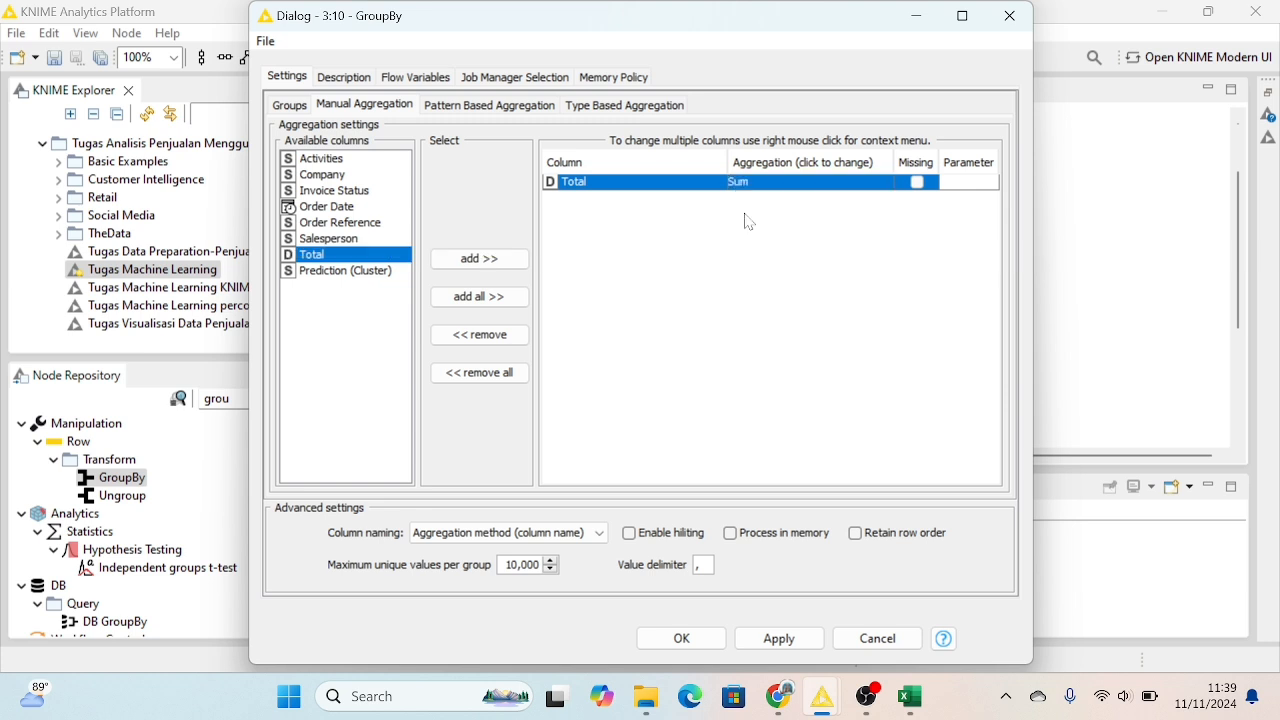
click(780, 640)
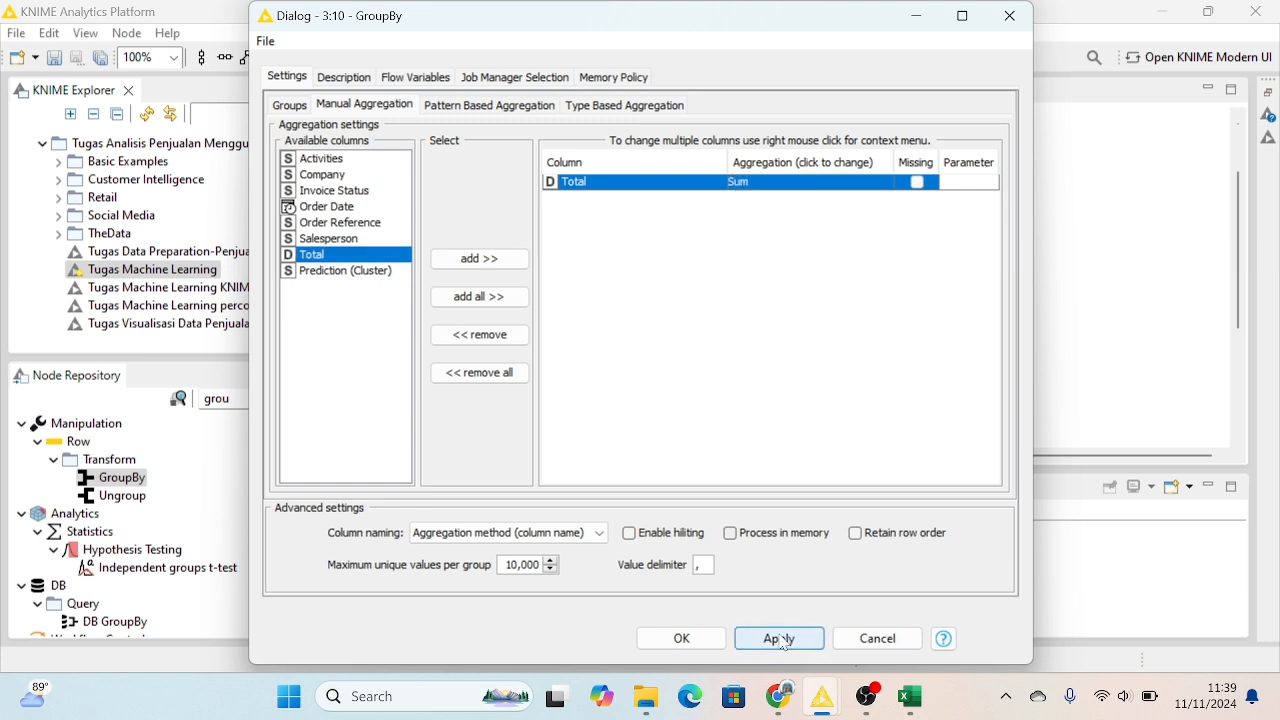
click(682, 640)
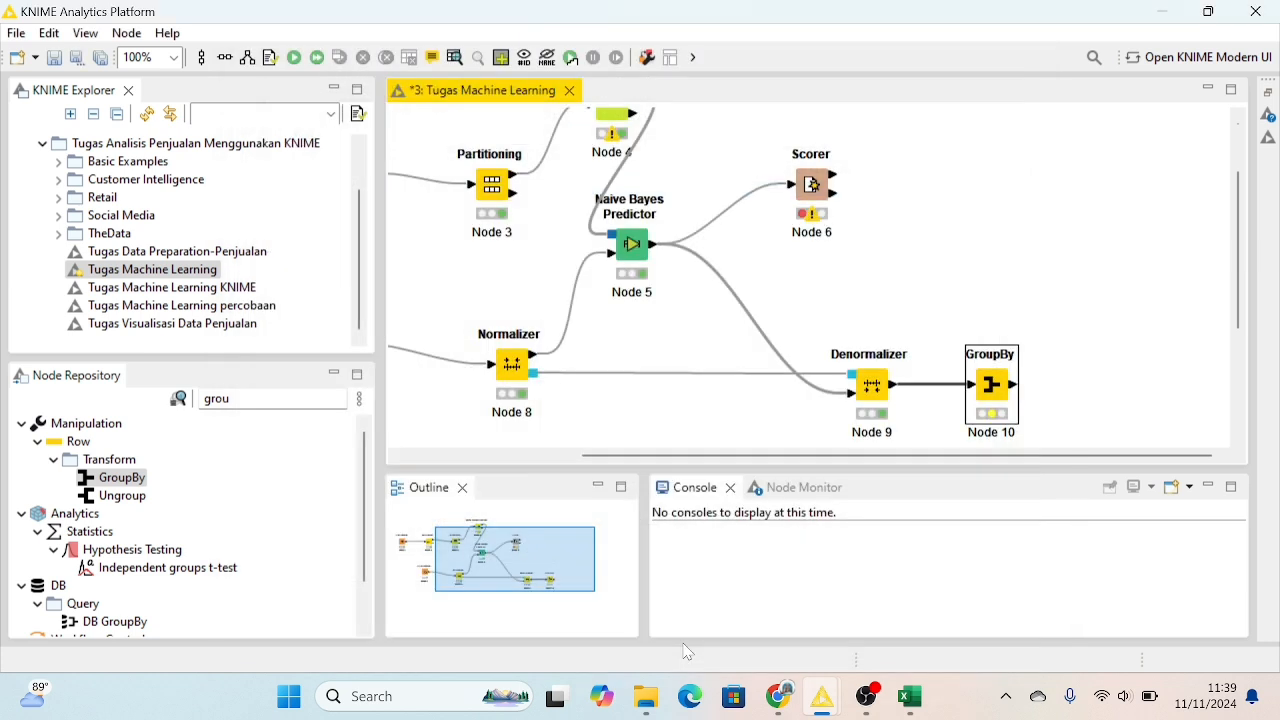
right_click(990, 384)
click(979, 226)
Search the node repository for "bar", add a Bar Chart node beside GroupBy and connect GroupBy's output to it
scroll(1027, 377, up, 1)
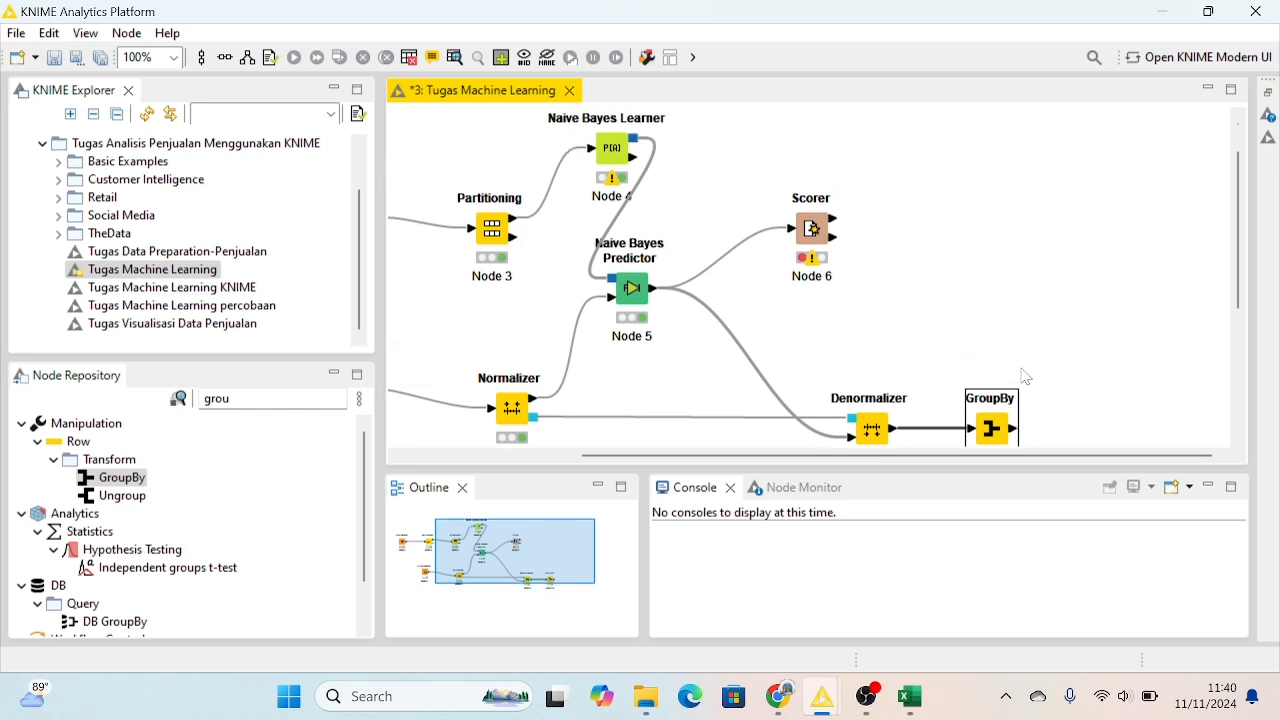
scroll(1027, 377, down, 2)
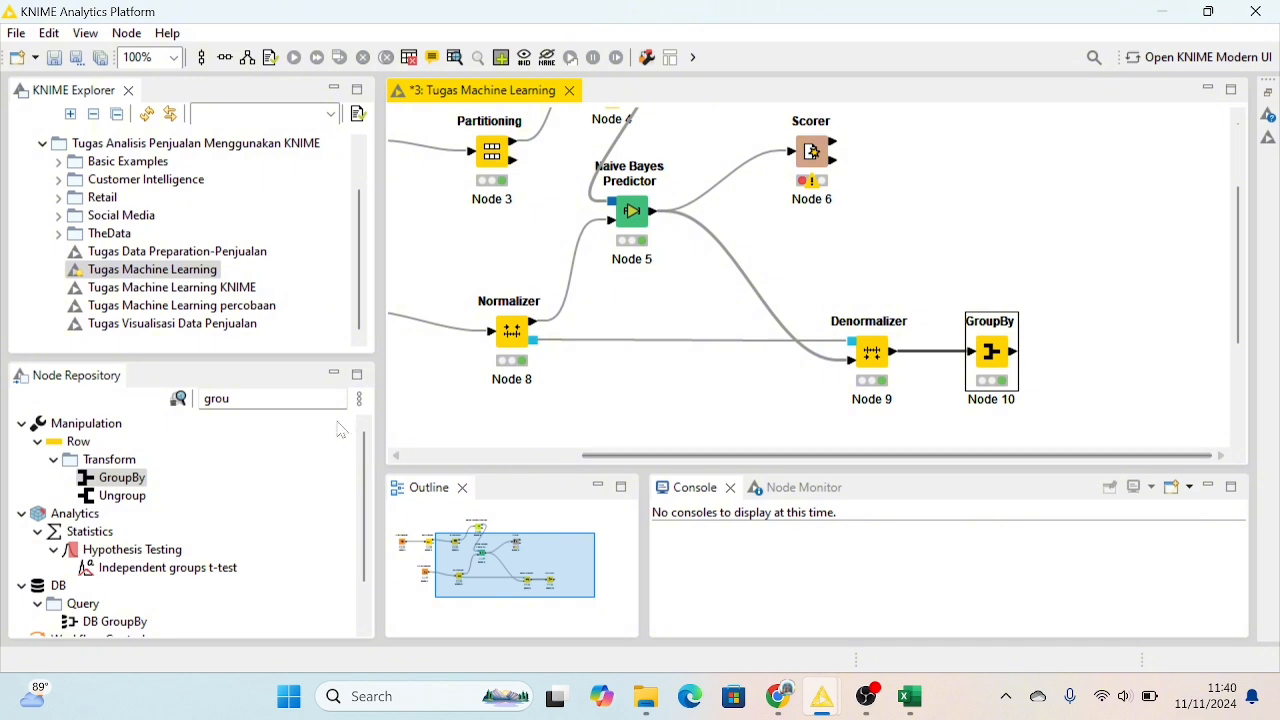
click(290, 399)
key(BackSpace)
key(BackSpace)
key(BackSpace)
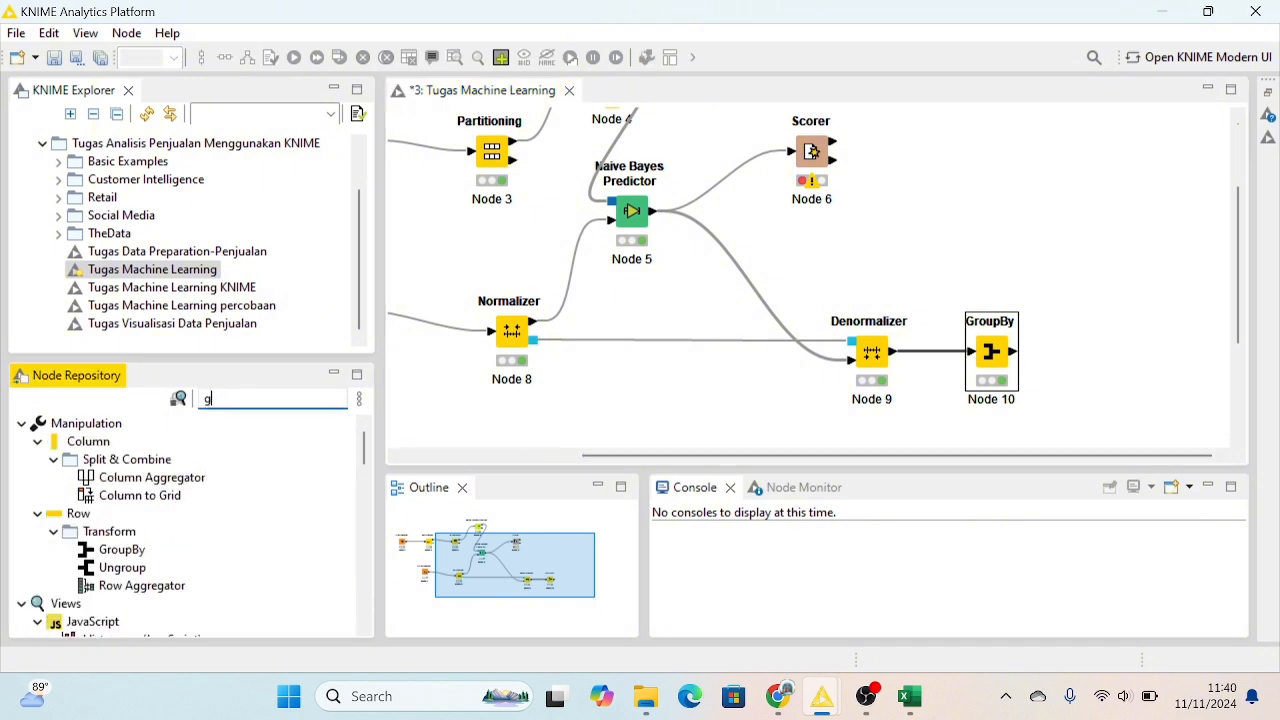
text(bar)
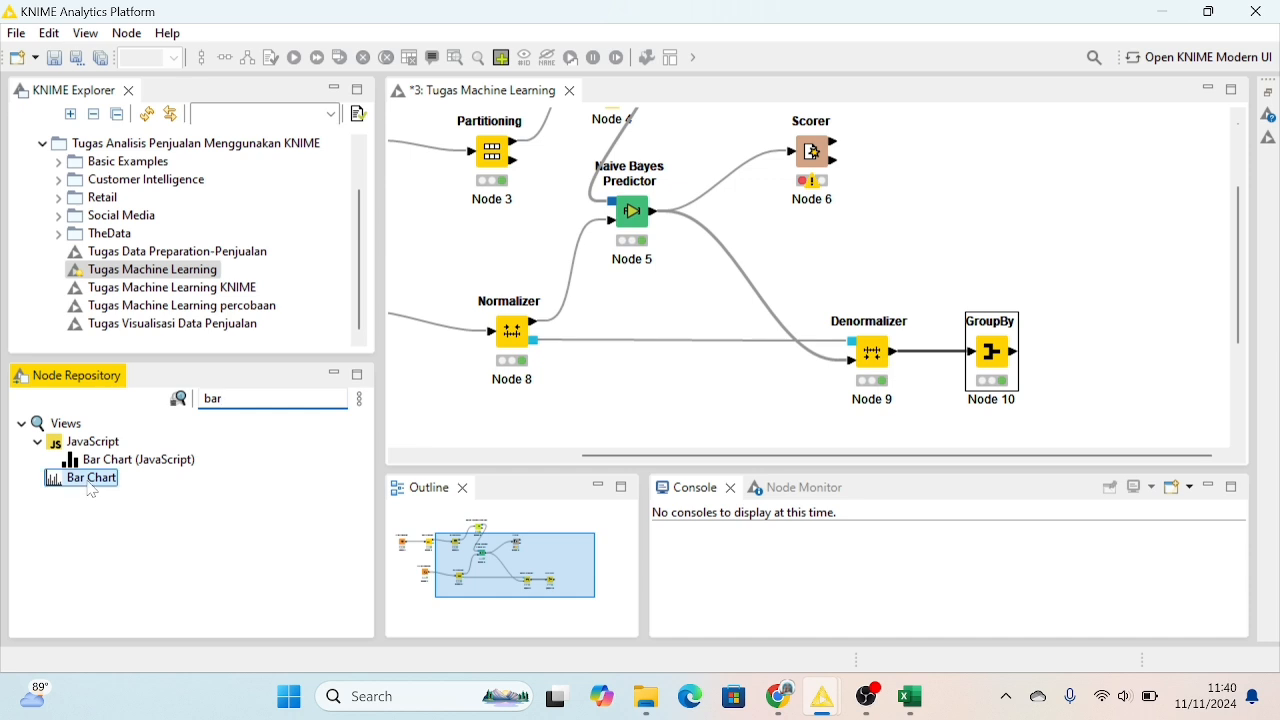
drag(91, 477, 1116, 370)
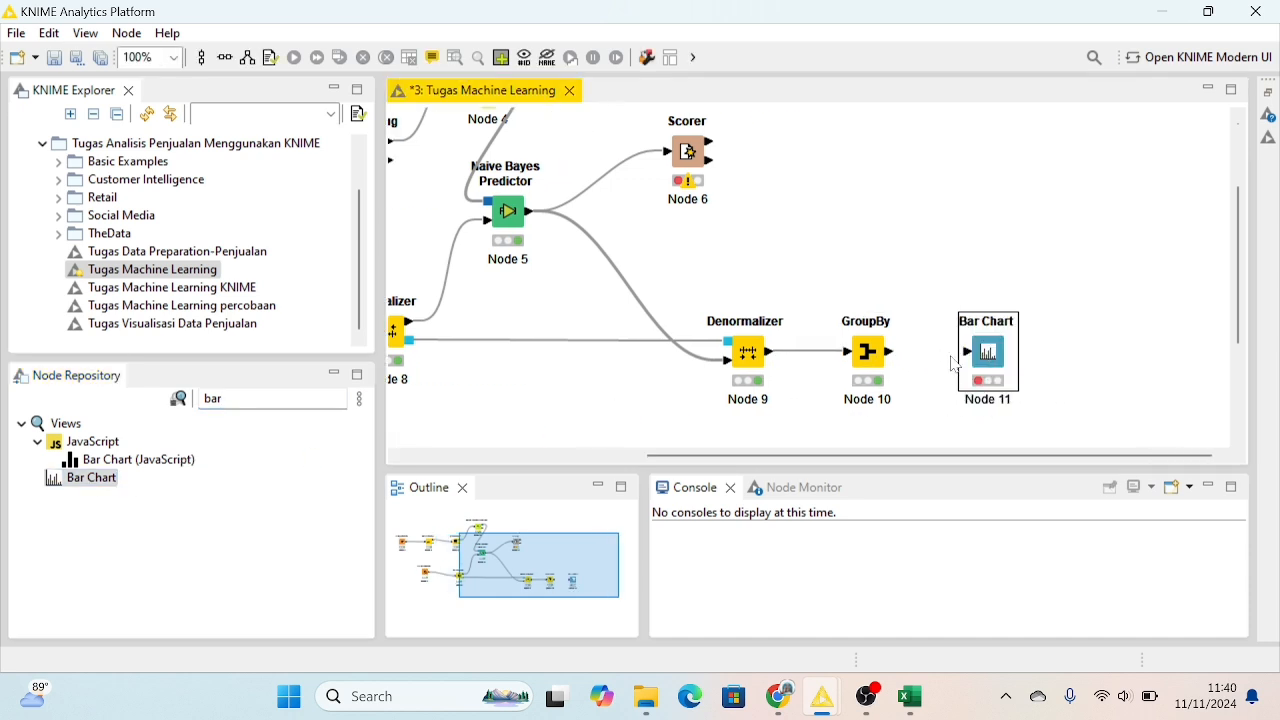
drag(890, 352, 968, 361)
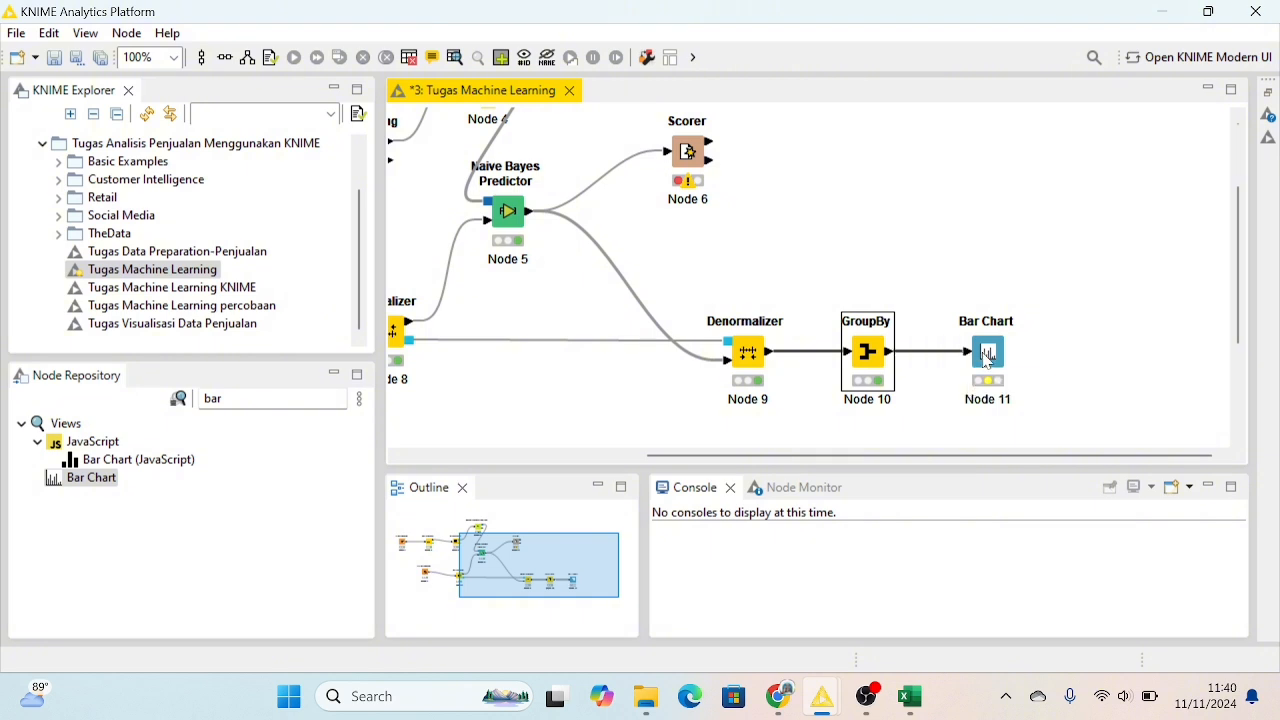
Open the Bar Chart node's configuration and set the plot title to "Data Penjualan"
right_click(991, 357)
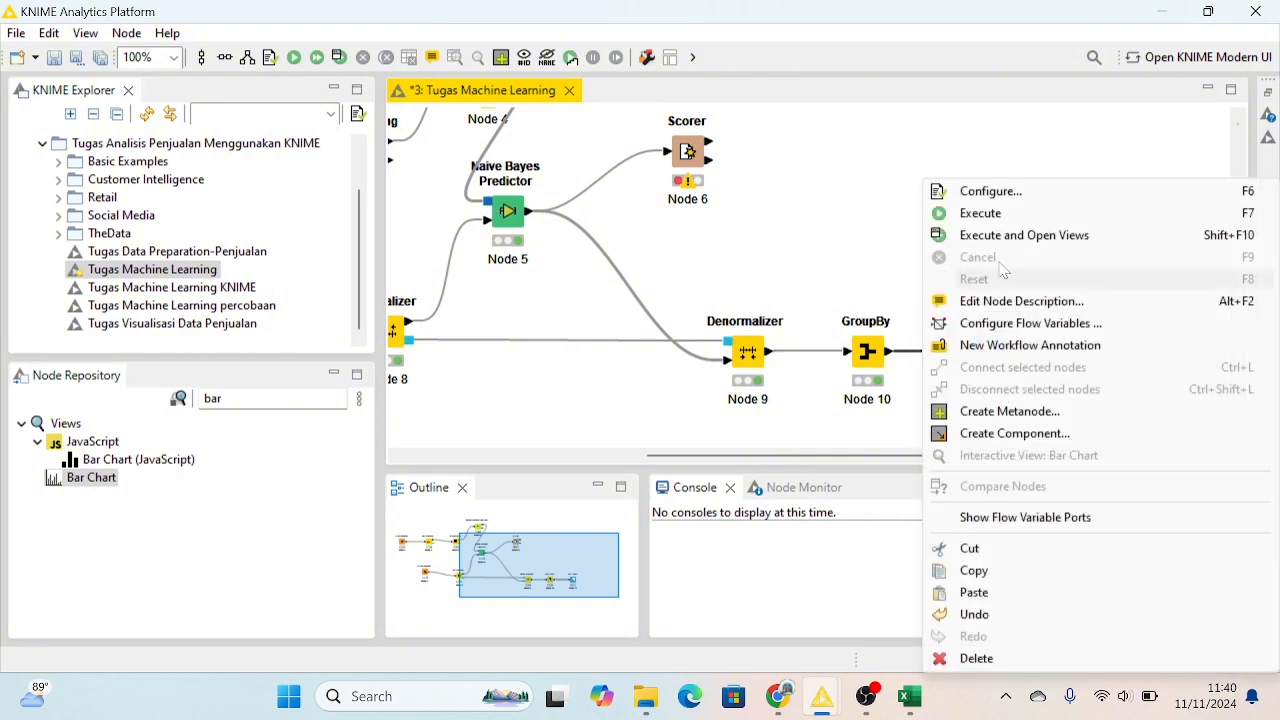
click(996, 196)
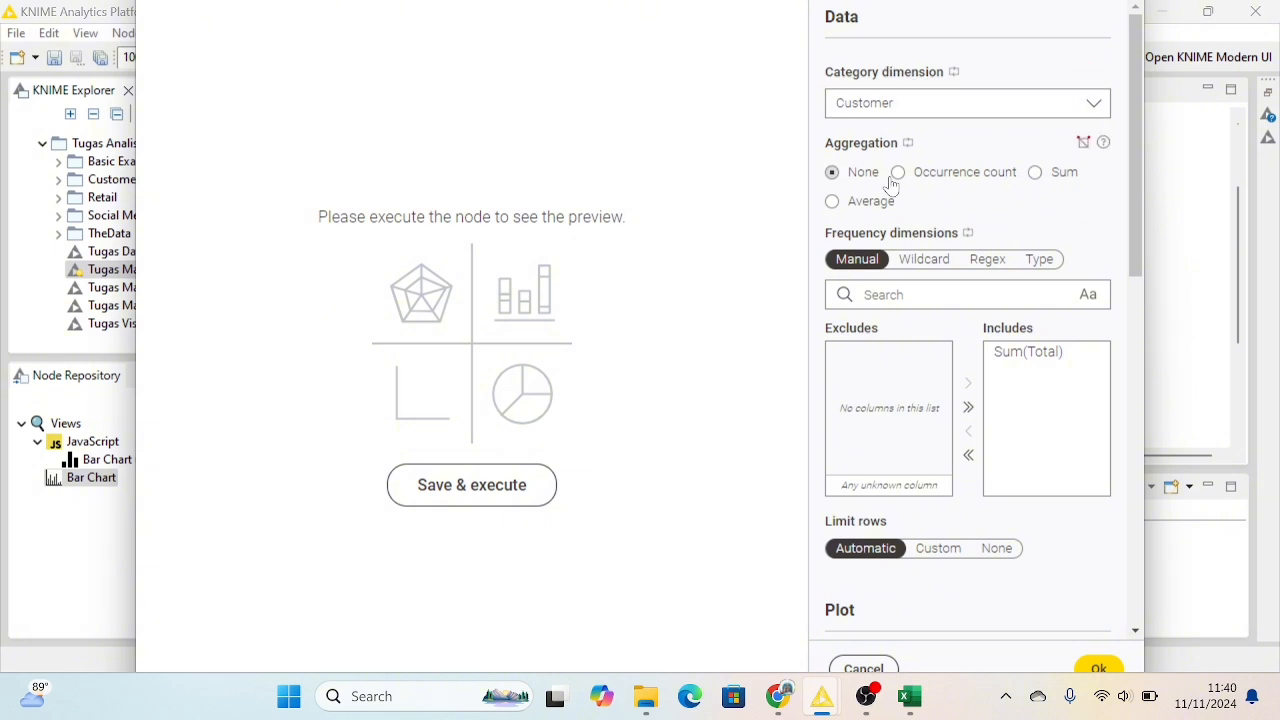
scroll(889, 118, down, 1)
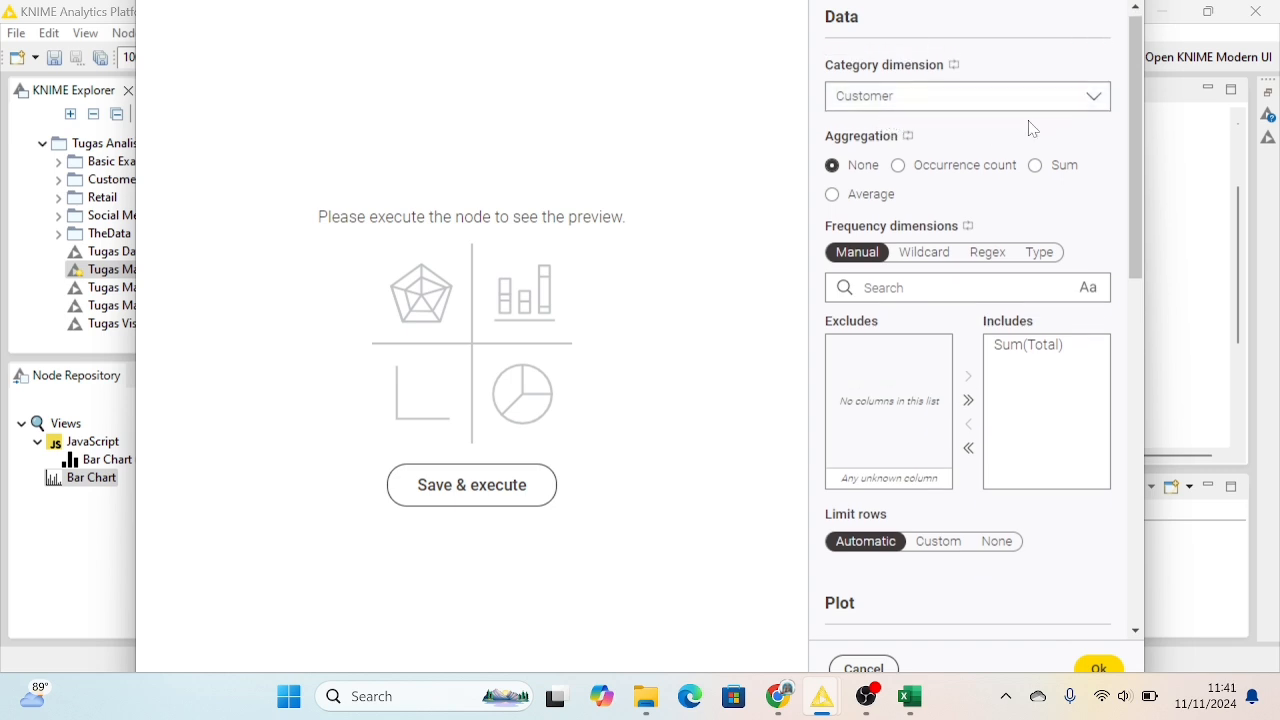
scroll(888, 110, down, 3)
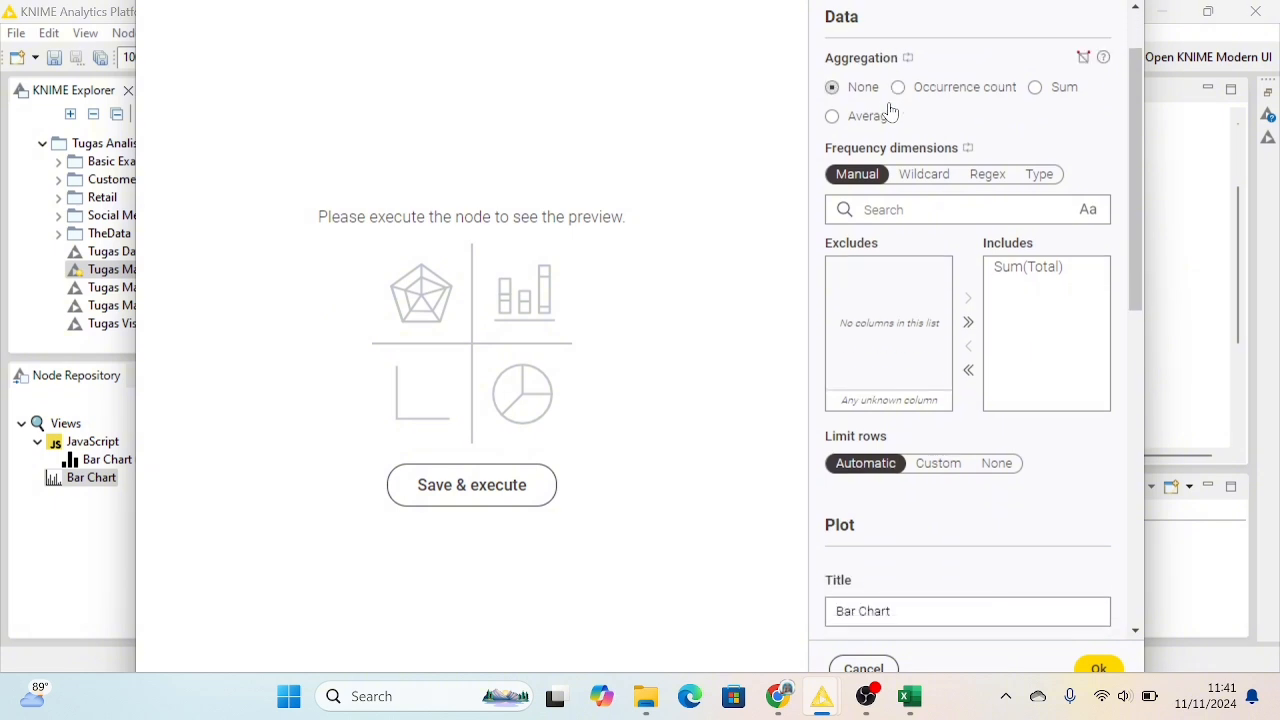
scroll(891, 112, down, 1)
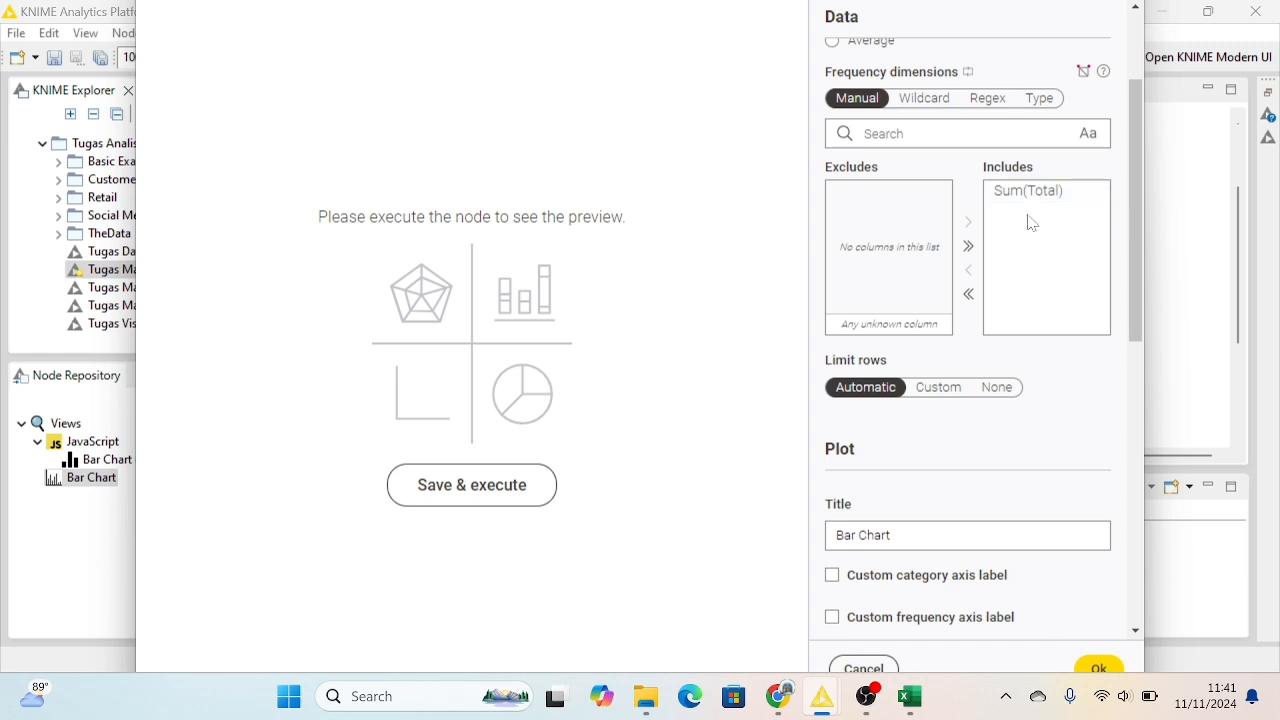
scroll(1031, 220, down, 4)
scroll(1032, 222, up, 2)
scroll(1031, 222, down, 4)
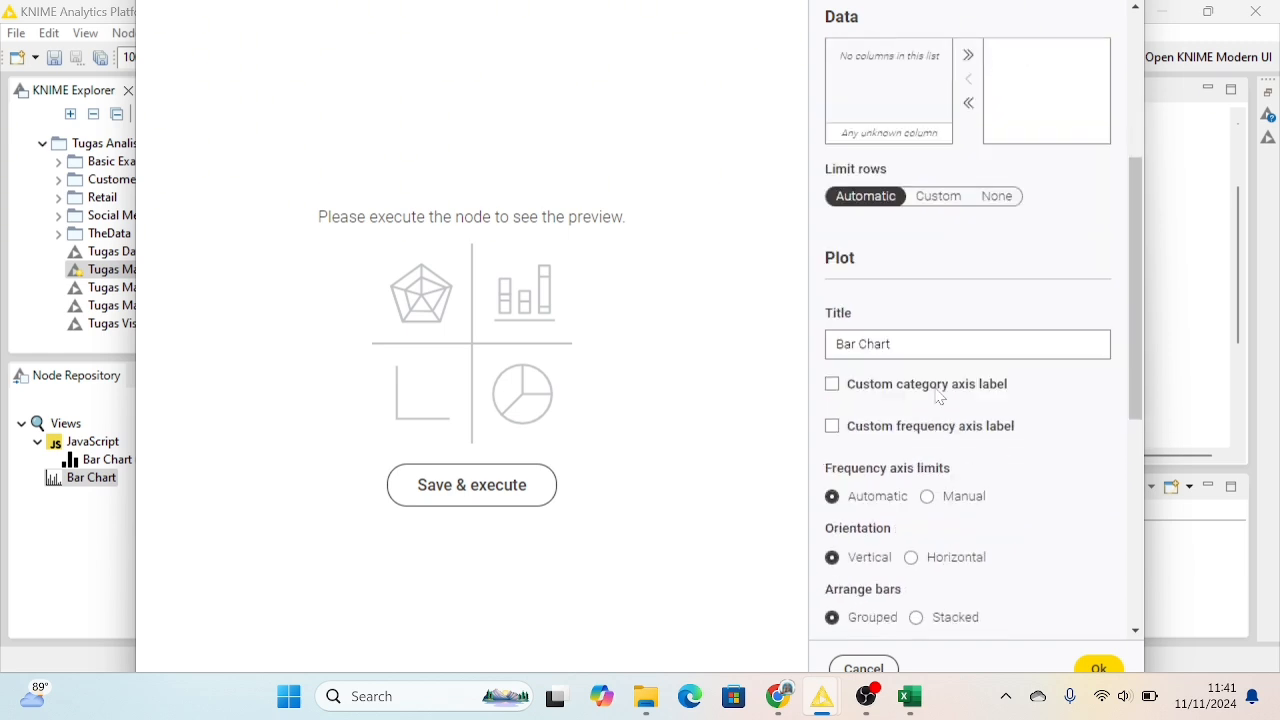
click(890, 278)
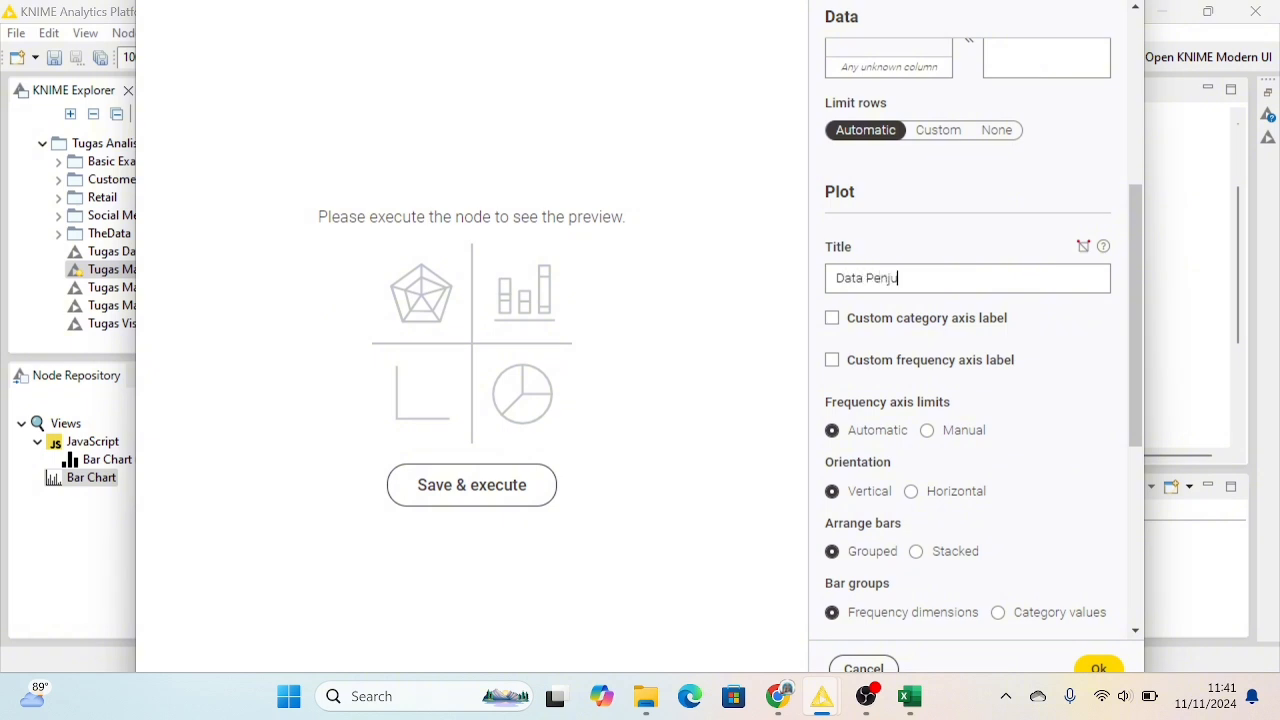
Enable custom labels for the category and frequency axes, labelling the category axis "Customer"
scroll(909, 410, down, 1)
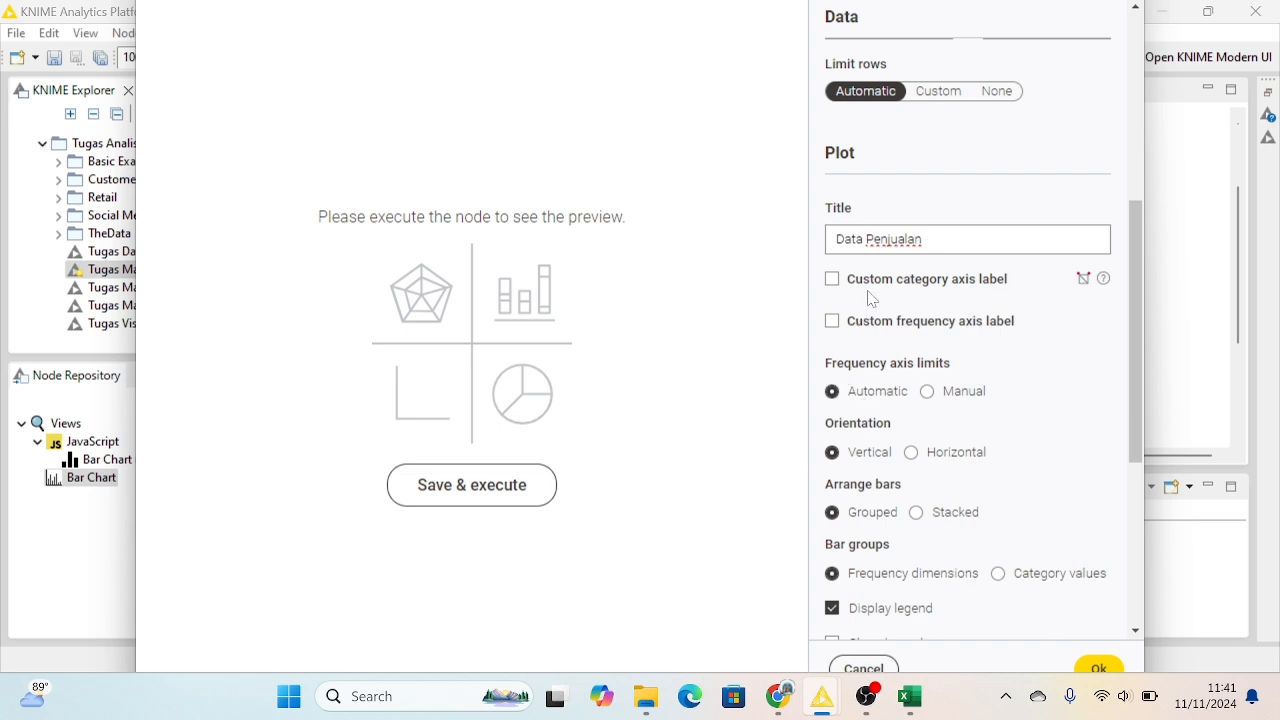
click(832, 281)
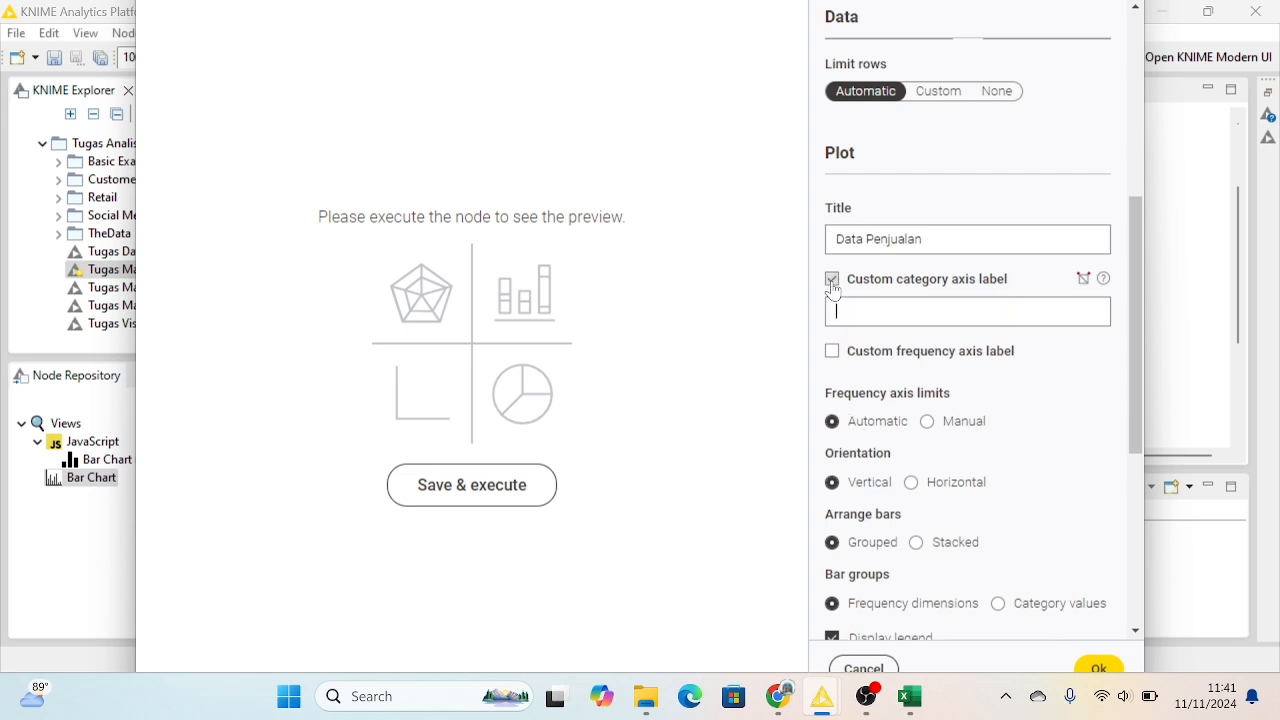
click(832, 352)
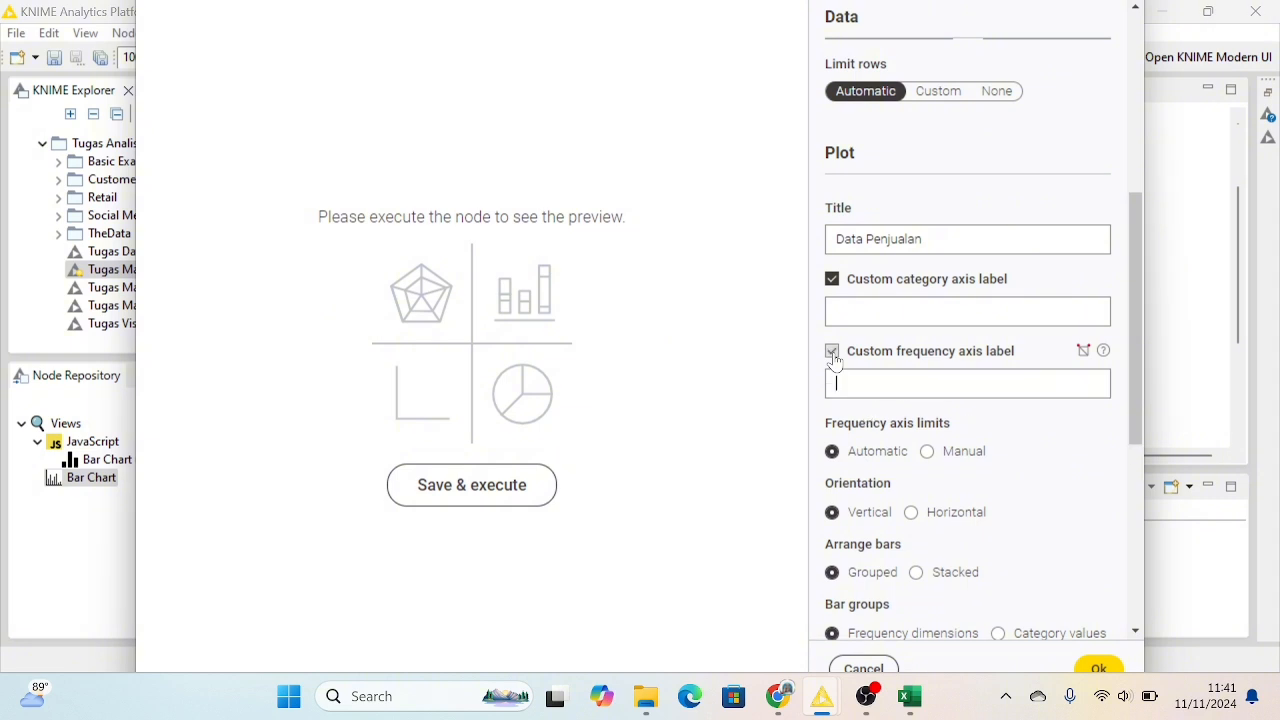
click(836, 311)
Enable image generation for the bar chart, save the configuration and execute the node
scroll(869, 389, down, 4)
scroll(869, 389, up, 3)
scroll(850, 388, down, 3)
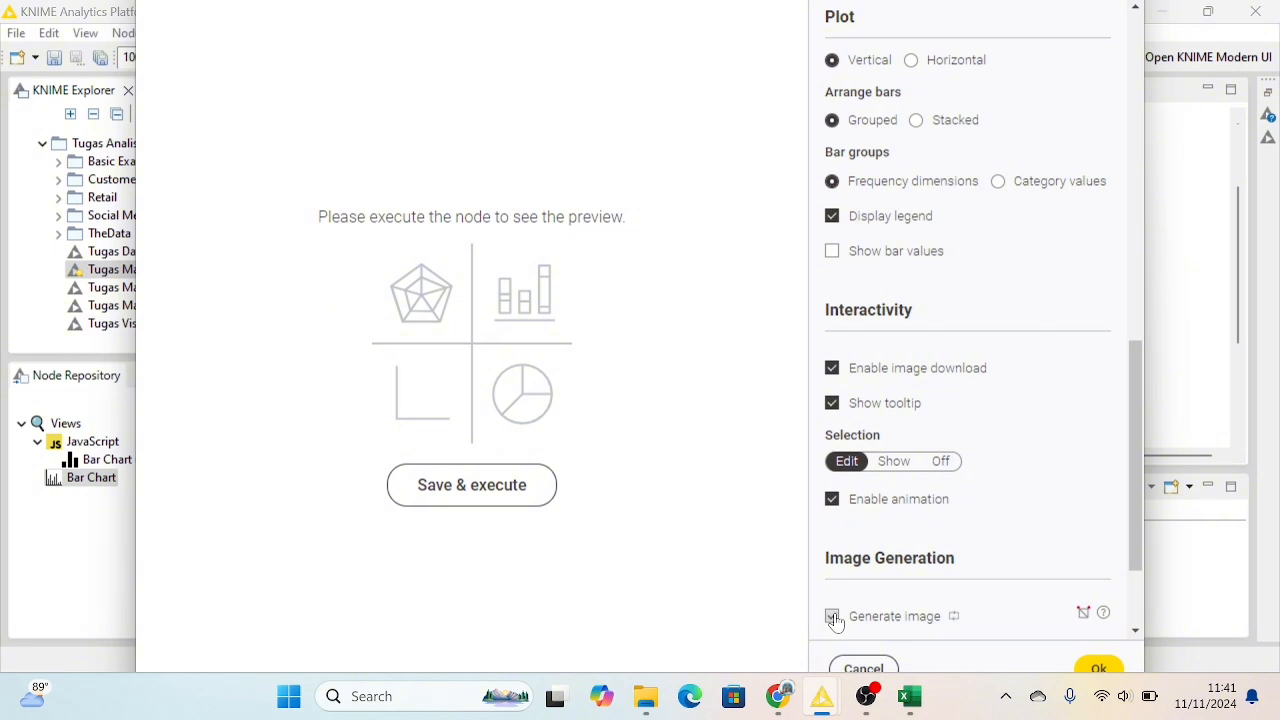
click(832, 616)
scroll(975, 515, down, 3)
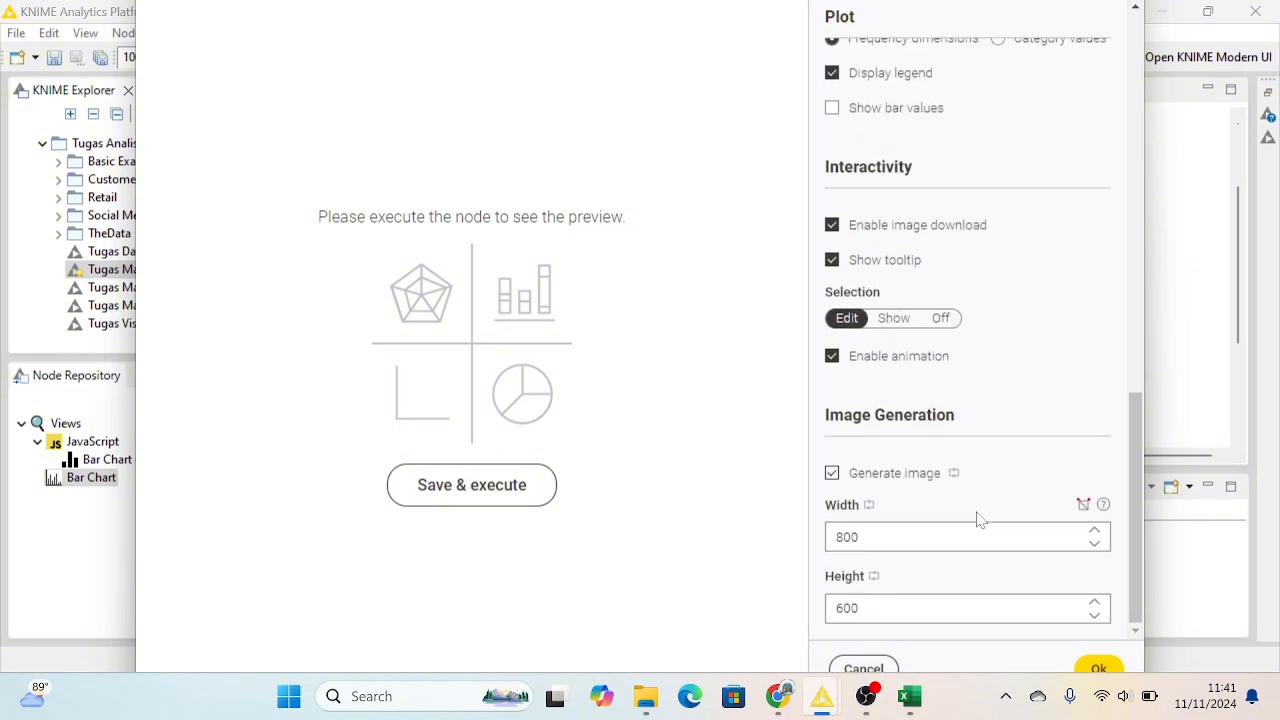
click(1097, 668)
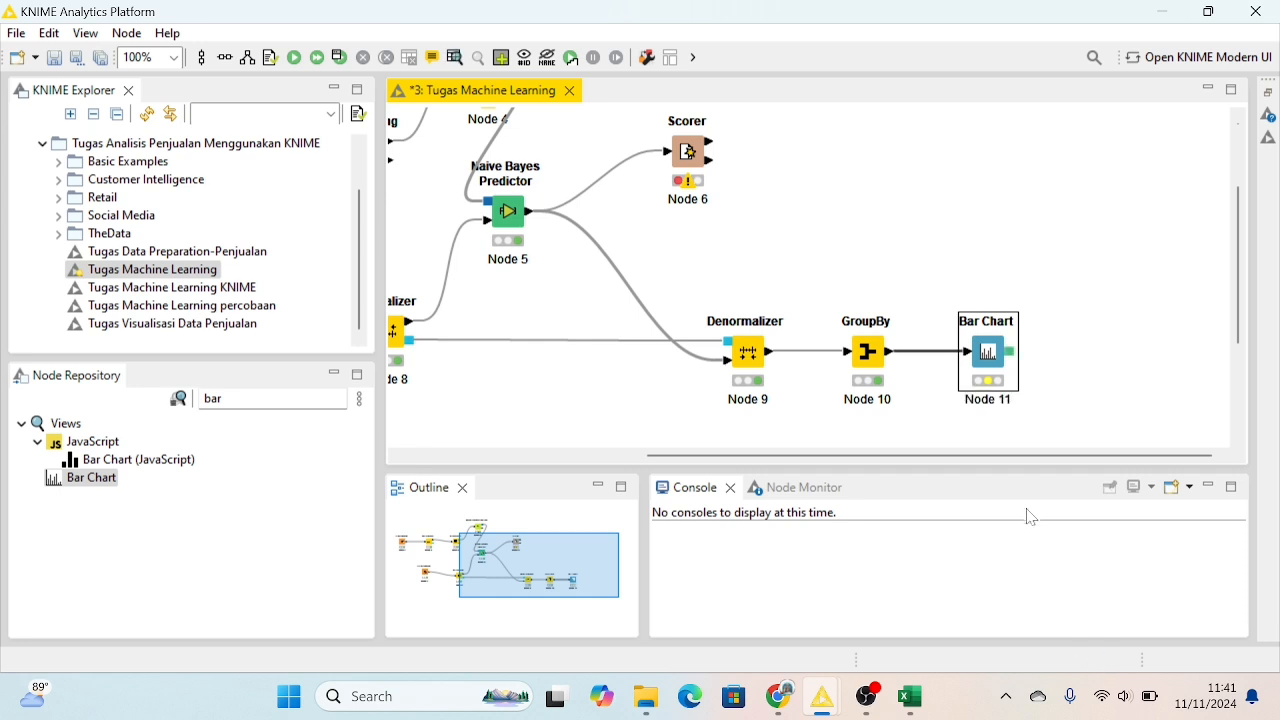
right_click(982, 372)
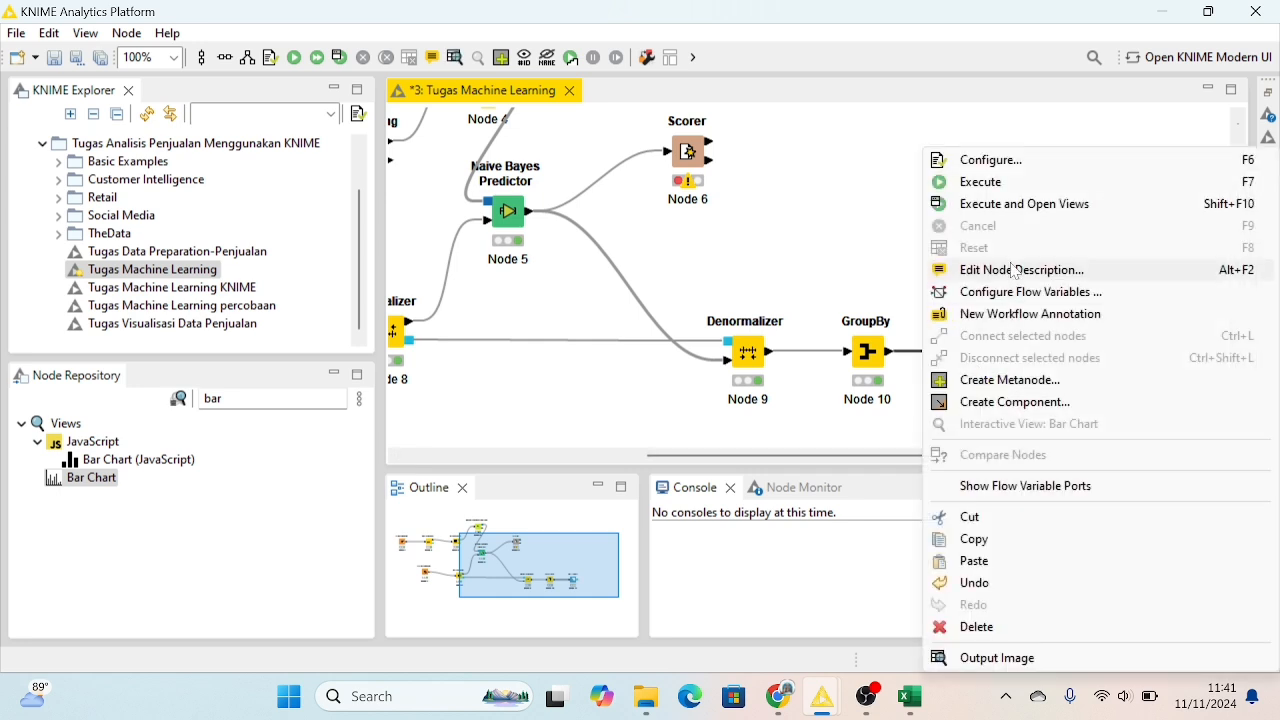
click(975, 182)
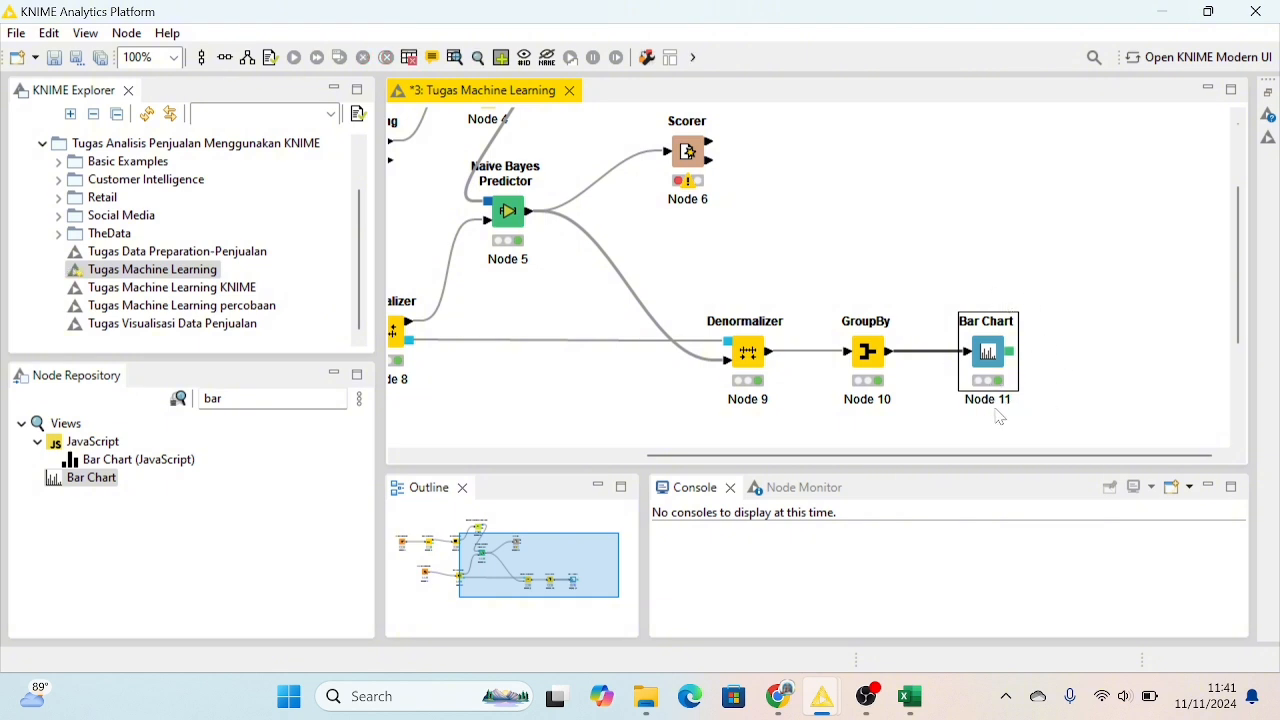
View the Bar Chart node's output image, then return to the workflow window
click(455, 62)
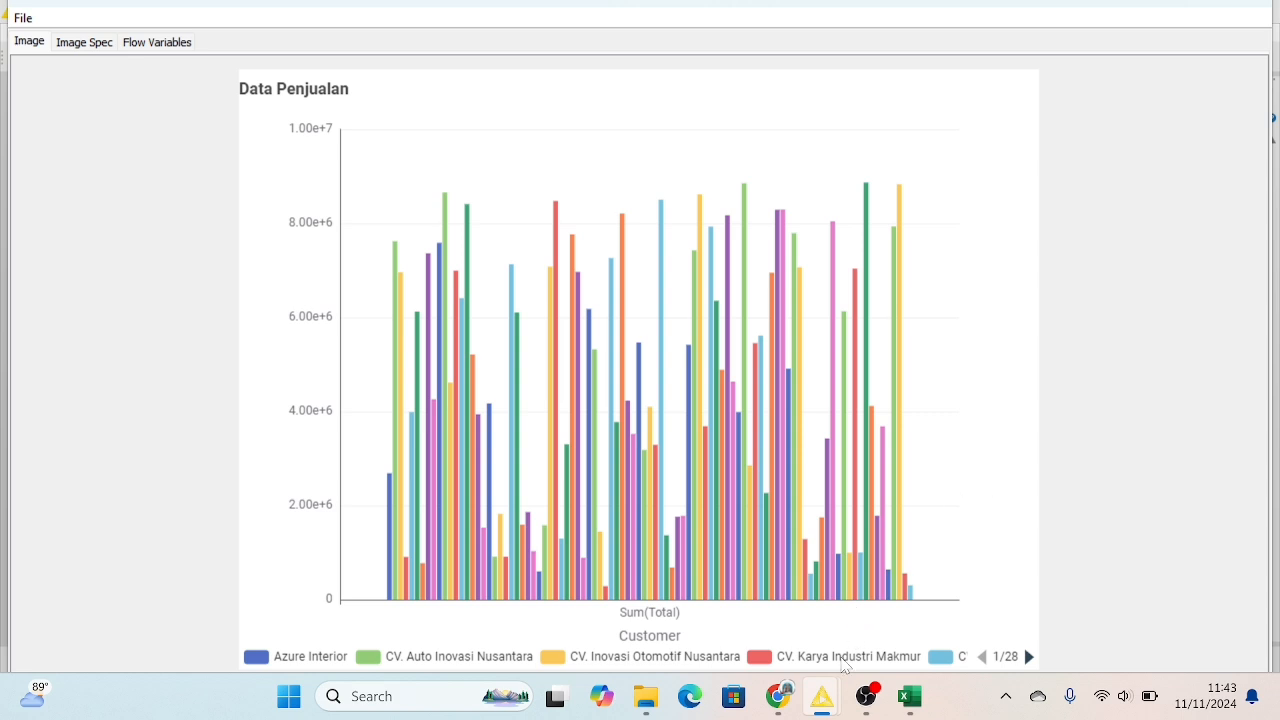
mouse_move(820, 700)
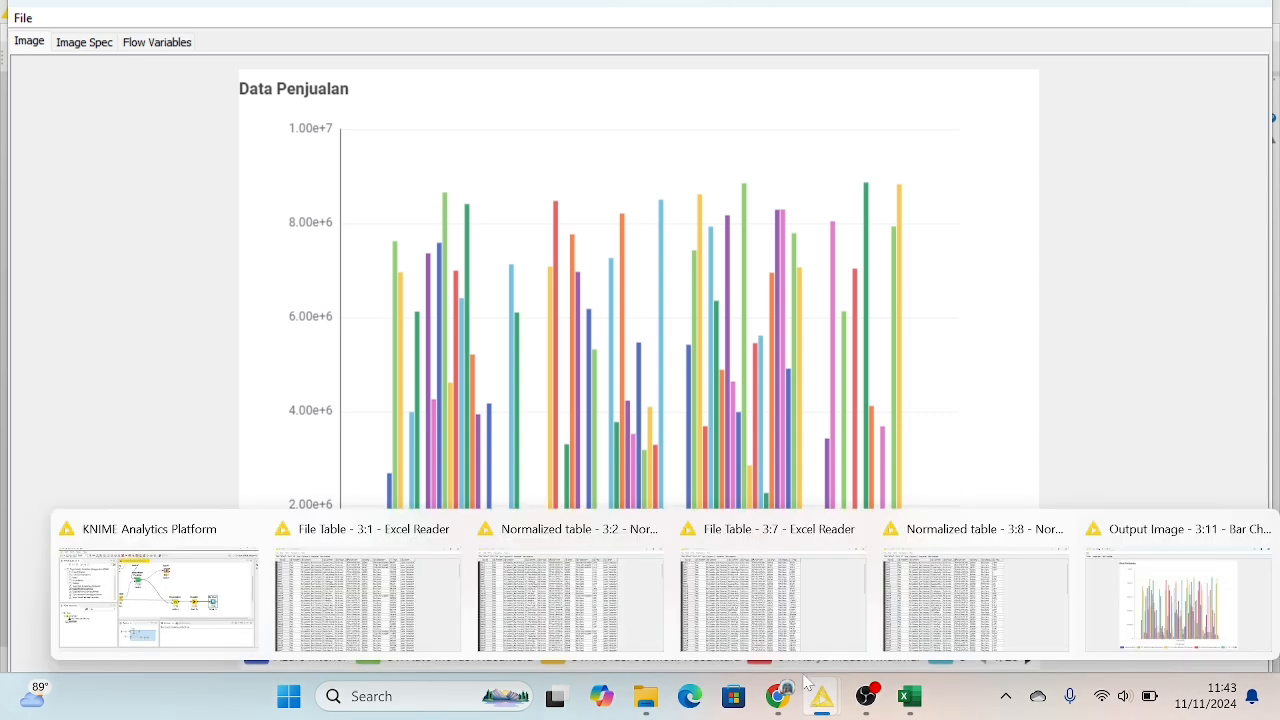
click(190, 606)
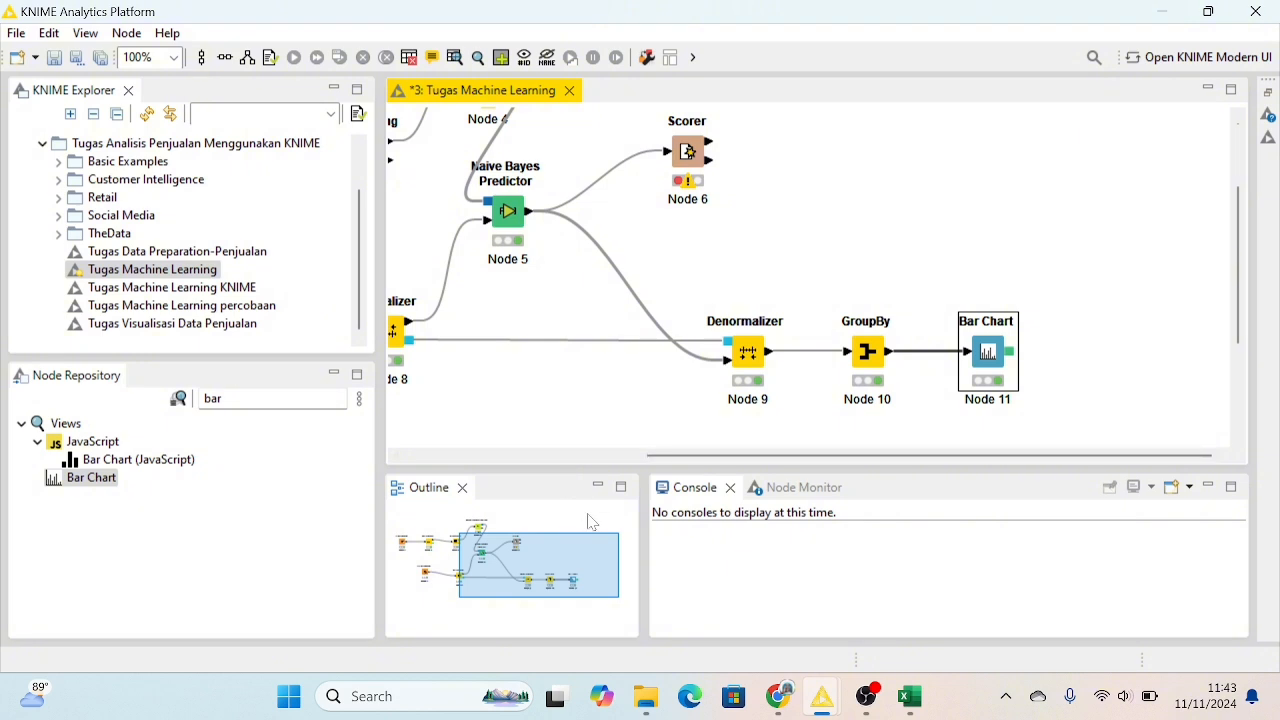
Review the complete workflow, from the two Excel Reader nodes through the Naive Bayes nodes to the Denormalizer, GroupBy and Bar Chart
scroll(498, 328, left, 5)
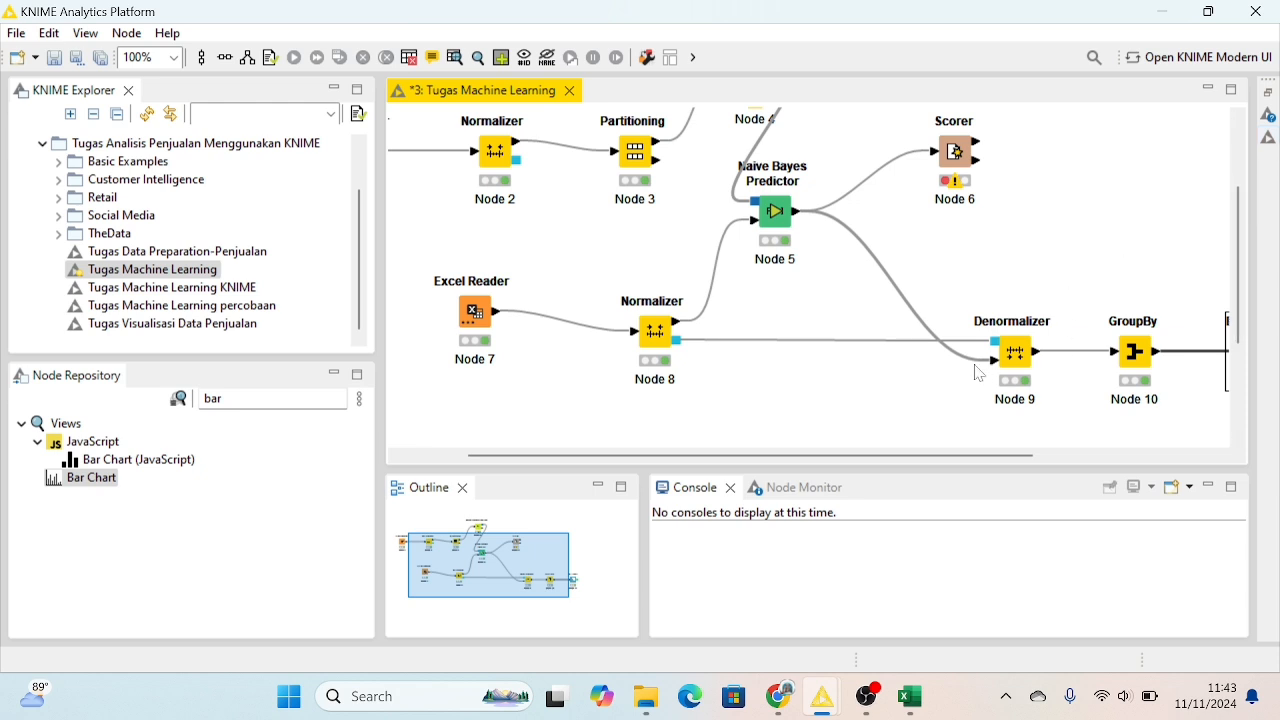
scroll(961, 367, up, 3)
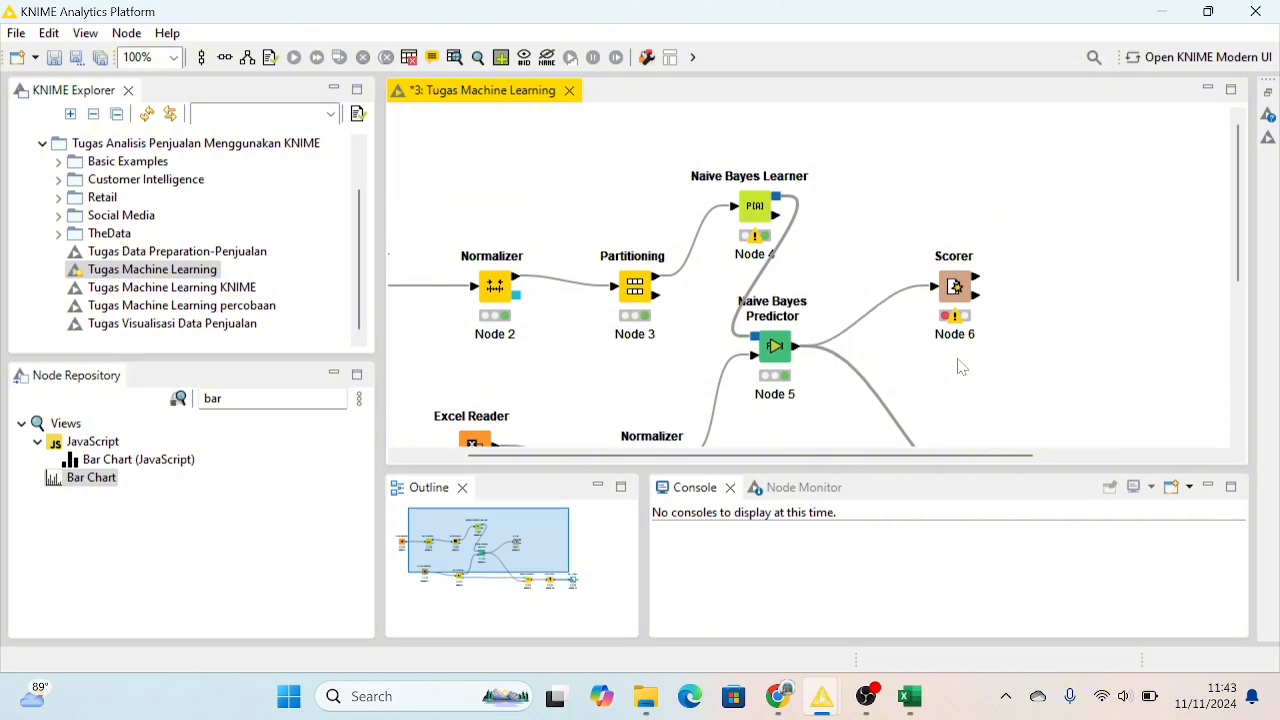
scroll(961, 367, down, 3)
ctrl+scroll(760, 350, down, 1)
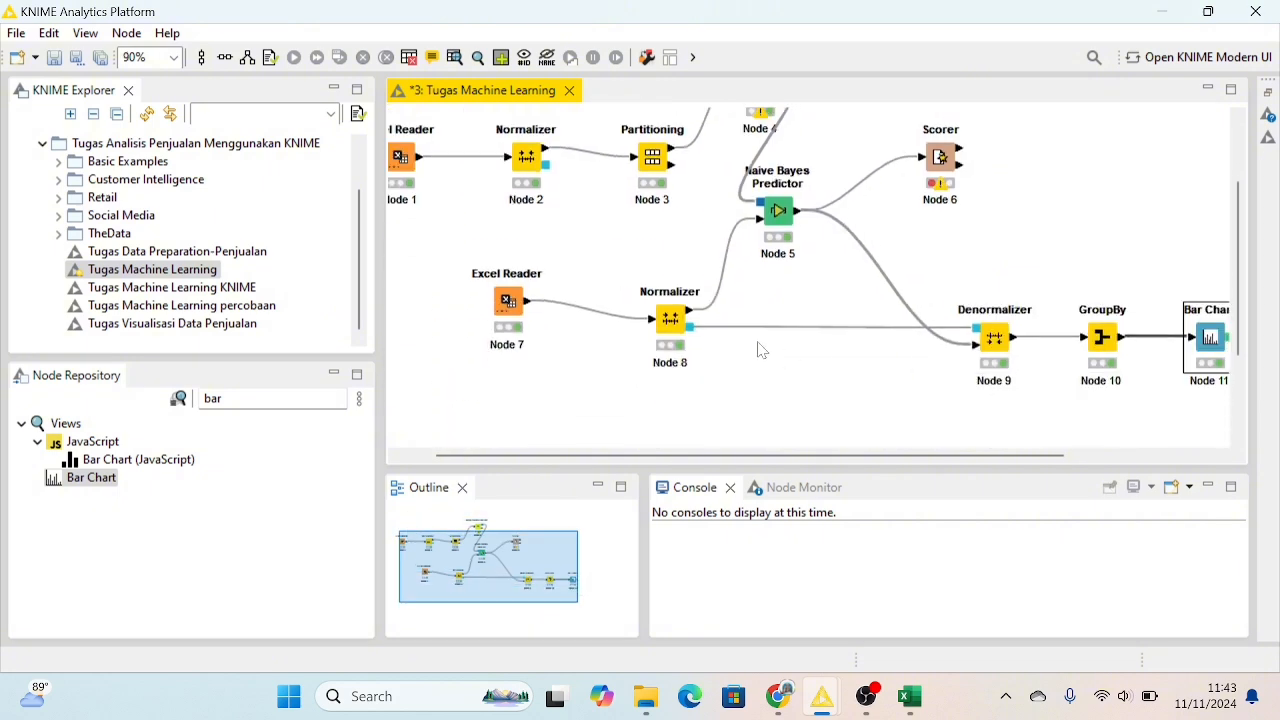
scroll(760, 350, up, 3)
scroll(760, 350, down, 2)
scroll(760, 350, right, 5)
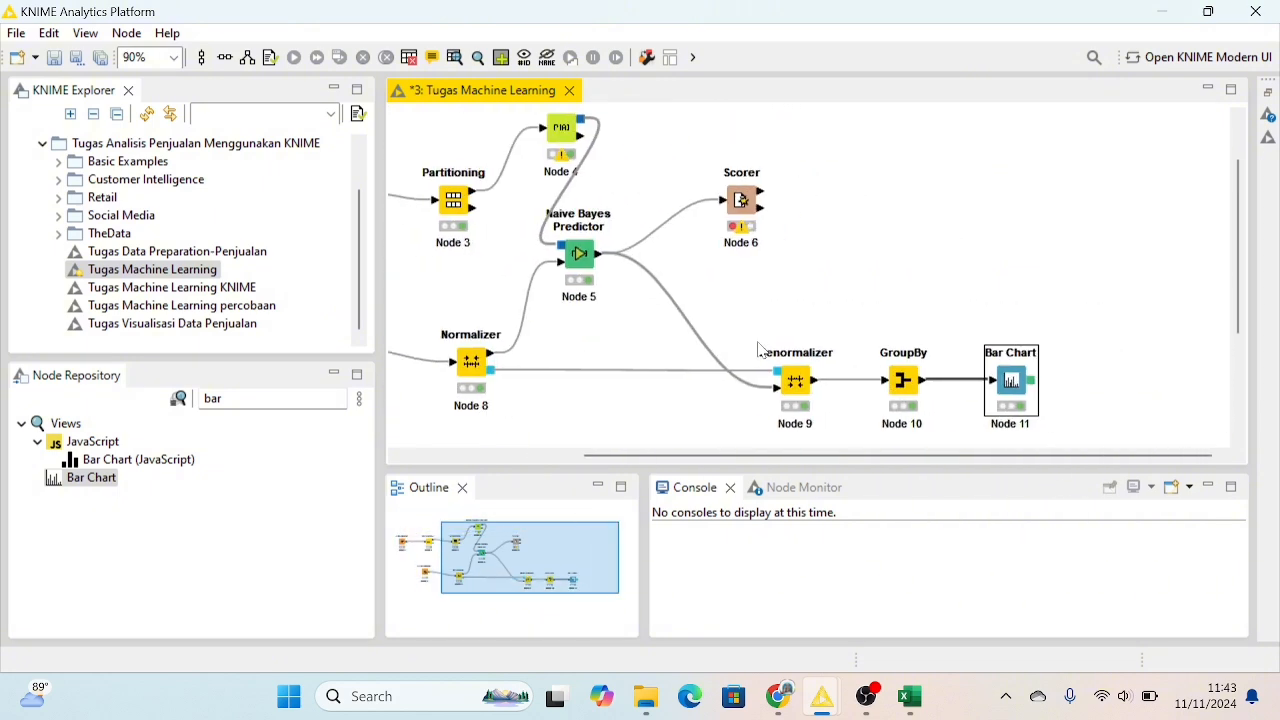
scroll(760, 350, left, 6)
scroll(760, 350, up, 1)
scroll(760, 350, down, 2)
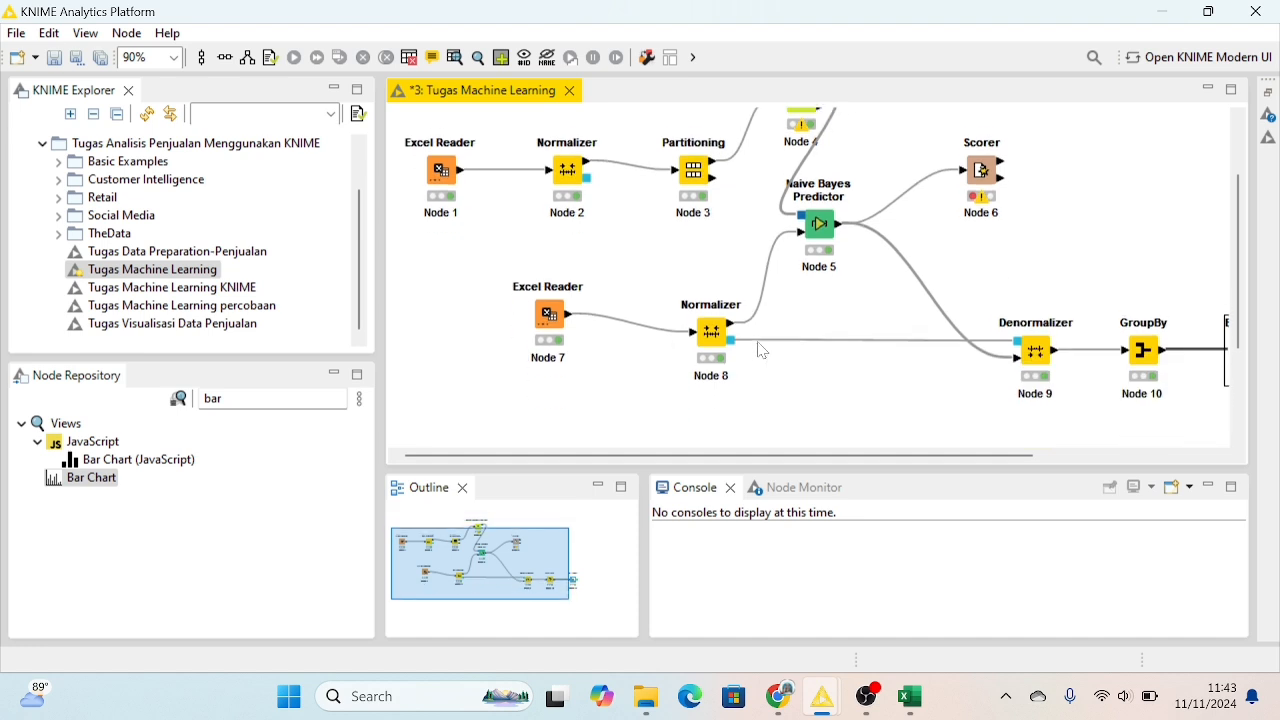
scroll(760, 350, up, 2)
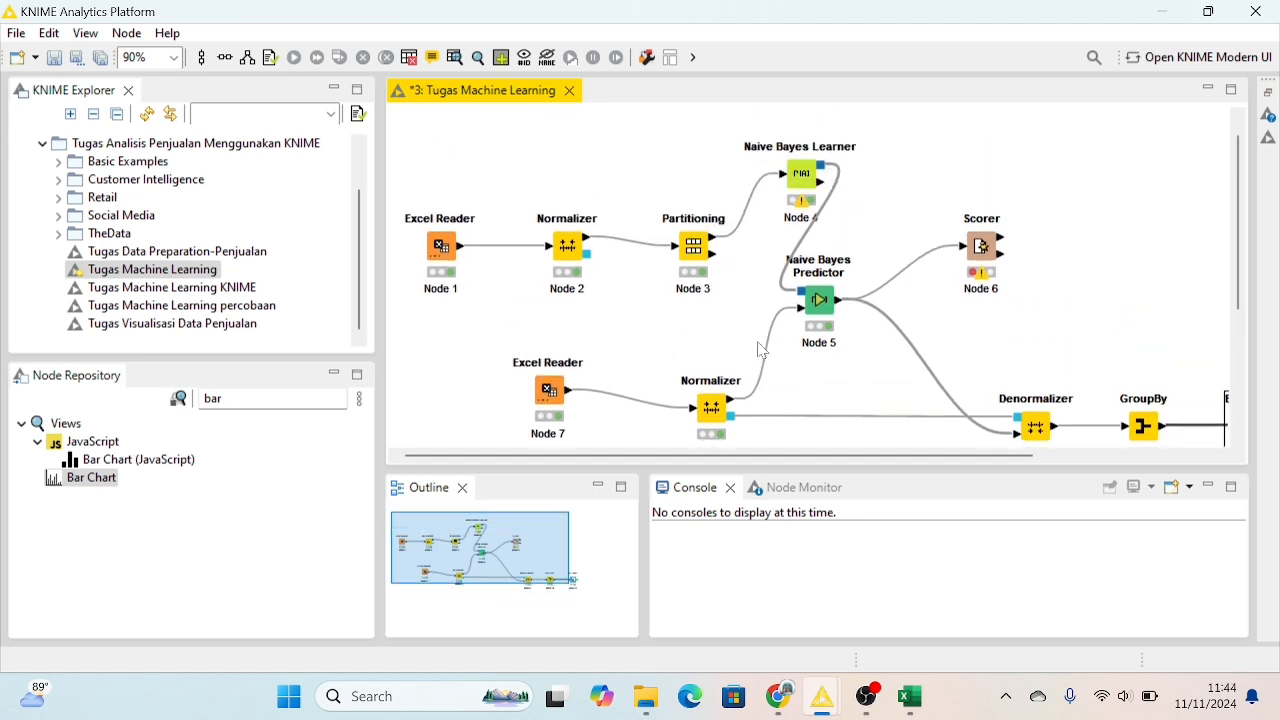
scroll(646, 289, down, 5)
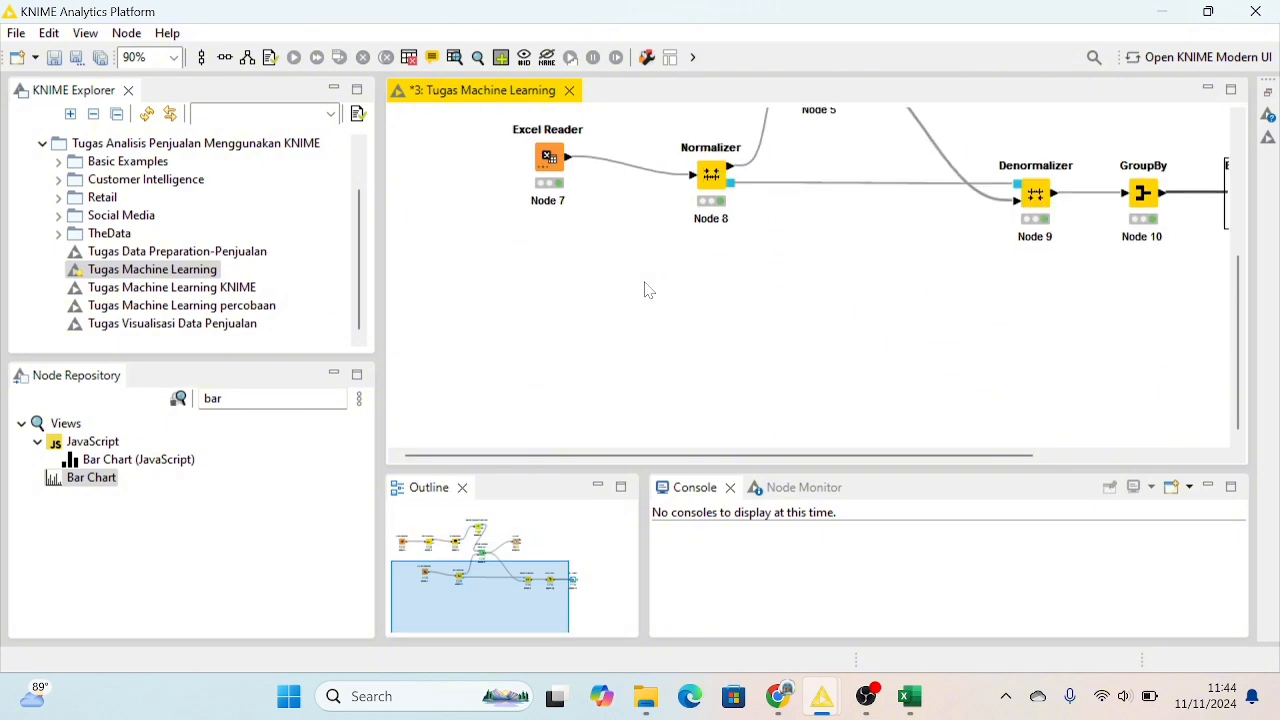
scroll(645, 290, up, 6)
scroll(646, 289, down, 3)
scroll(648, 286, up, 2)
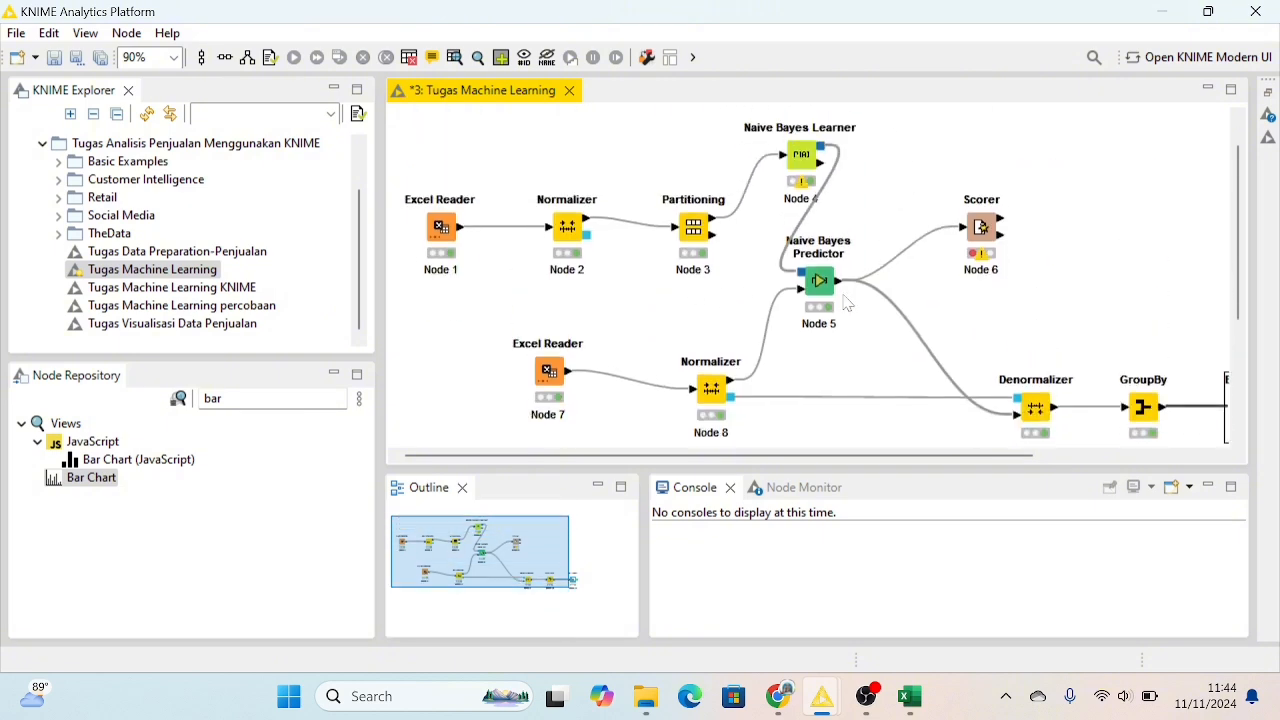